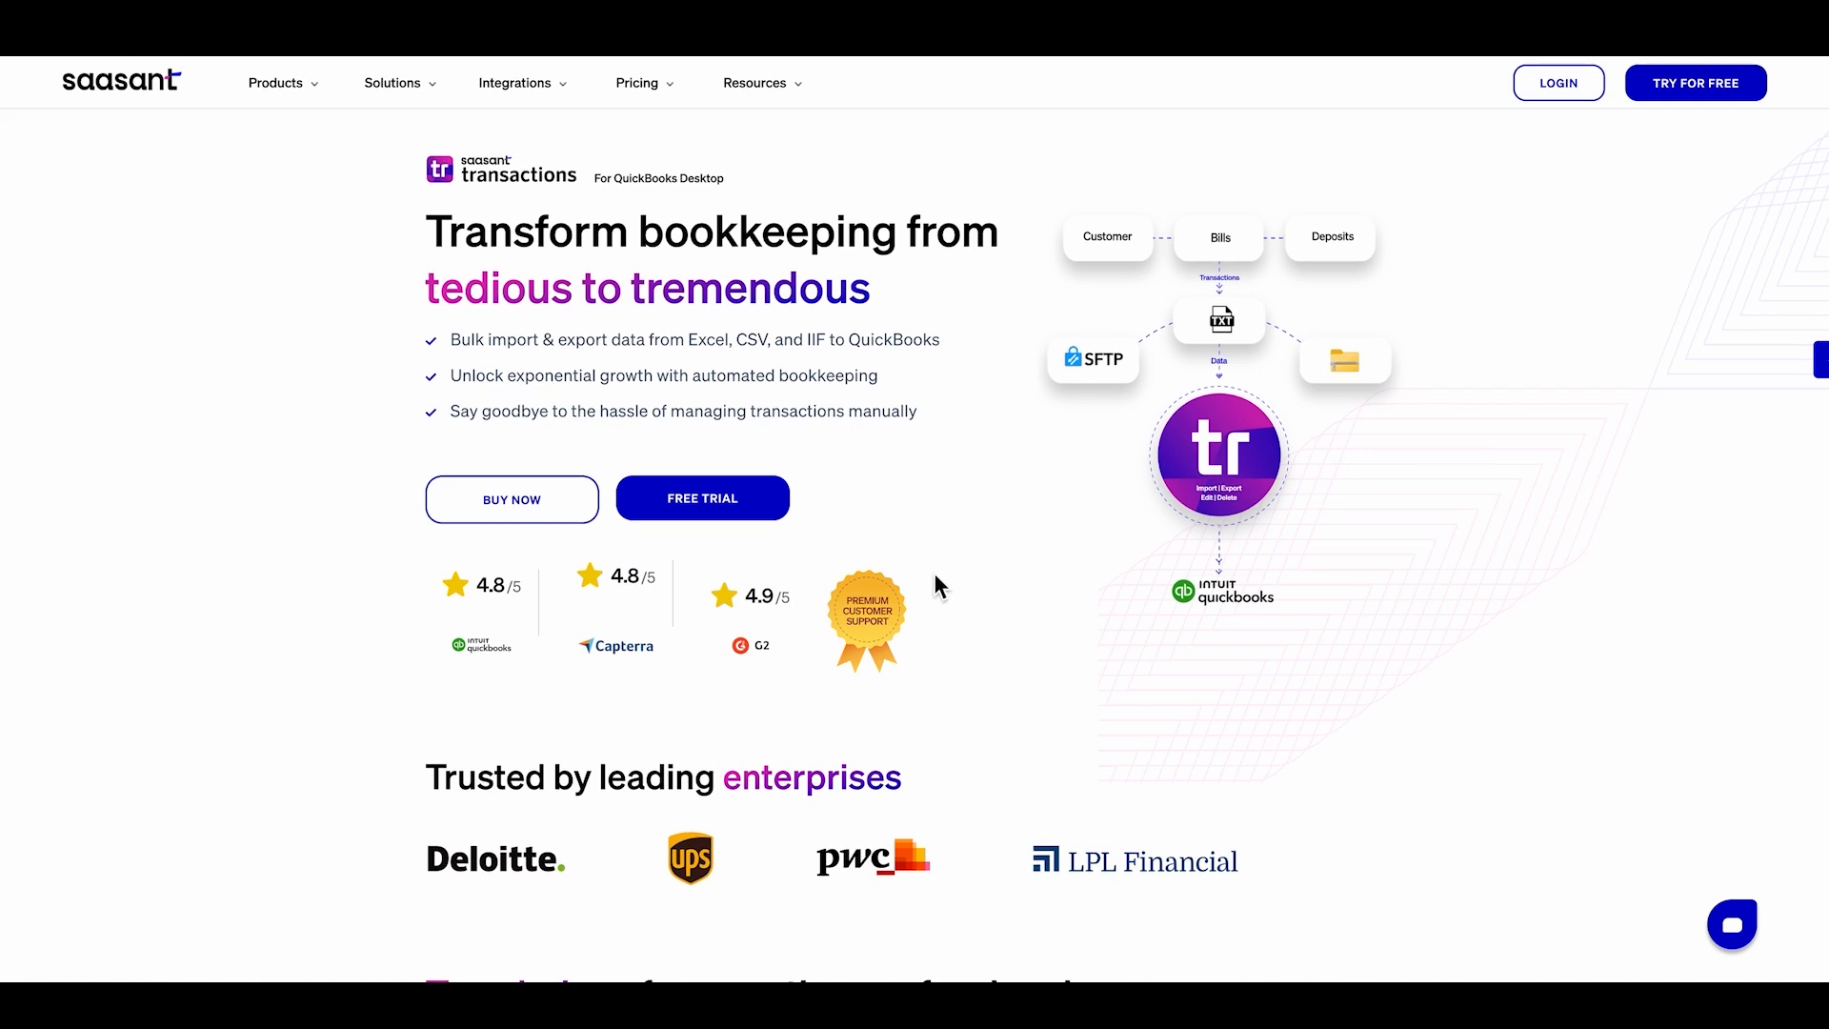
- Submit the free-trial download form with the user's full name and e-mail, then pass the welcome page
left_click(779, 515)
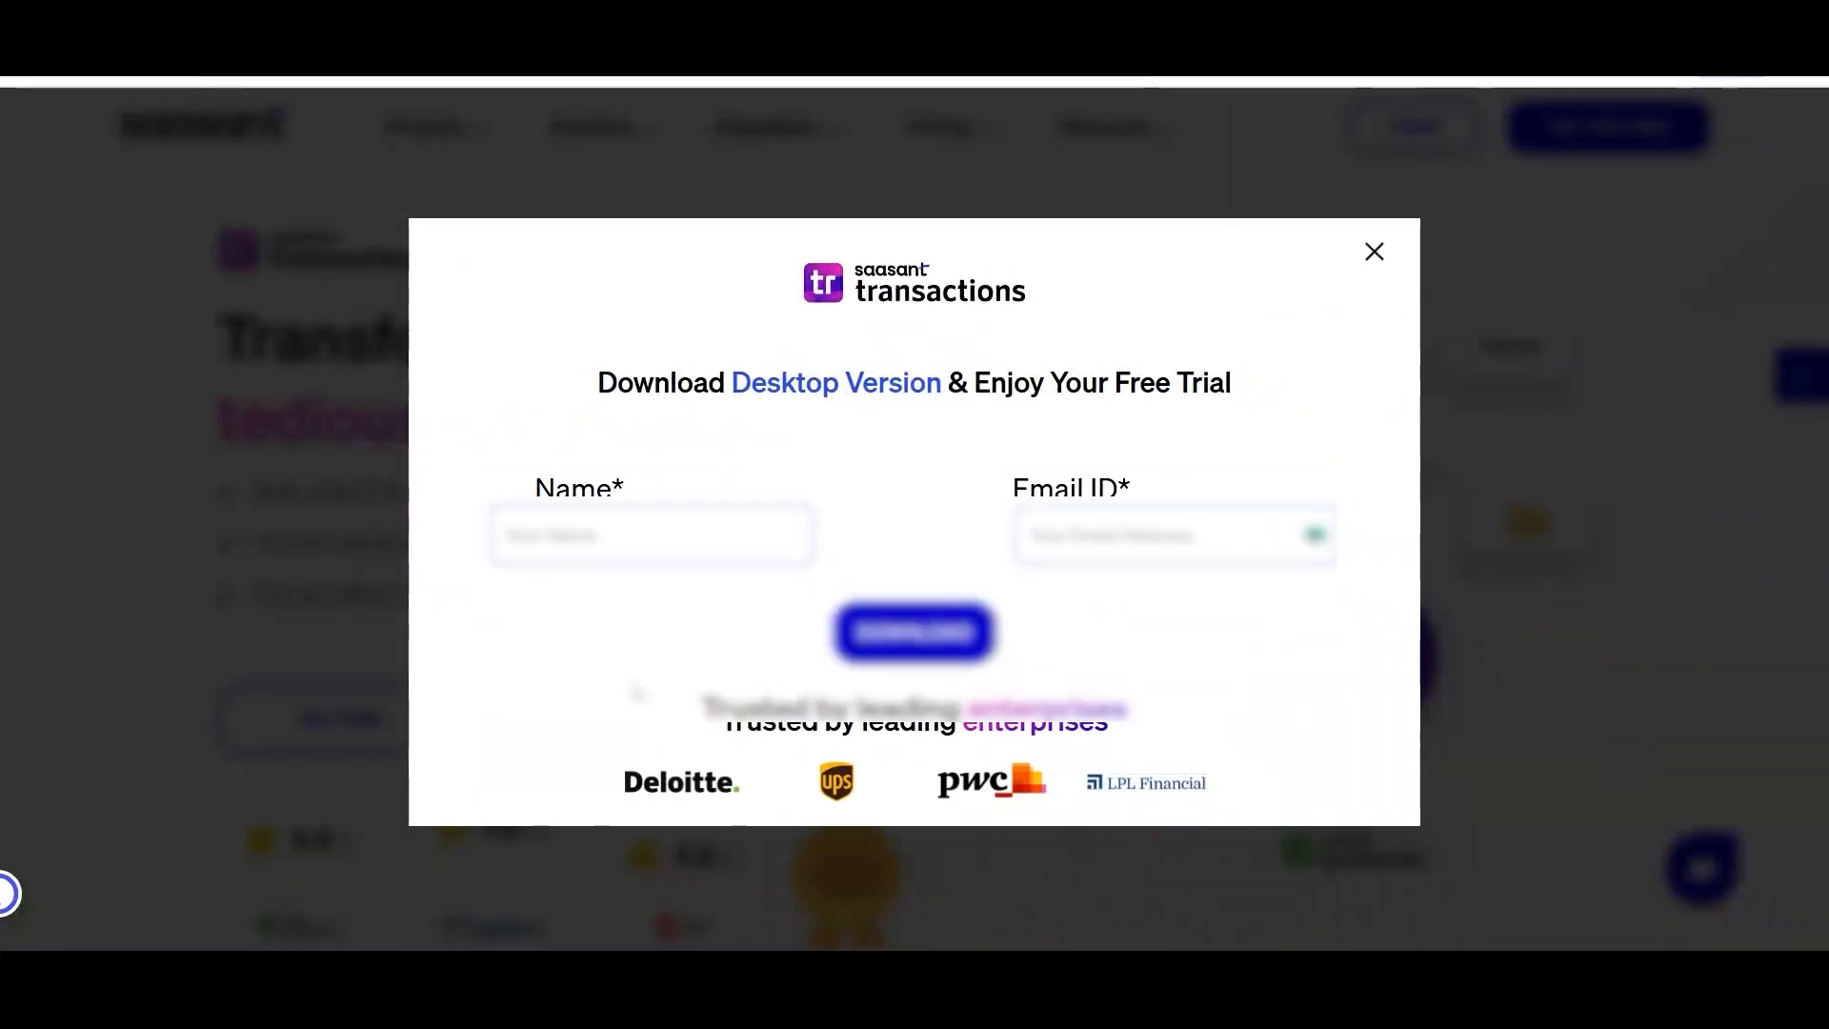
left_click(608, 539)
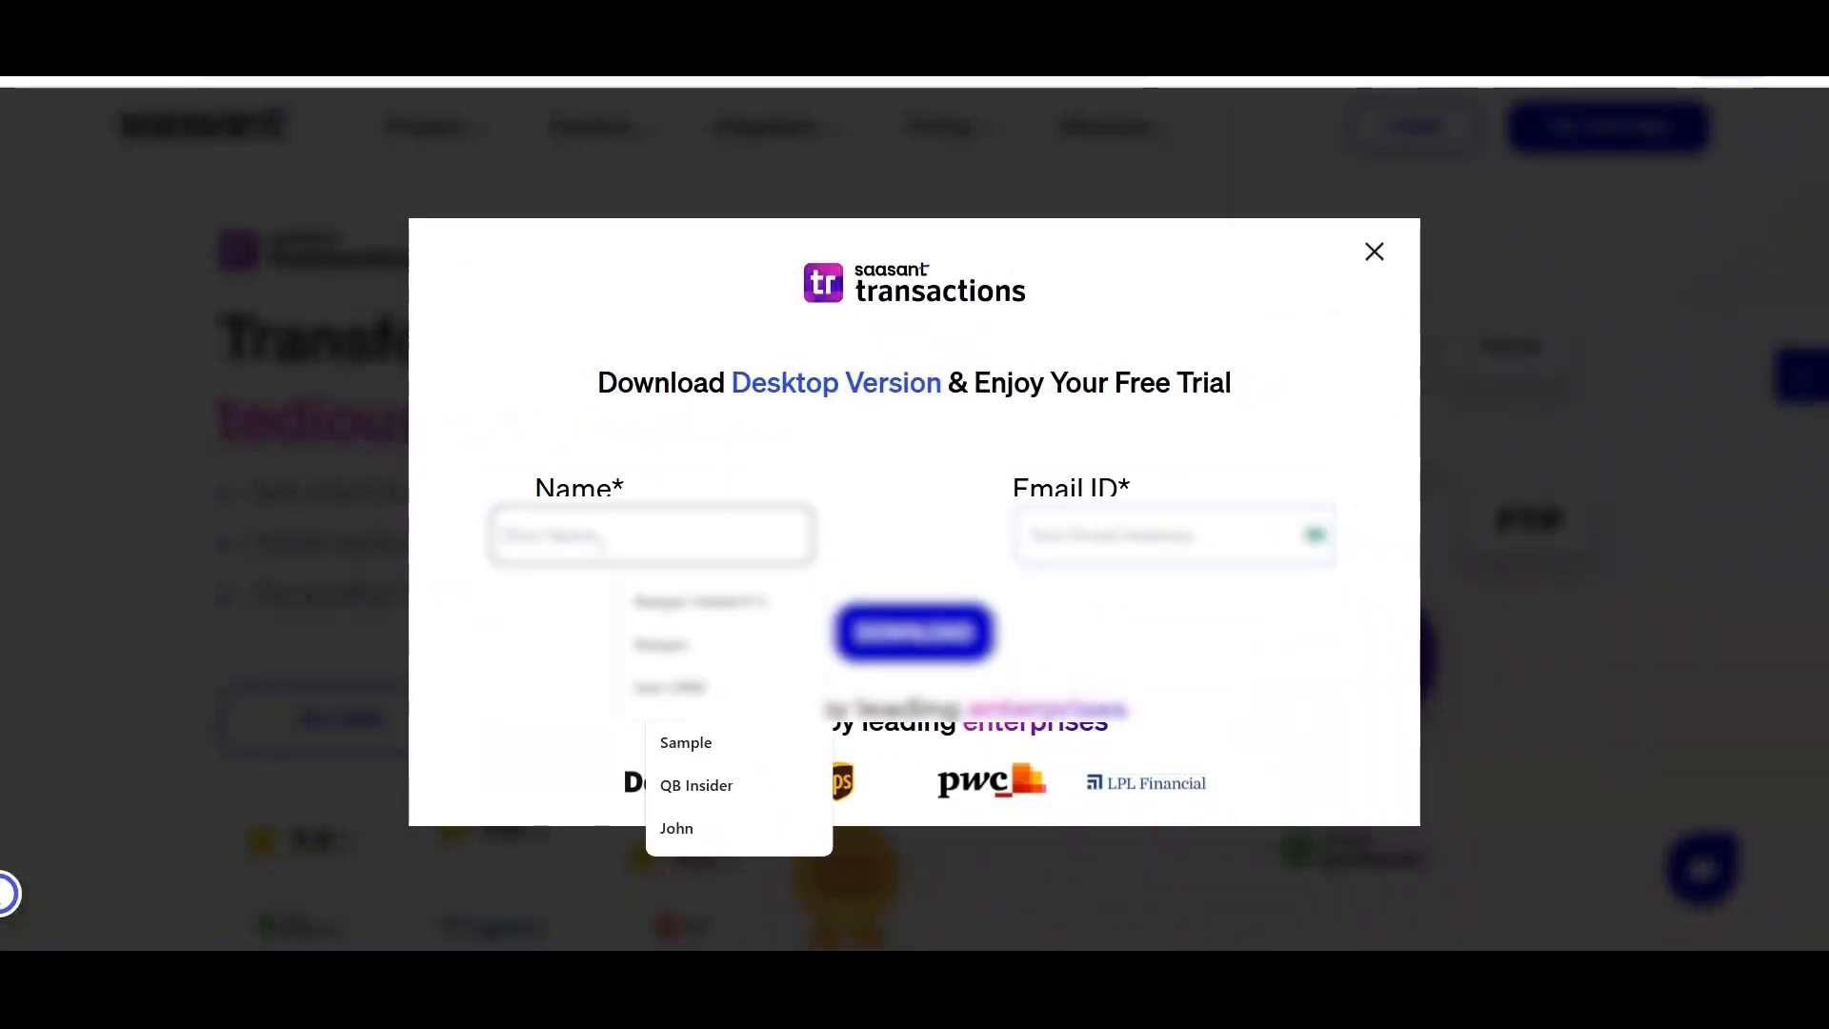
left_click(666, 600)
left_click(1075, 536)
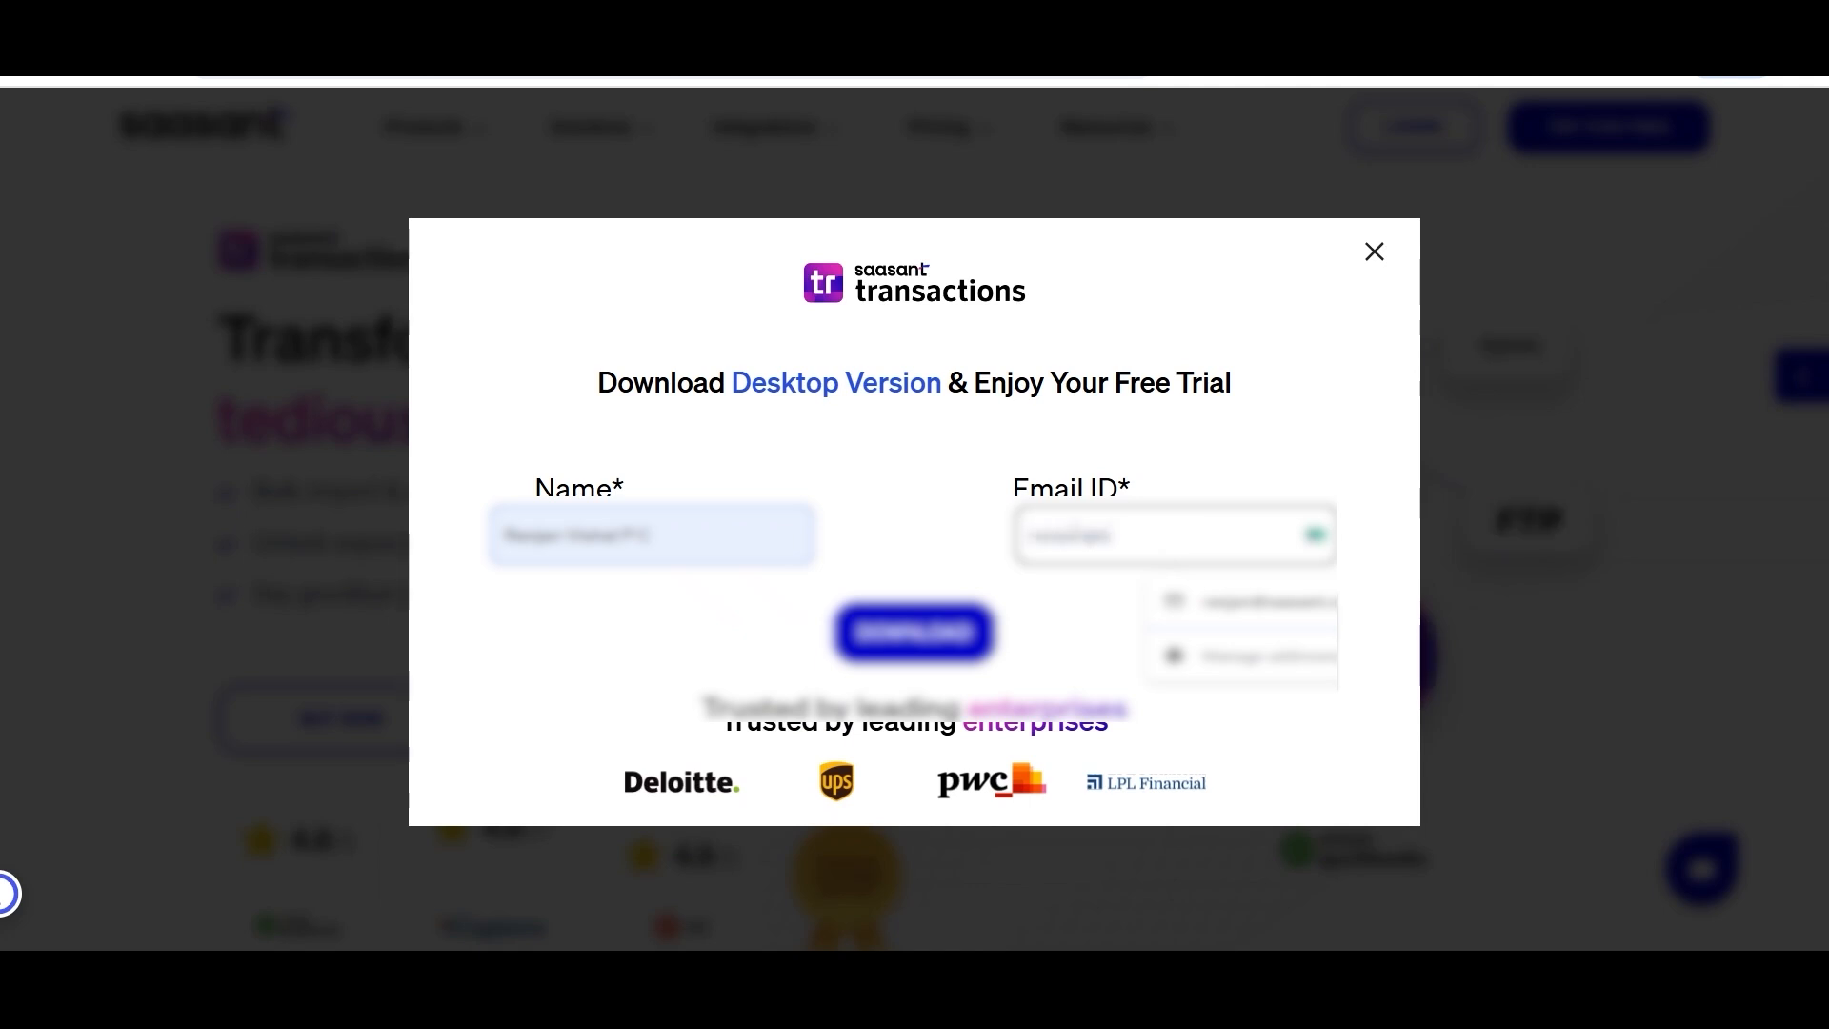
left_click(1050, 612)
left_click(953, 648)
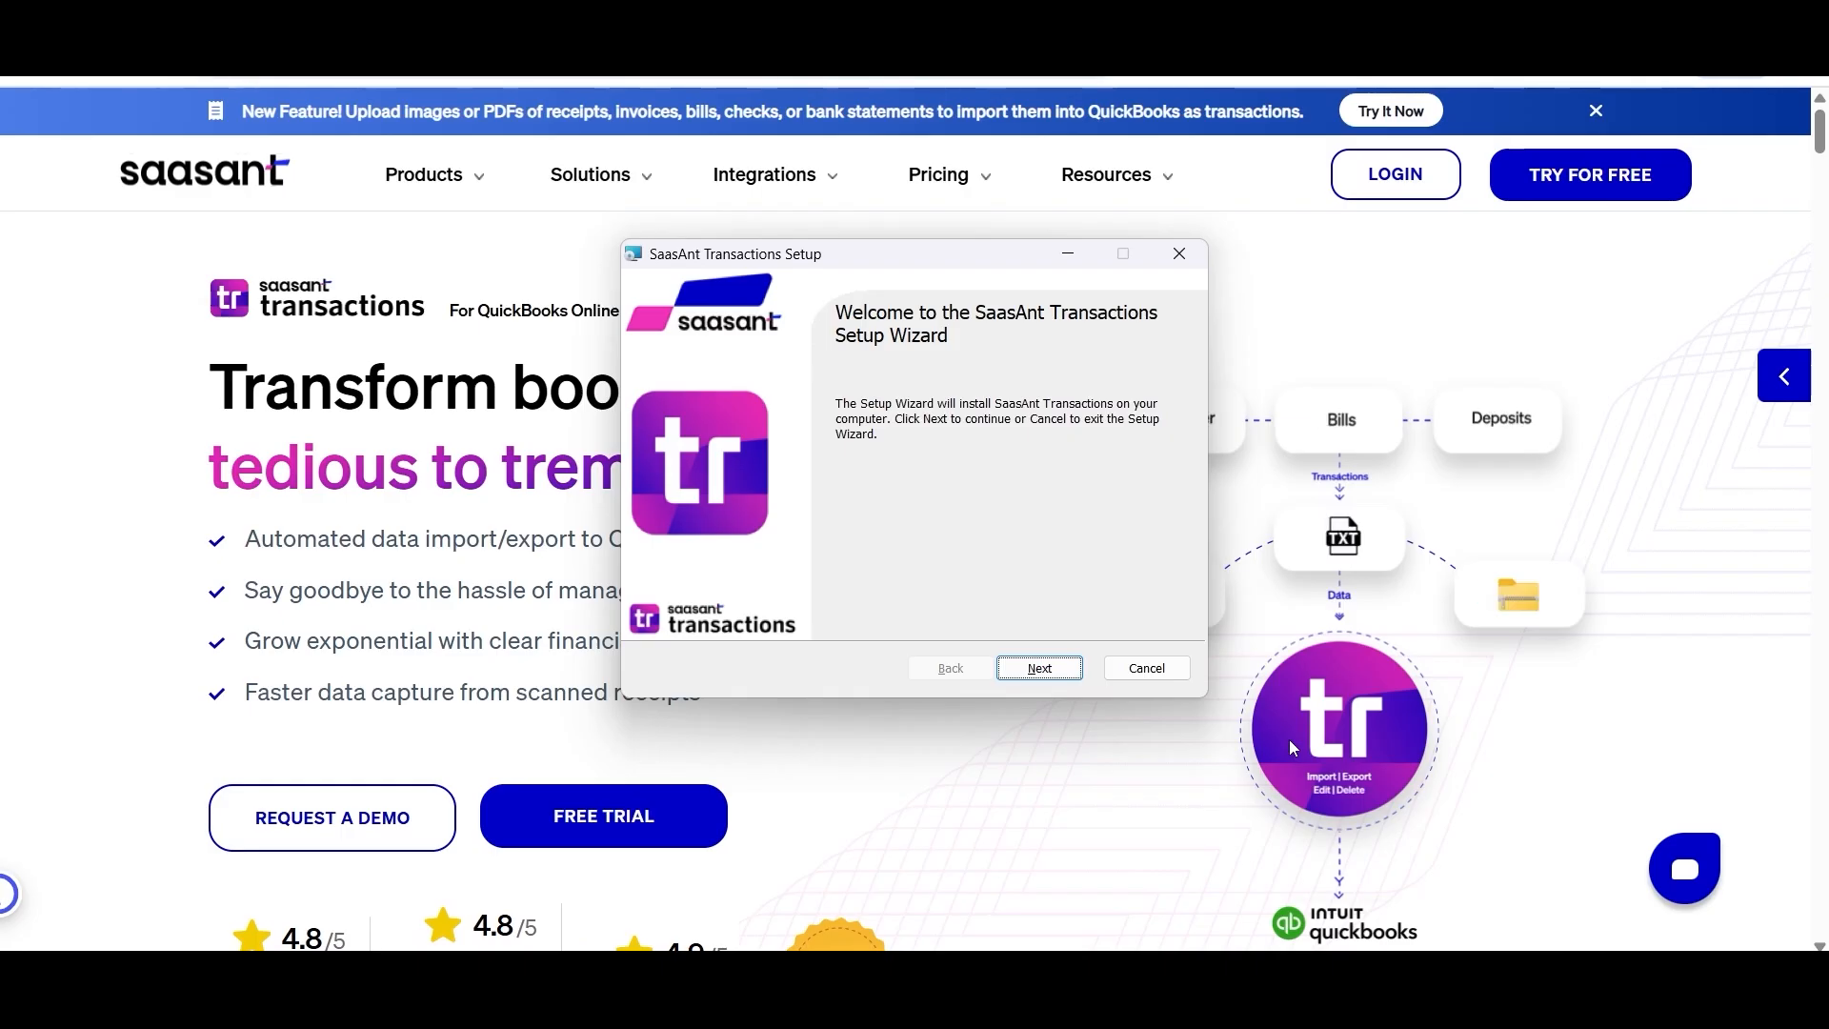
left_click(1039, 668)
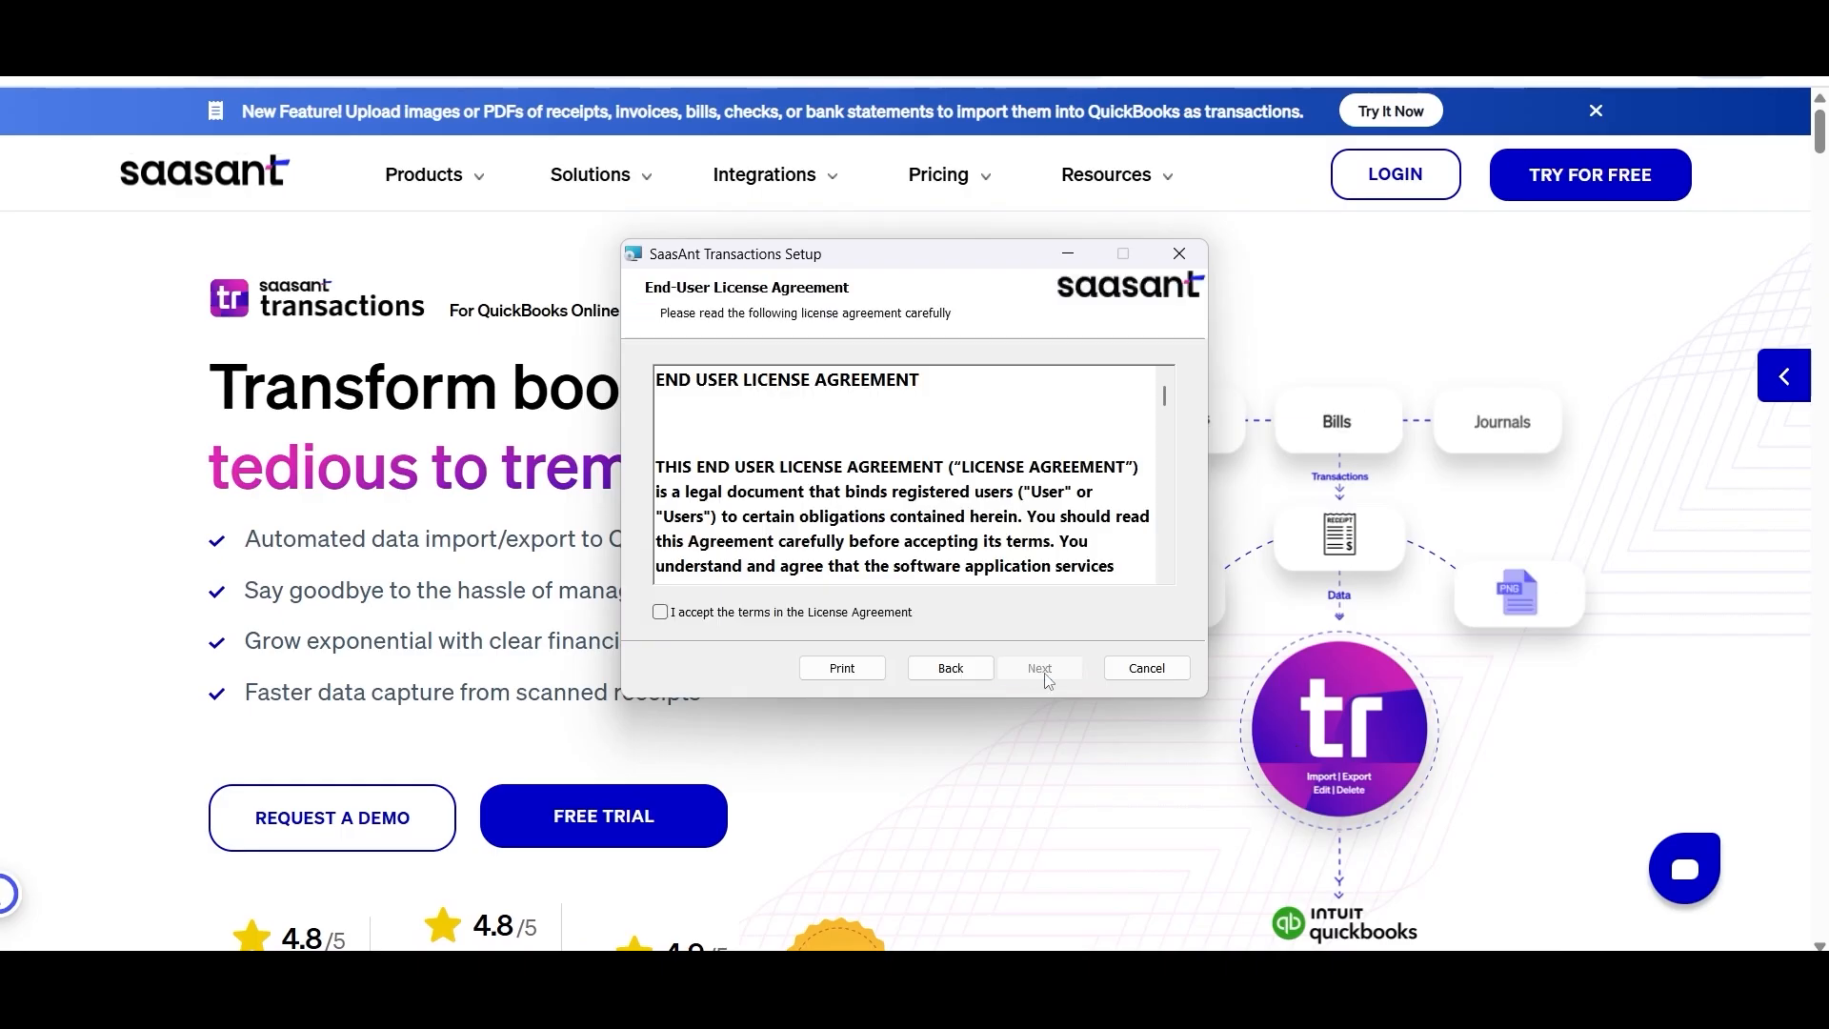
- Accept the licence, install to the default Program Files folder, and launch the app on finish
left_click(660, 611)
left_click(1040, 668)
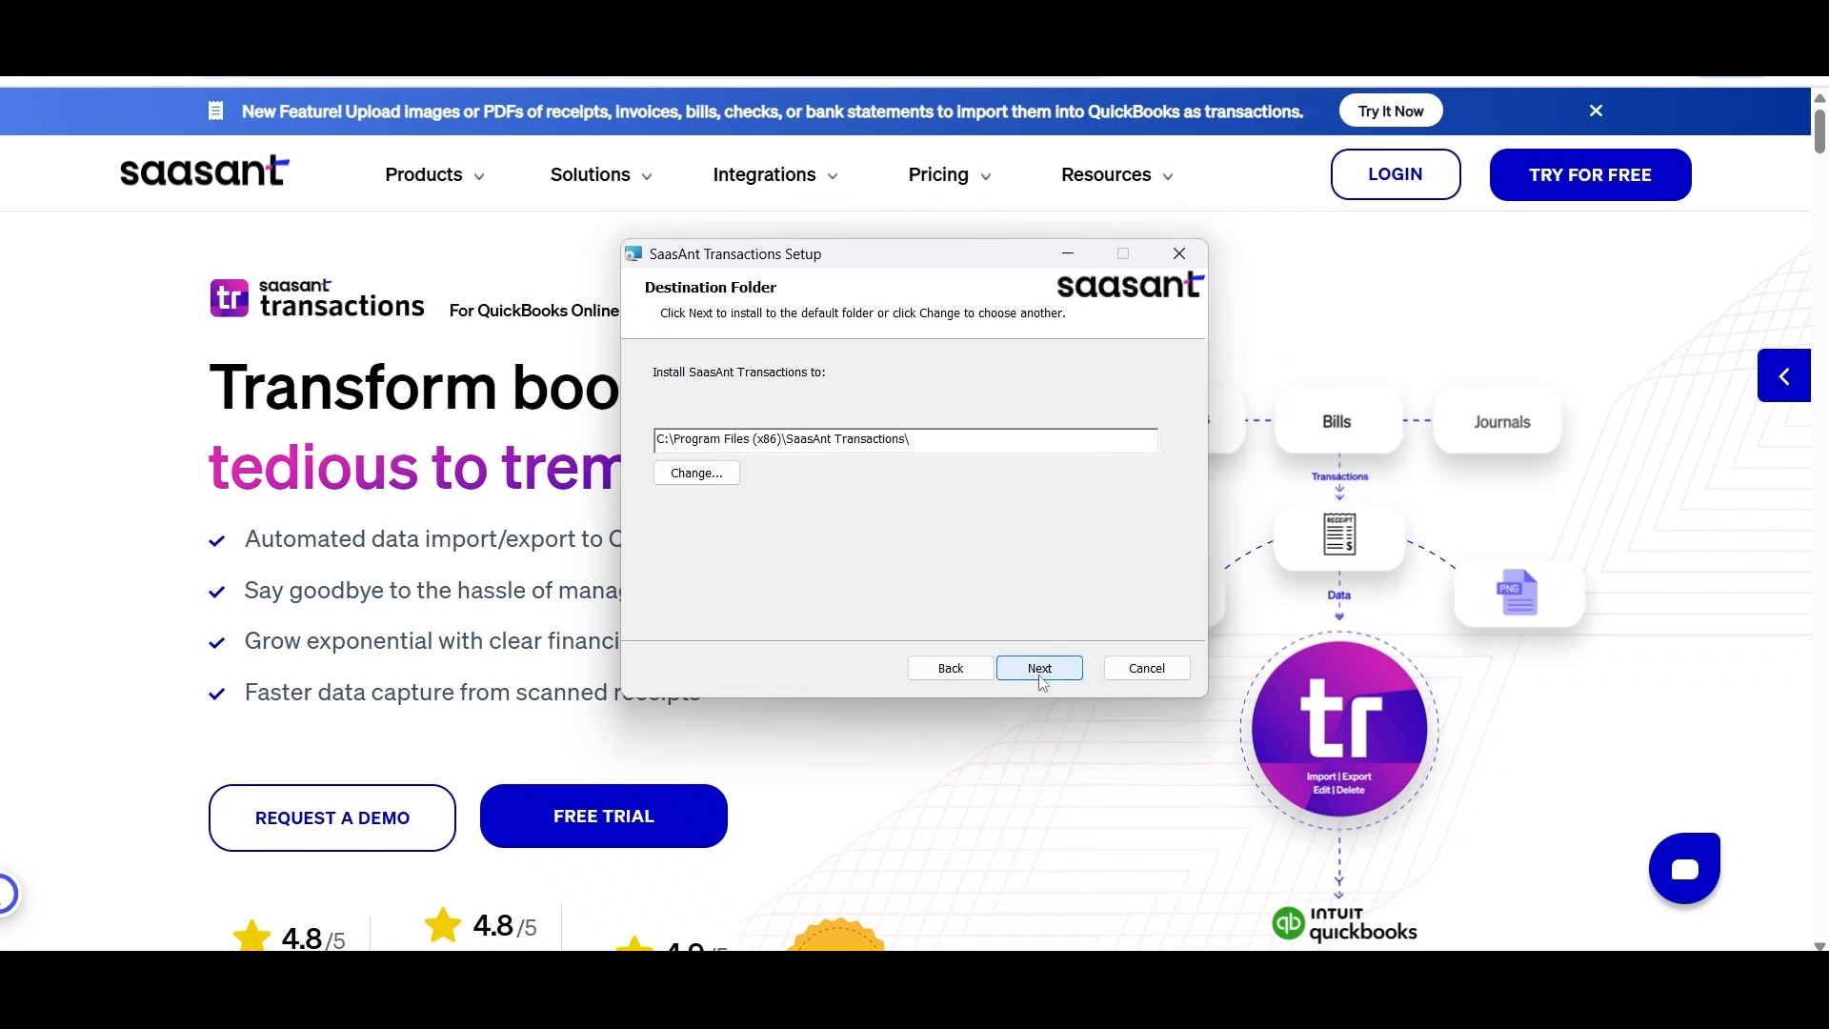
left_click(1039, 668)
left_click(1034, 670)
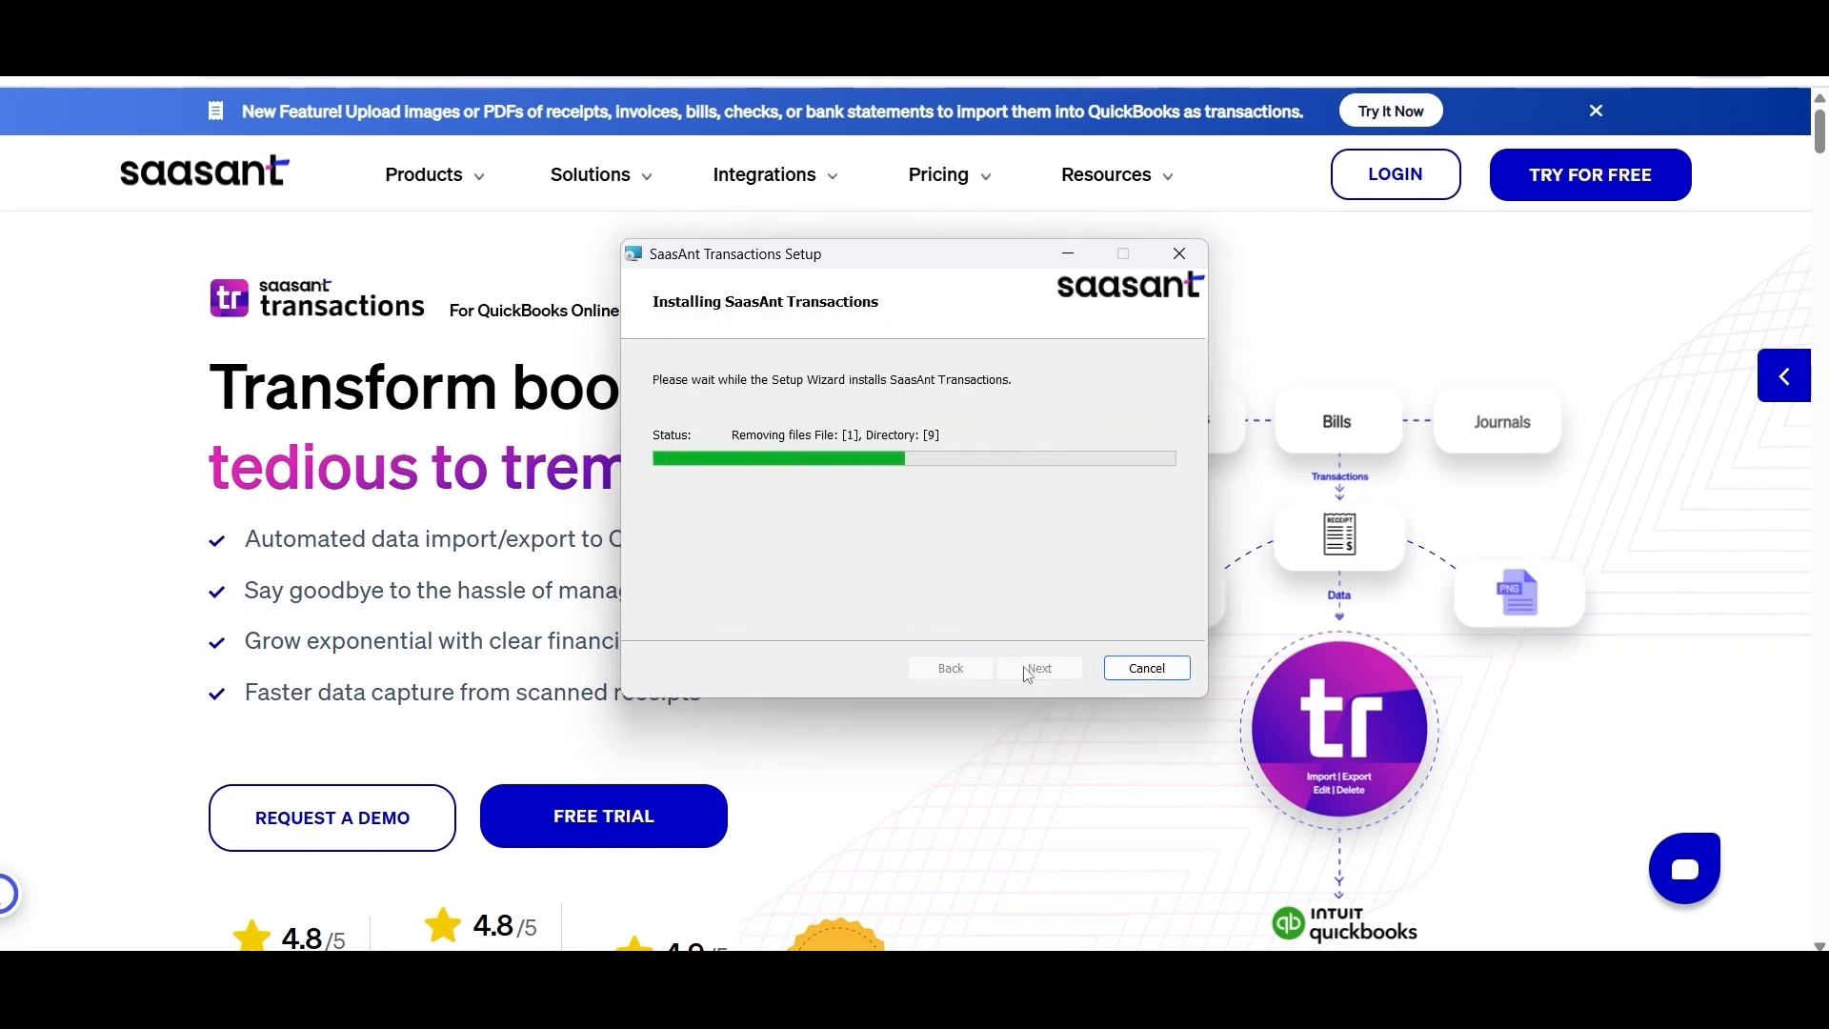
left_click(967, 602)
left_click(1039, 668)
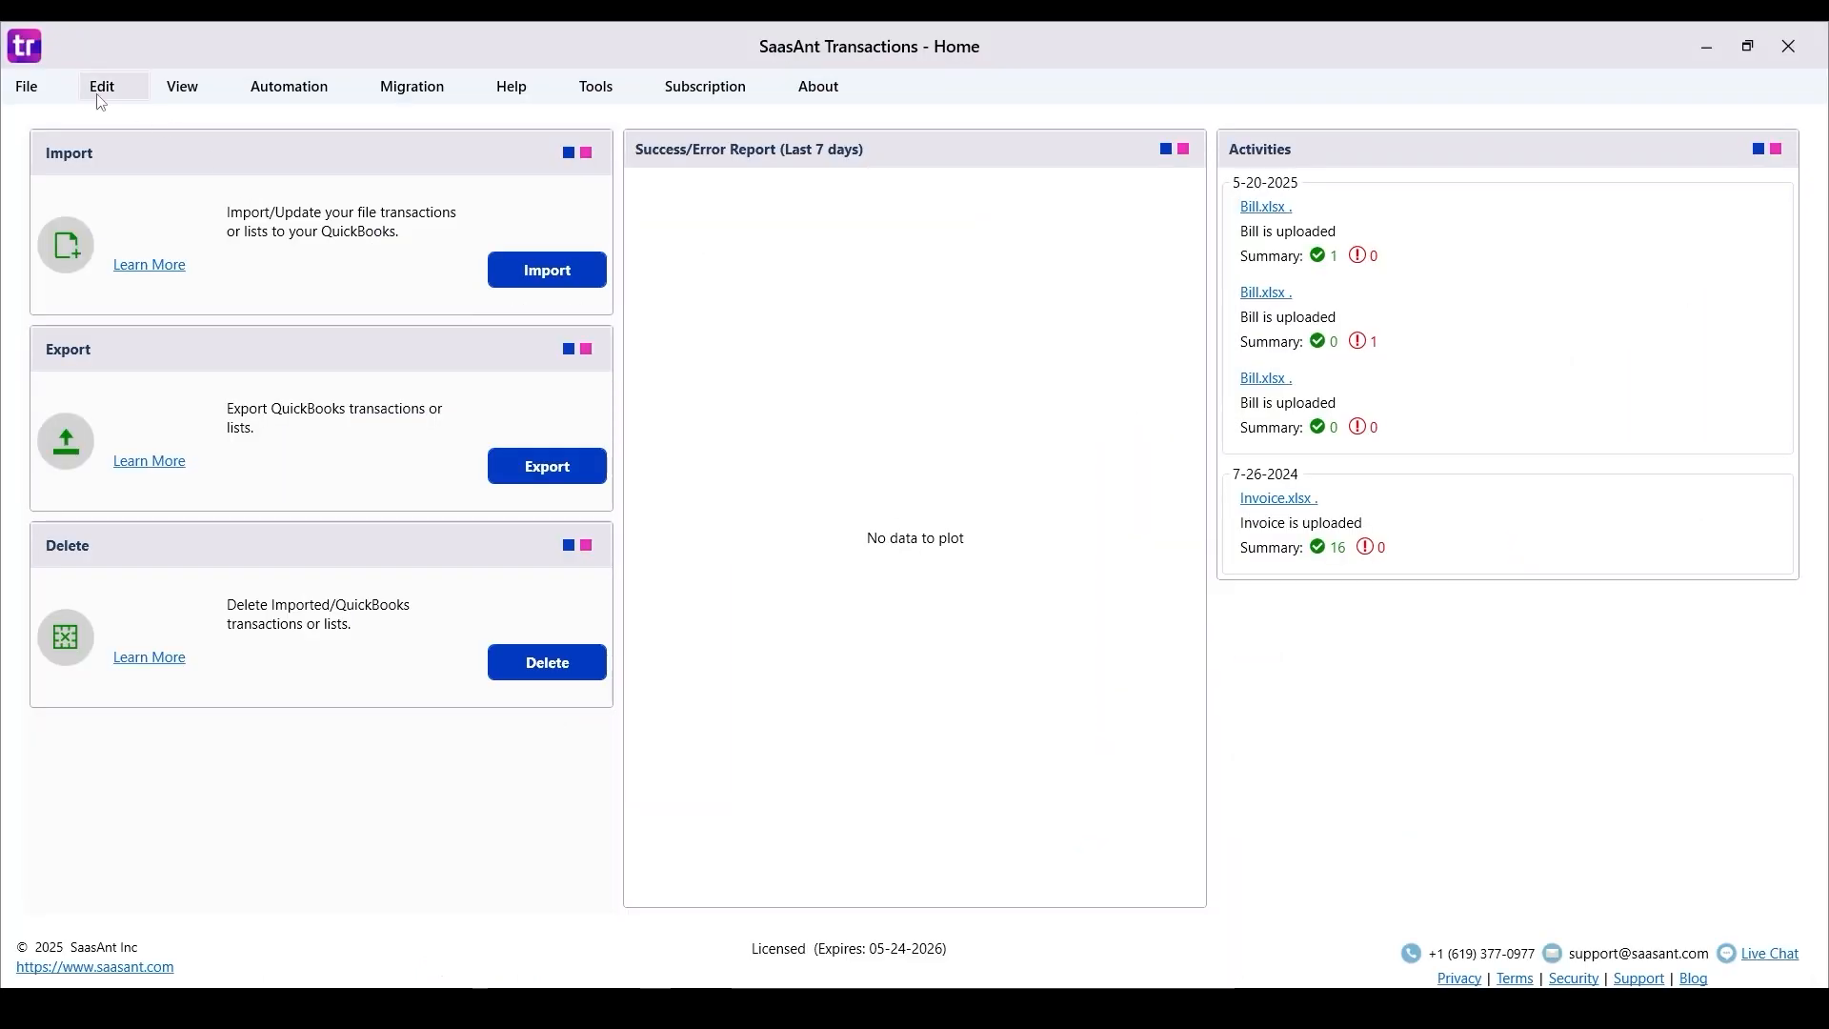
- Connect to the Rock Castle Construction QuickBooks file, allowing access whenever that file is open
left_click(44, 84)
left_click(140, 333)
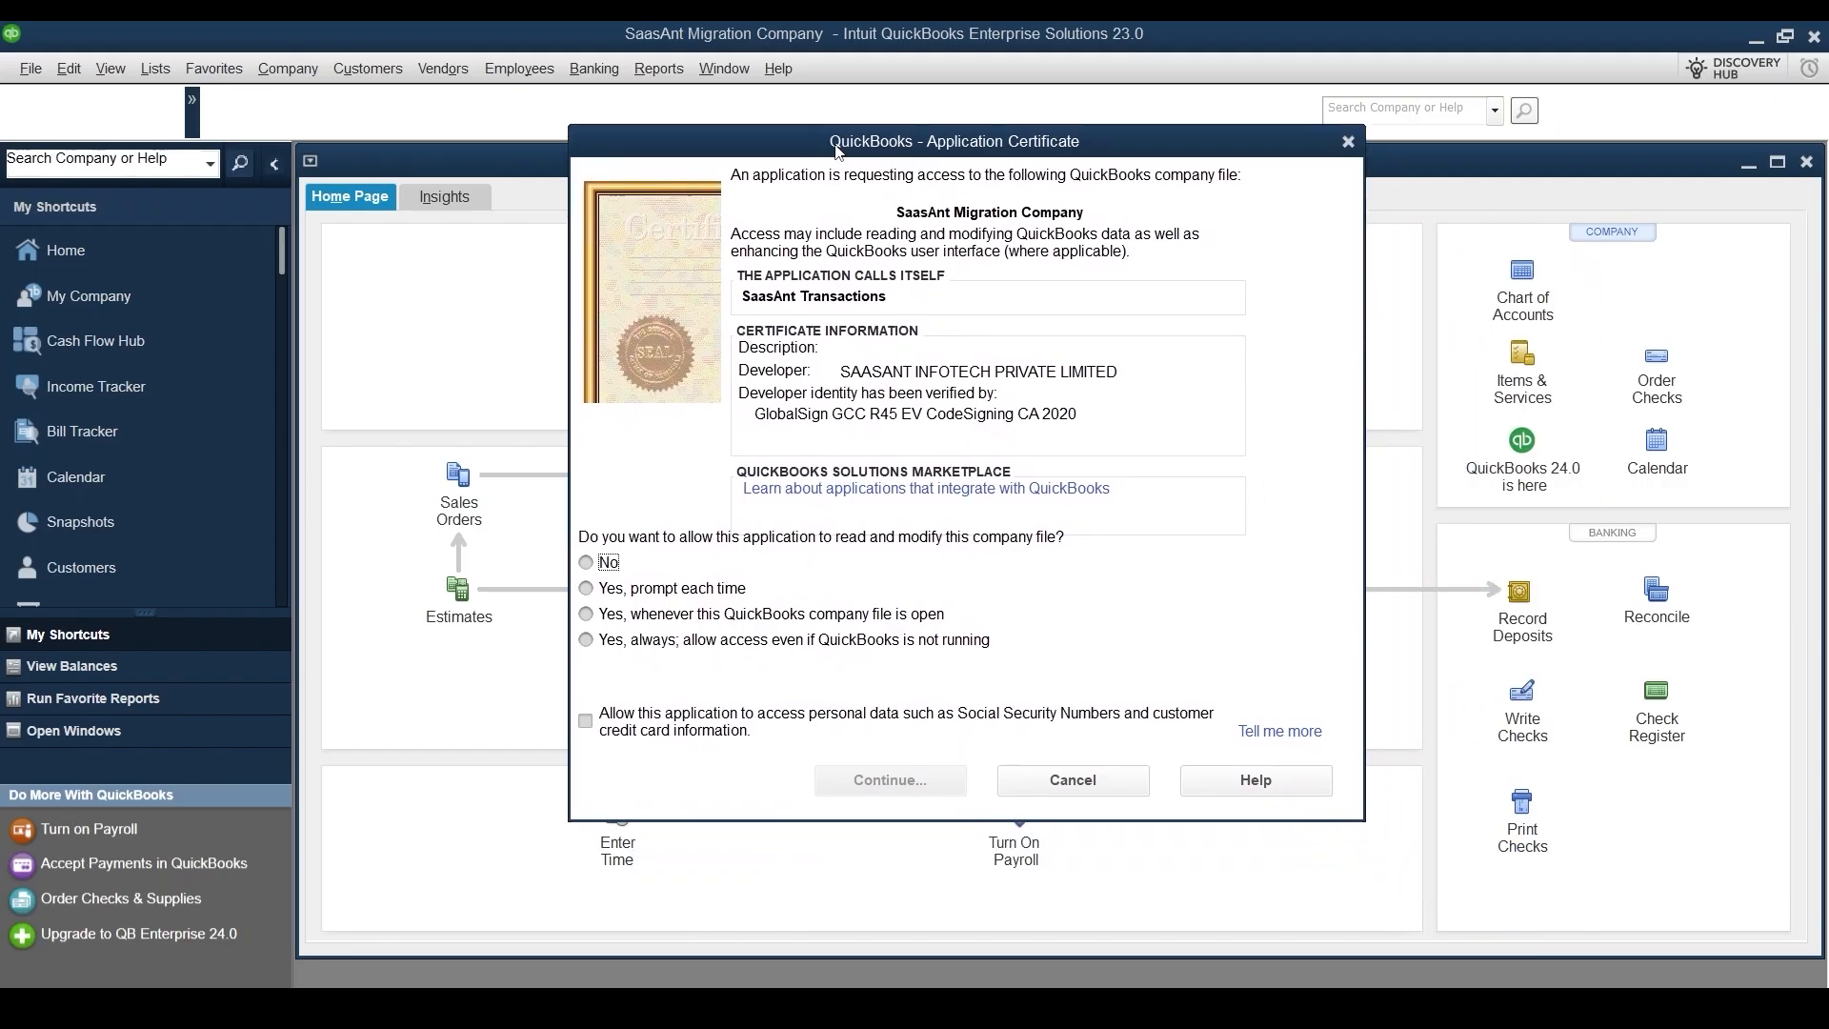
left_click(777, 617)
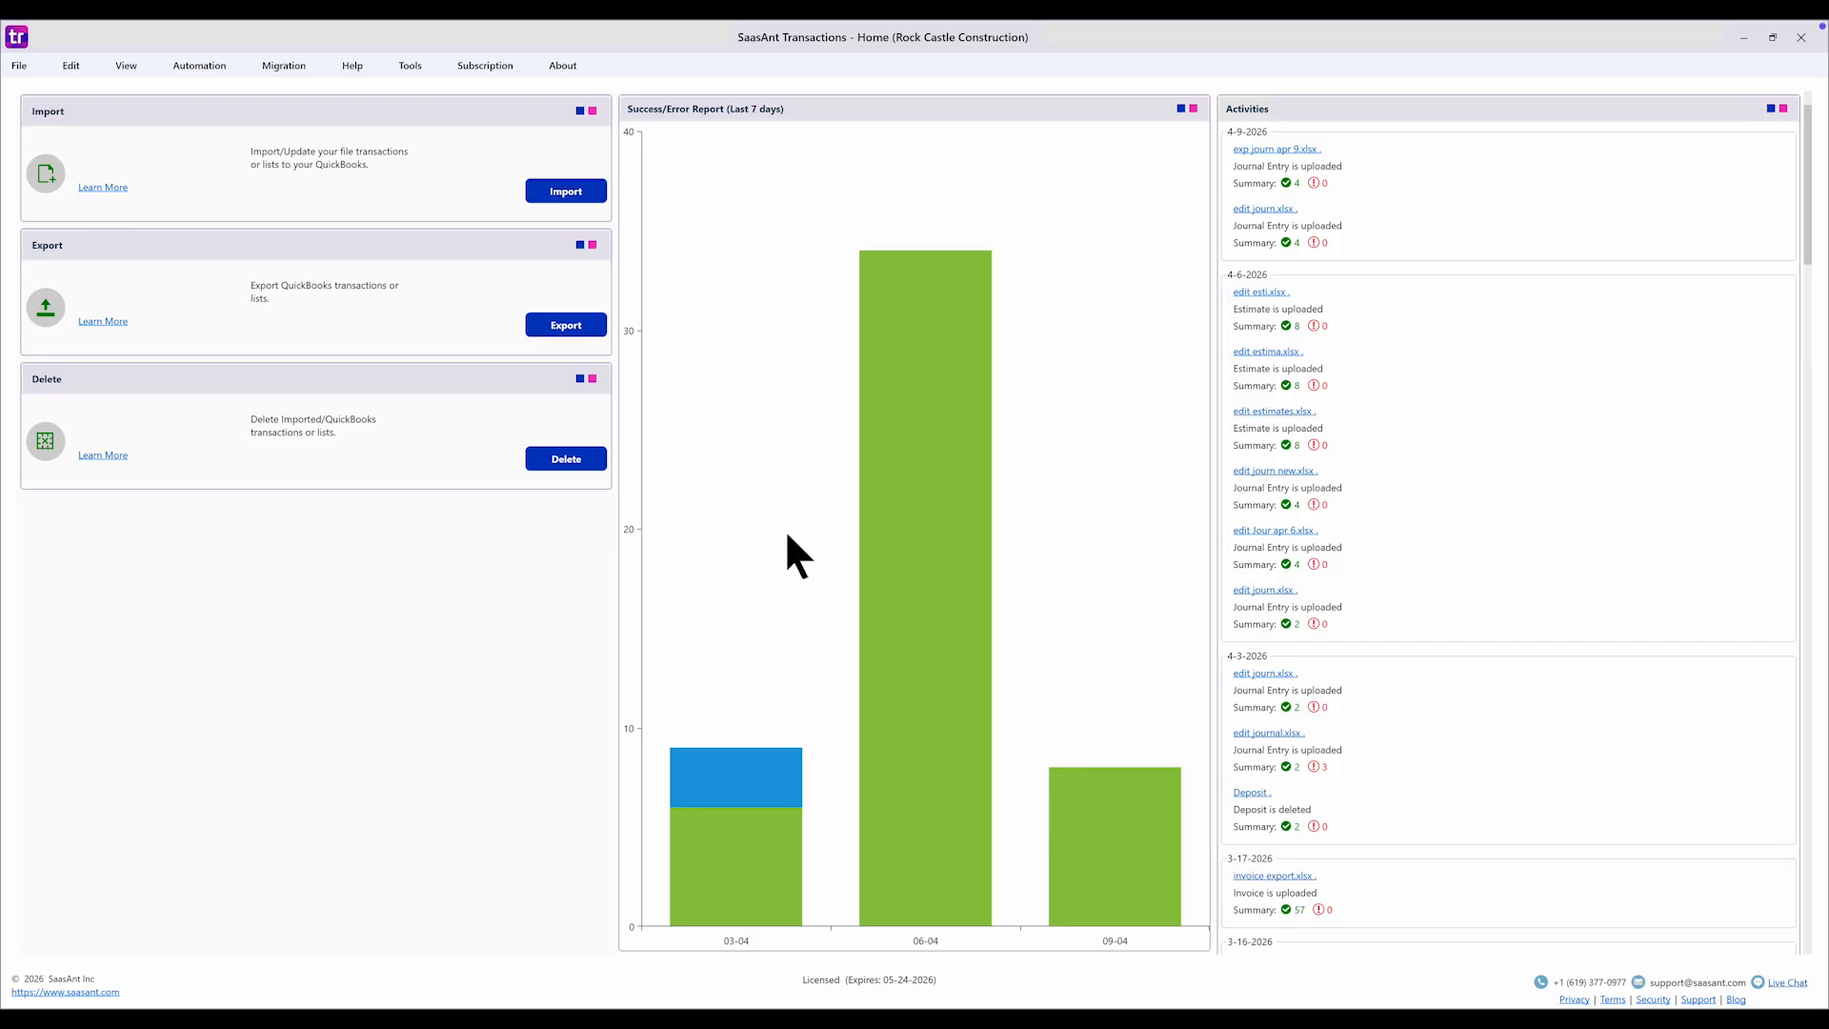
- Start an export of Estimate transactions using Created or Modified Date as the date type
left_click(577, 324)
left_click(244, 154)
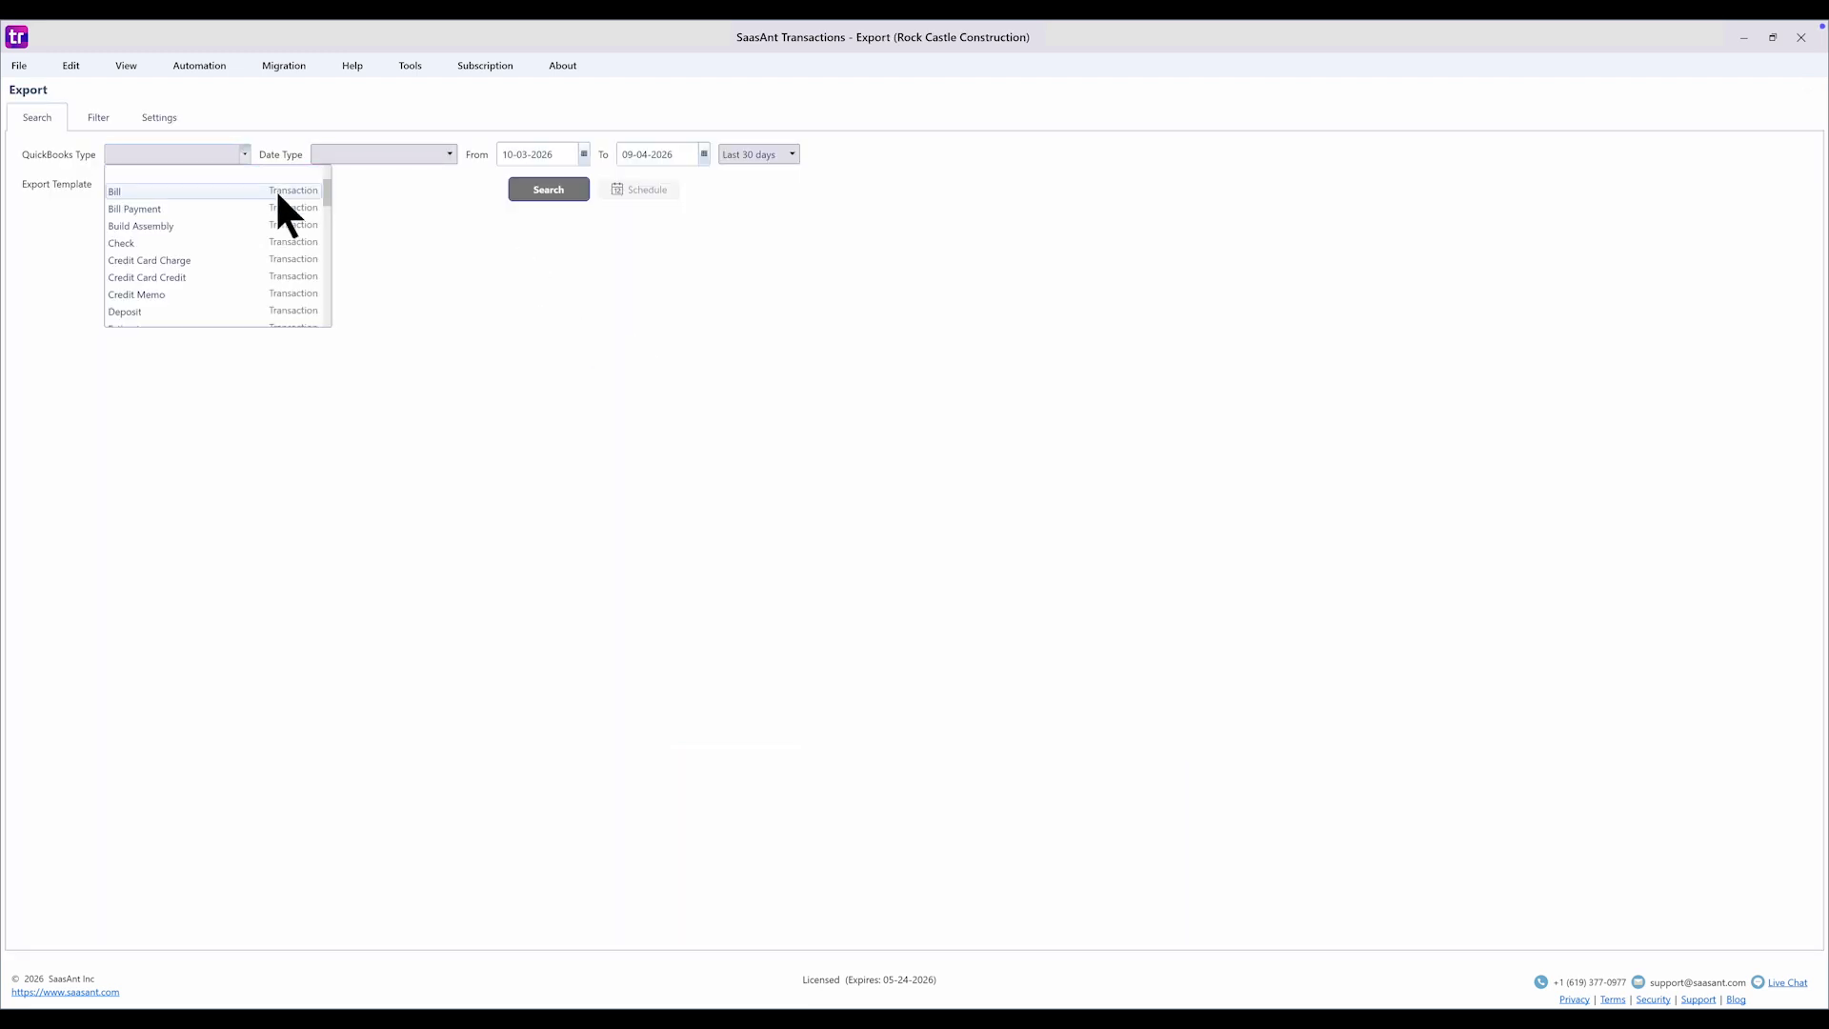
scroll(326, 204, "down", 8)
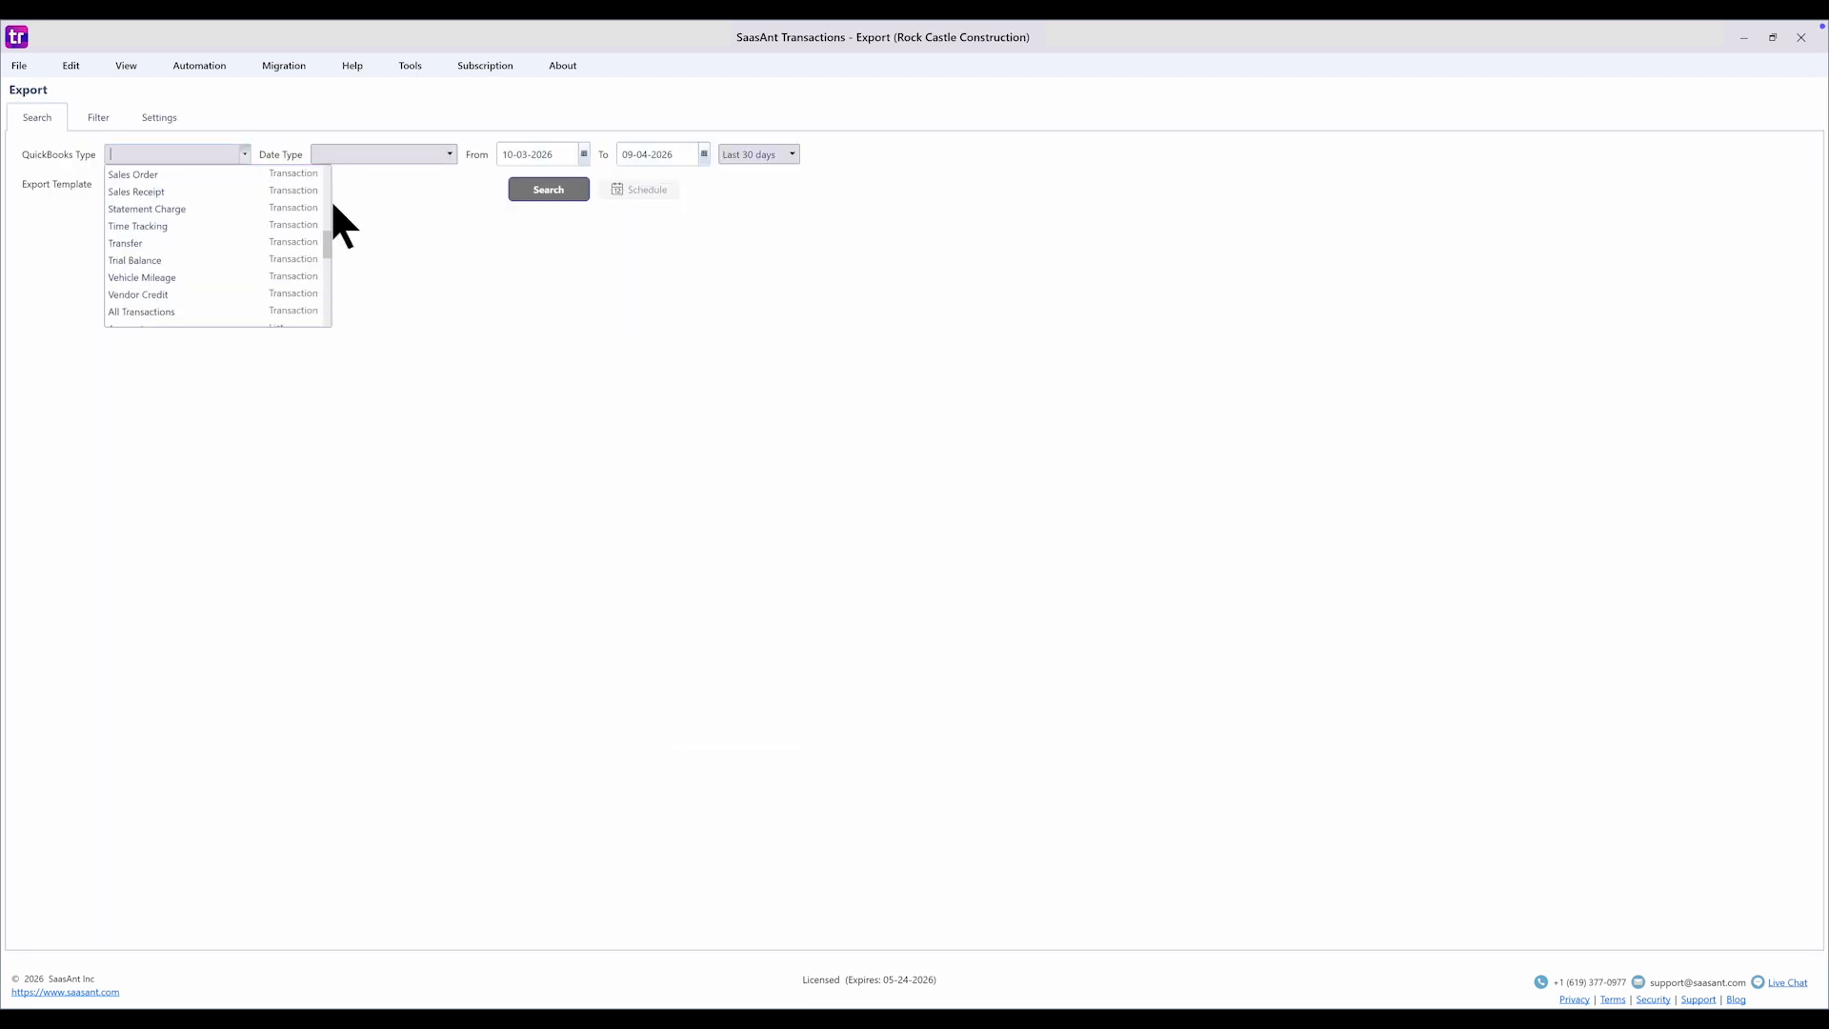
scroll(328, 191, "up", 3)
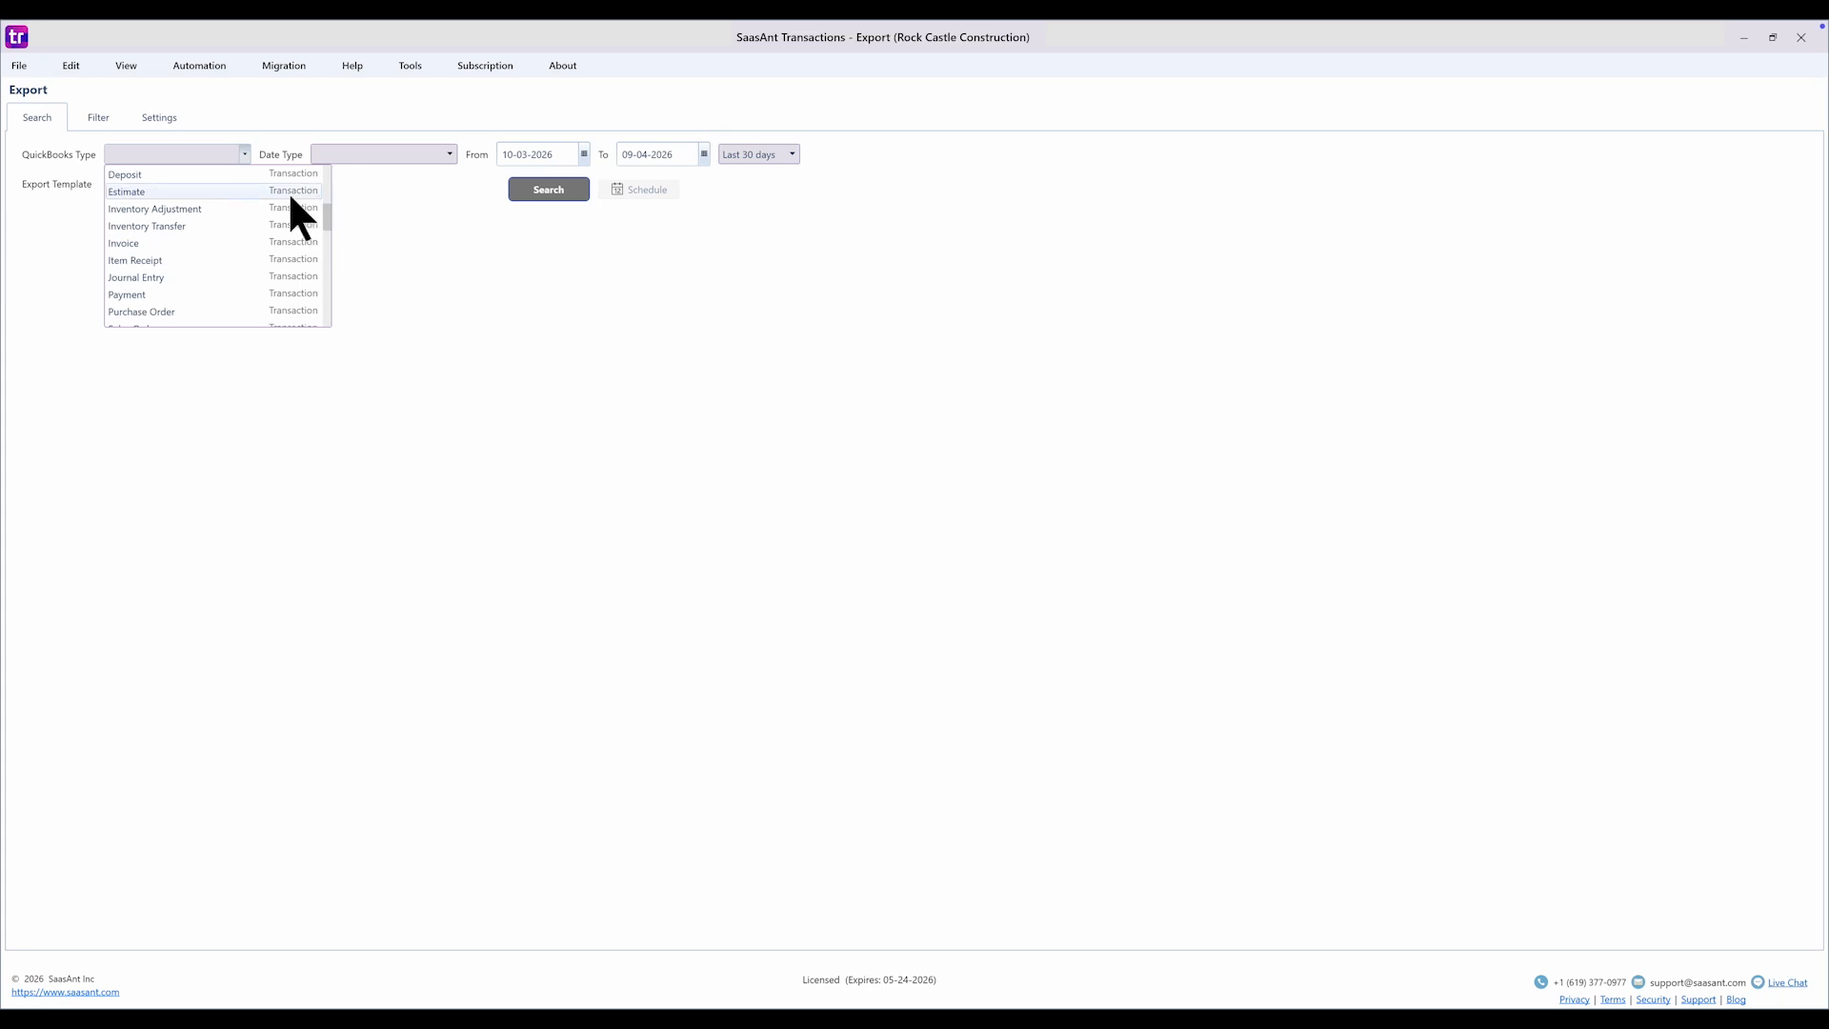
left_click(288, 191)
left_click(425, 157)
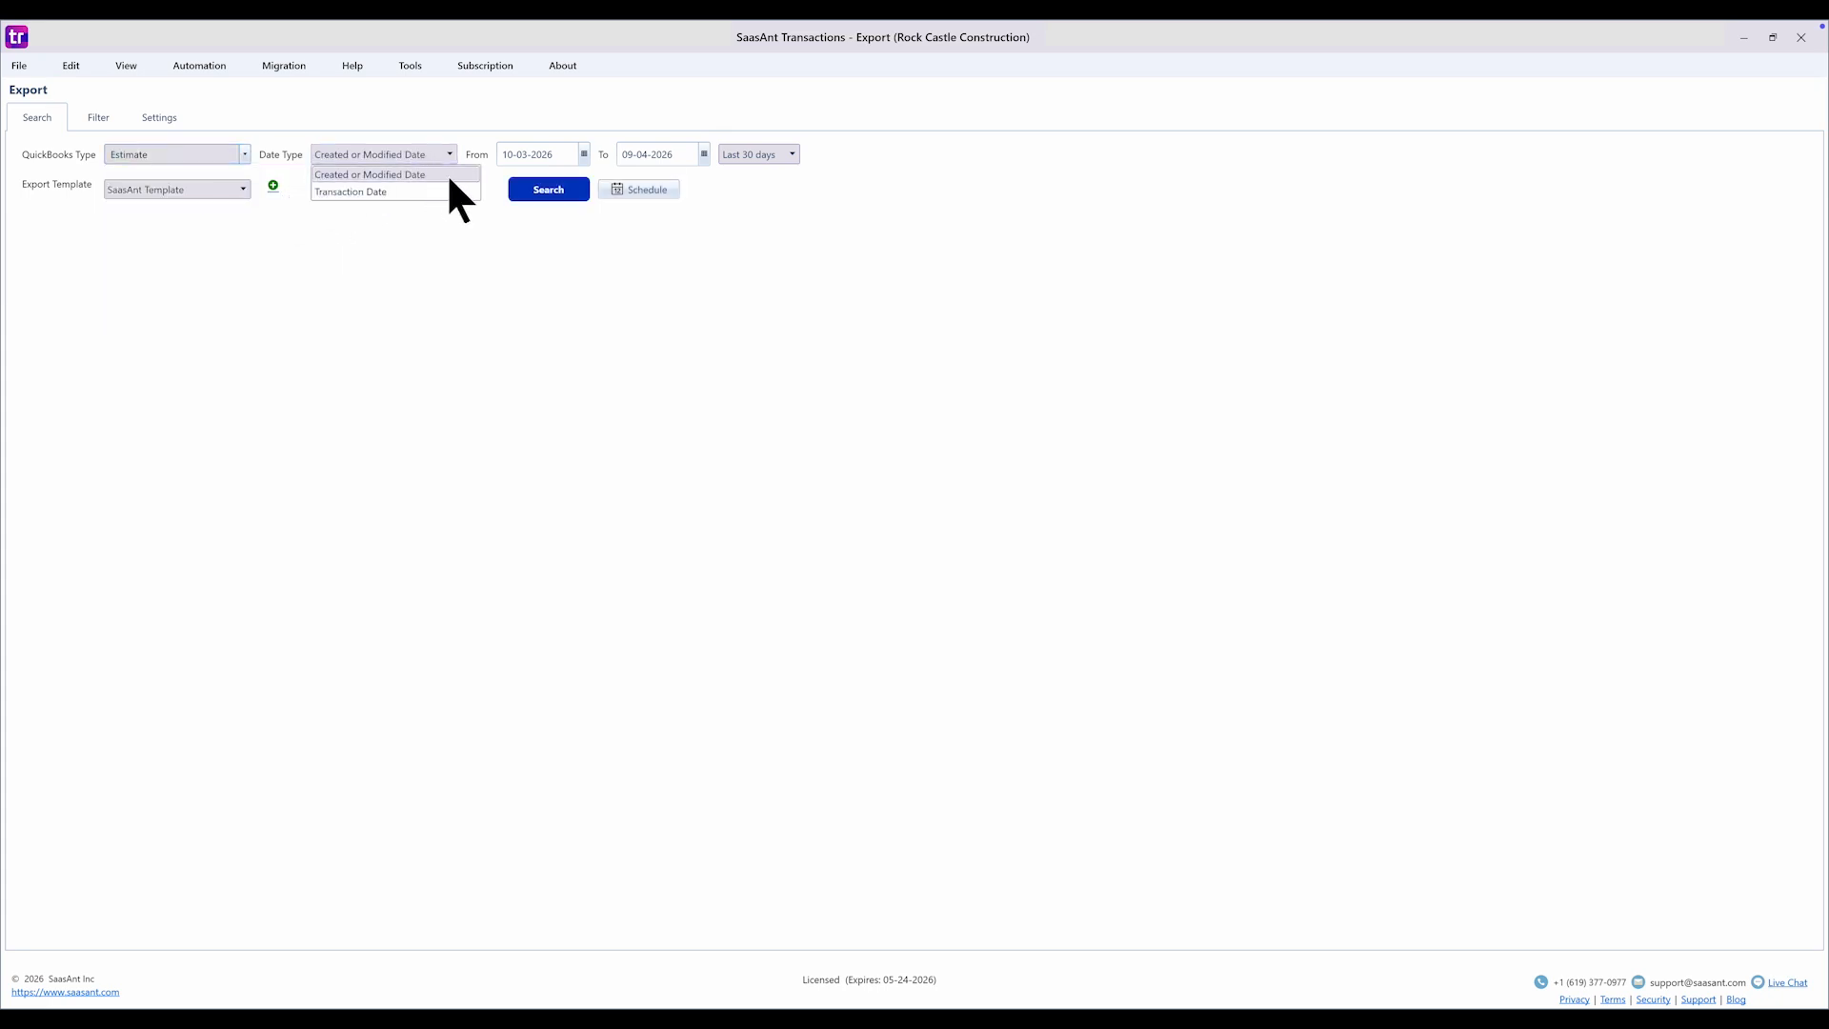
left_click(448, 175)
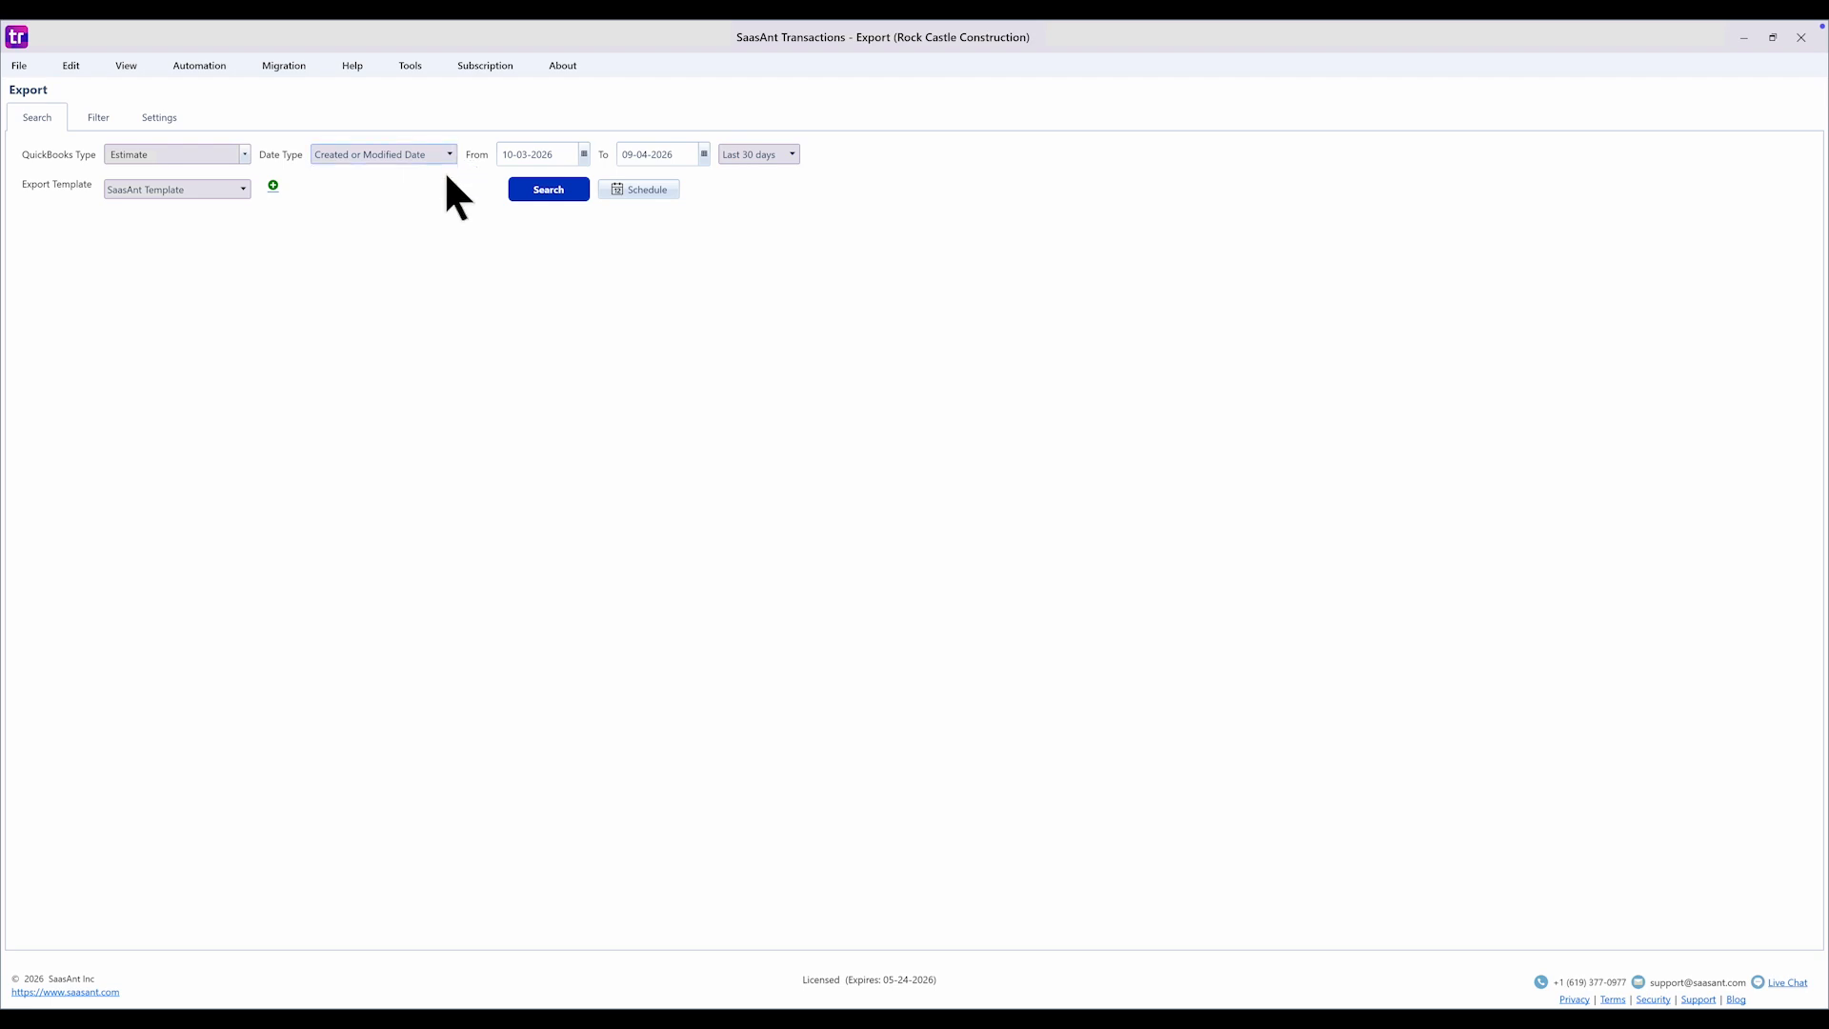
- Set the export date range from 01-01-2023 to 09-04-2026
left_click(583, 155)
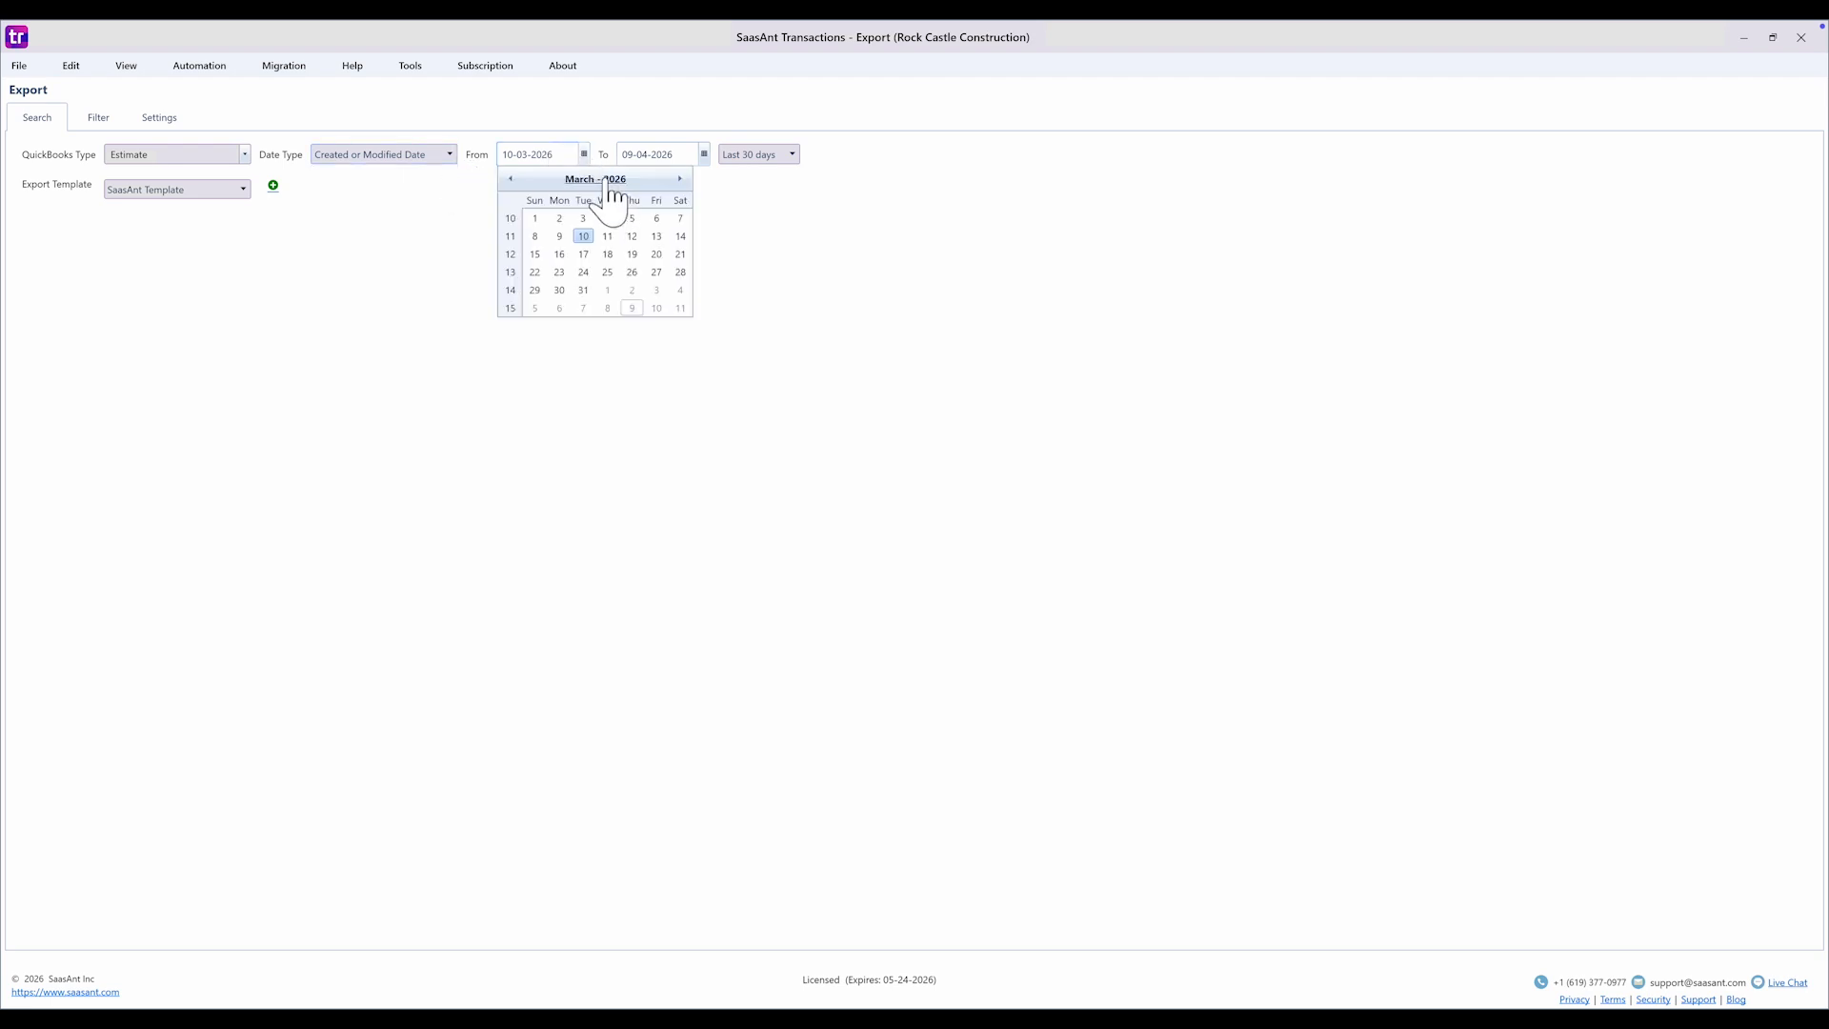
double_click(596, 180)
left_click(529, 252)
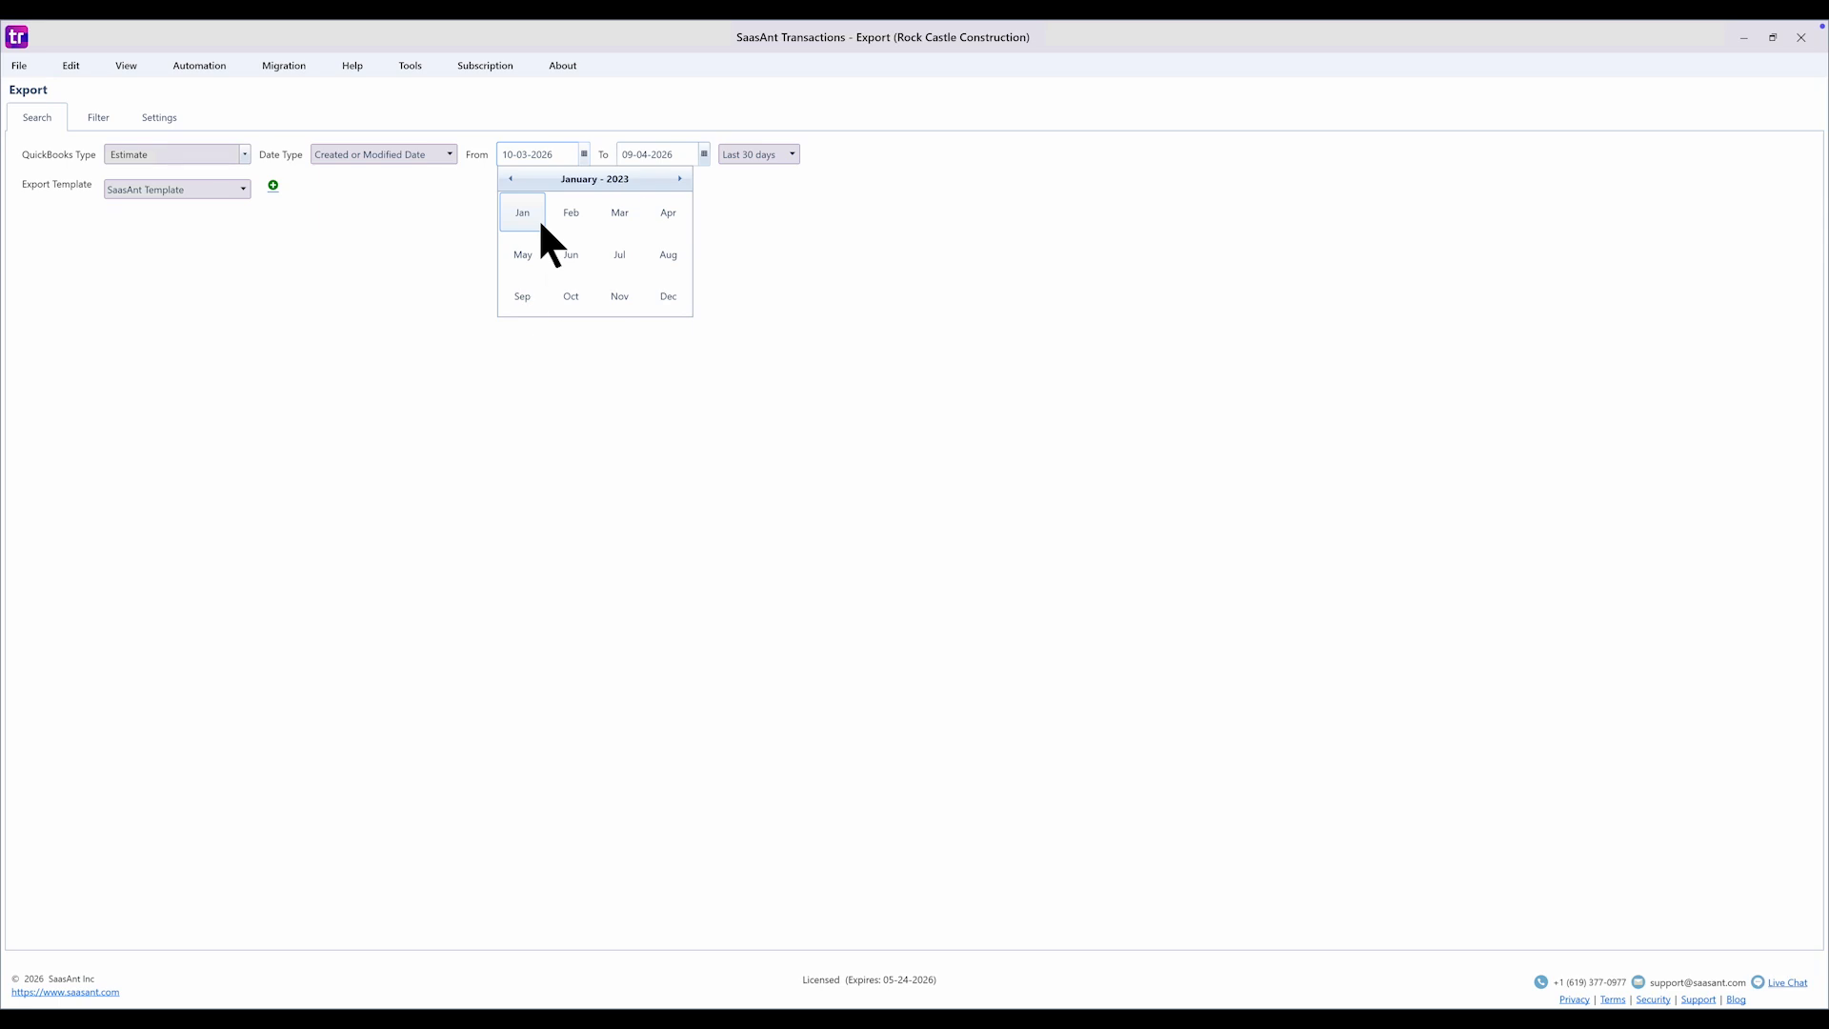
left_click(540, 217)
left_click(541, 218)
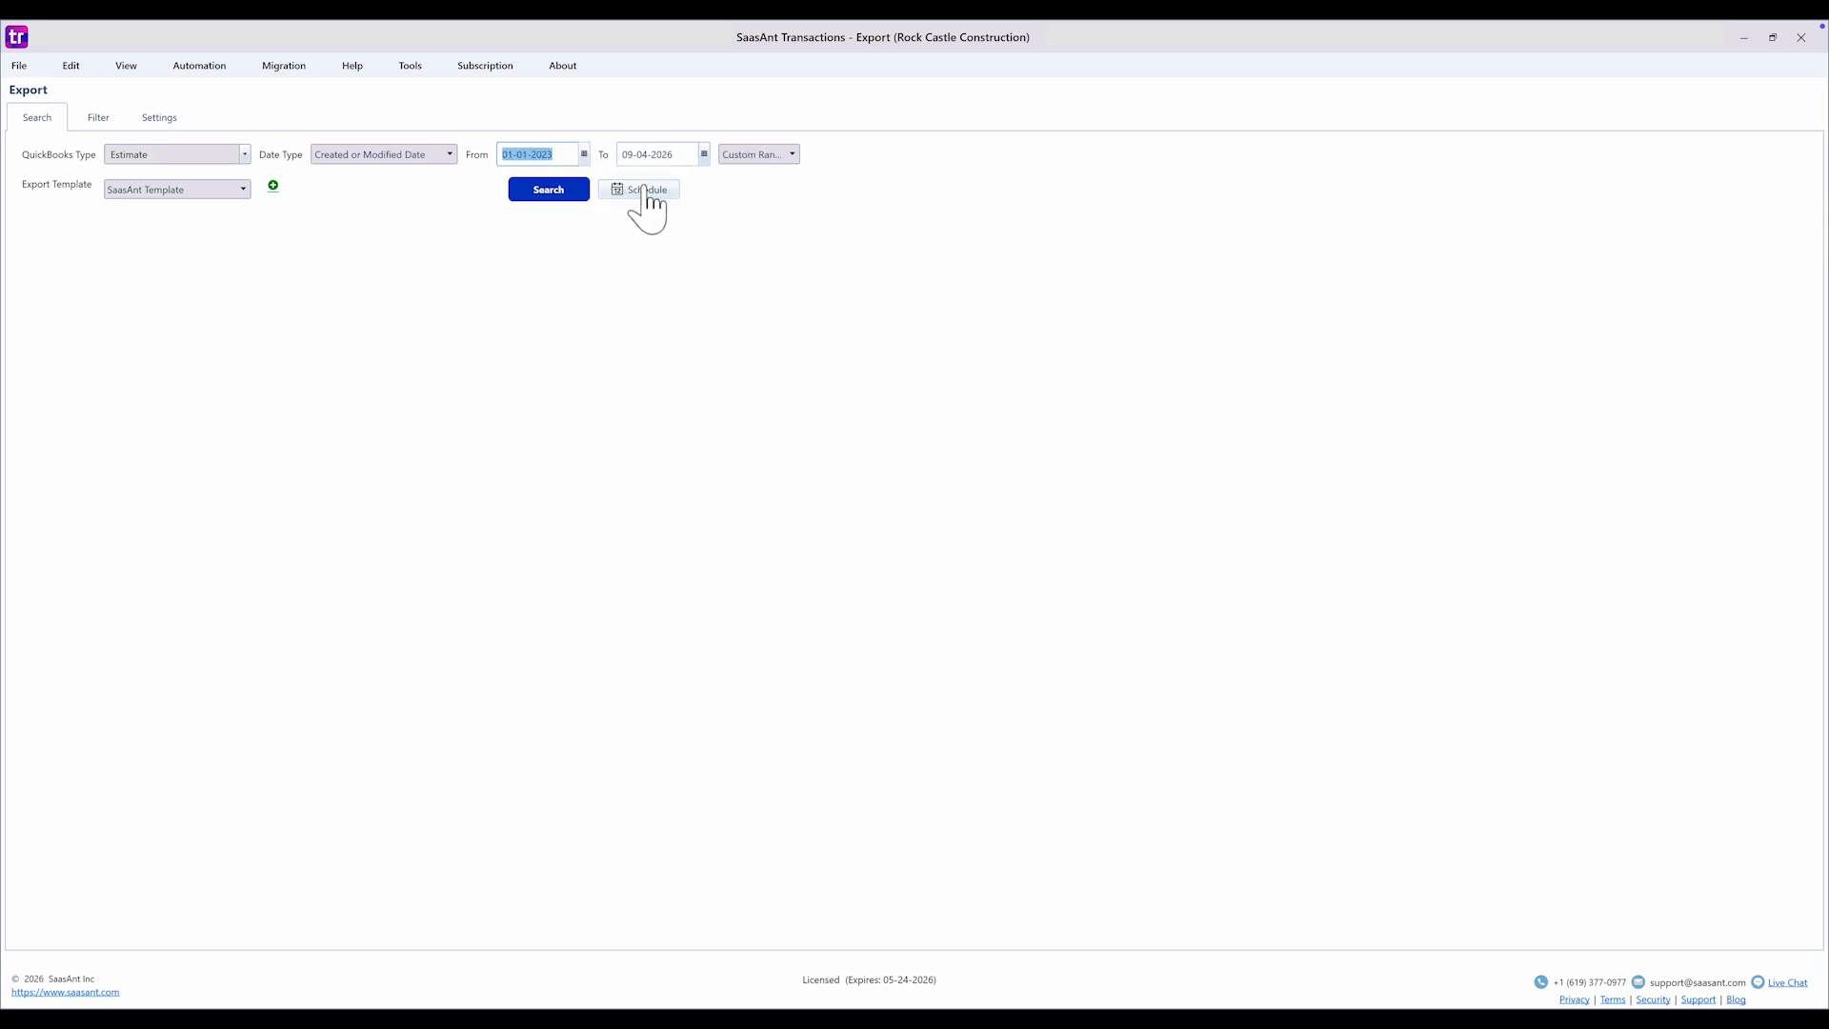
left_click(704, 155)
left_click(751, 238)
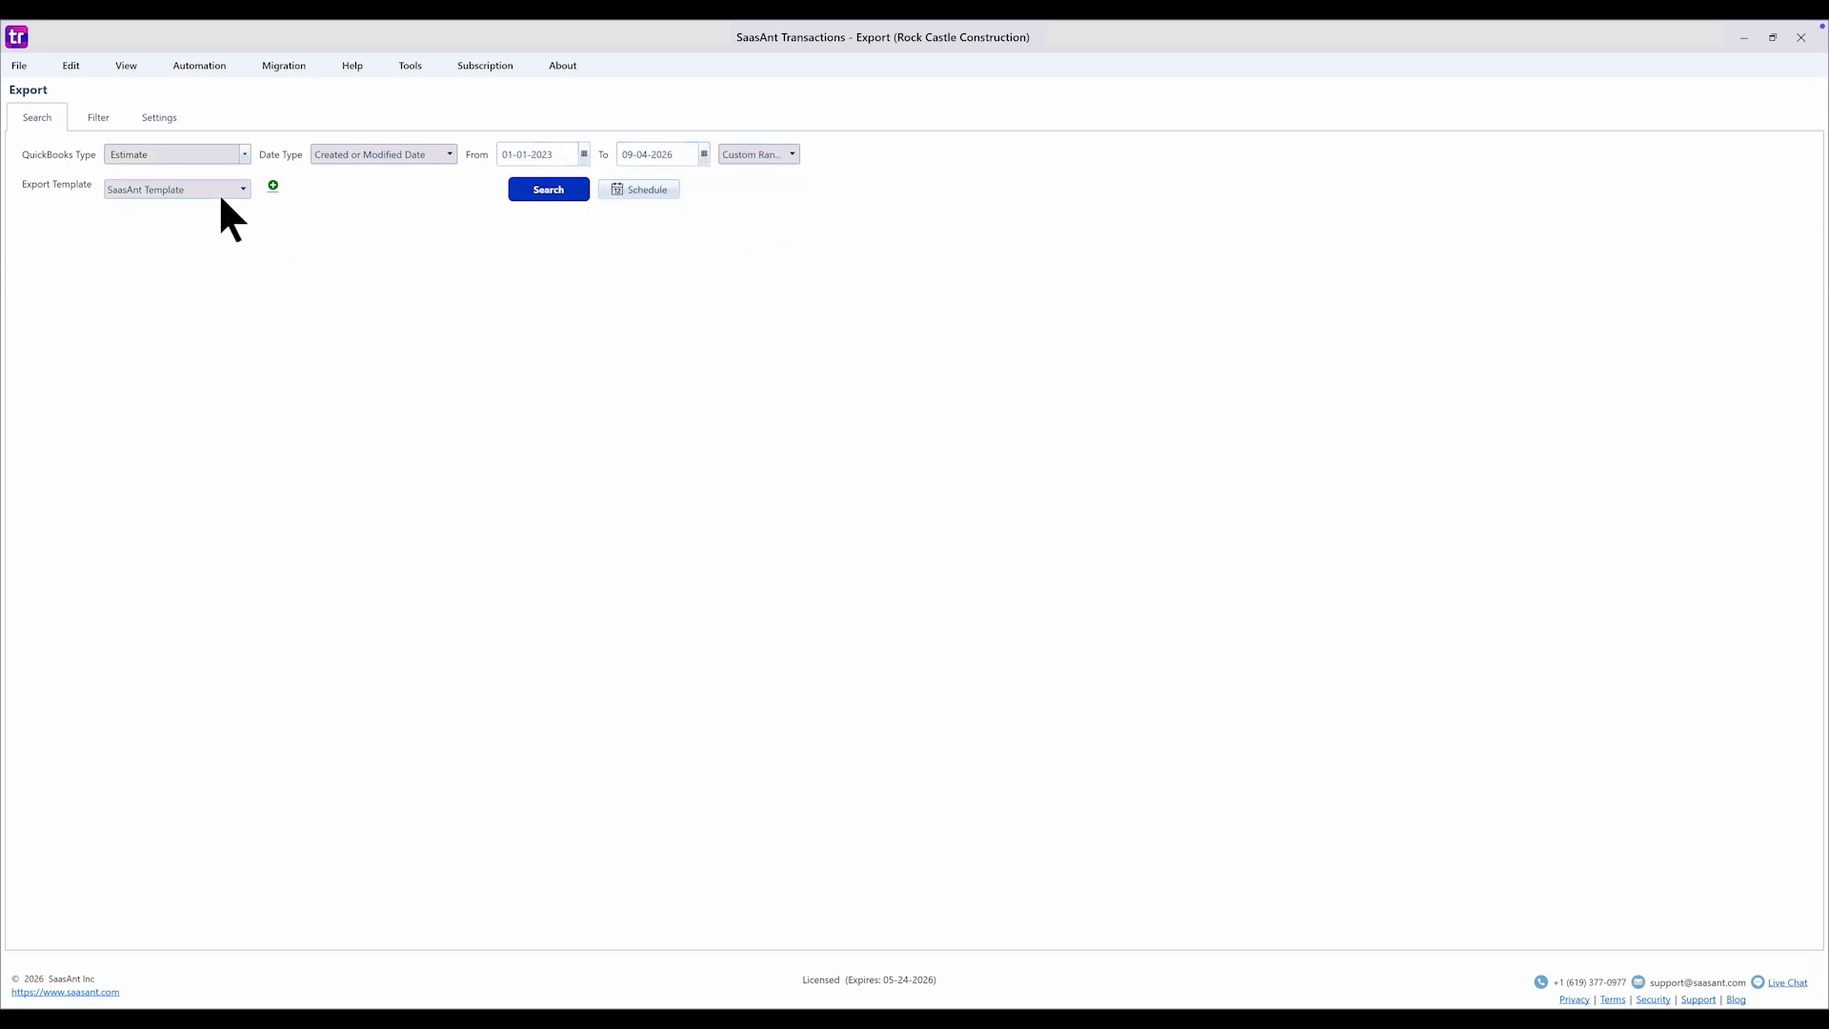
- Choose SaaSAnt Template as the export template and show the filter options
left_click(230, 189)
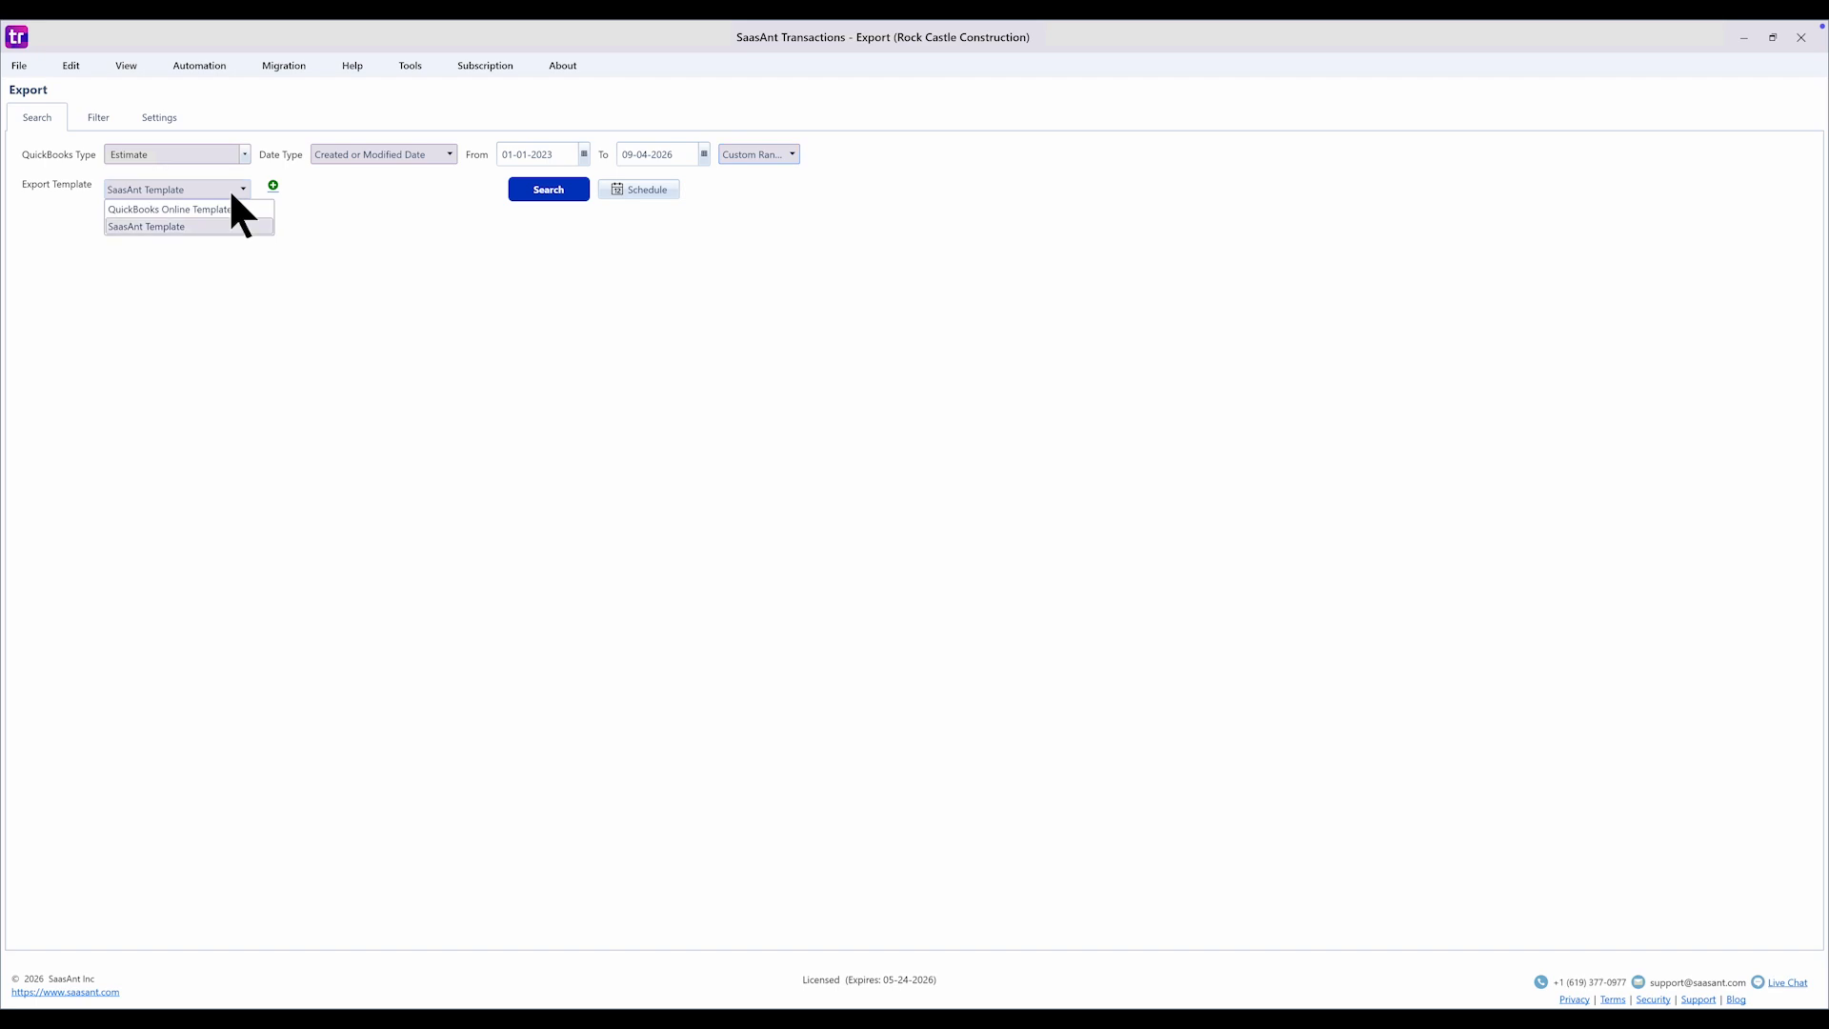
left_click(229, 208)
left_click(107, 117)
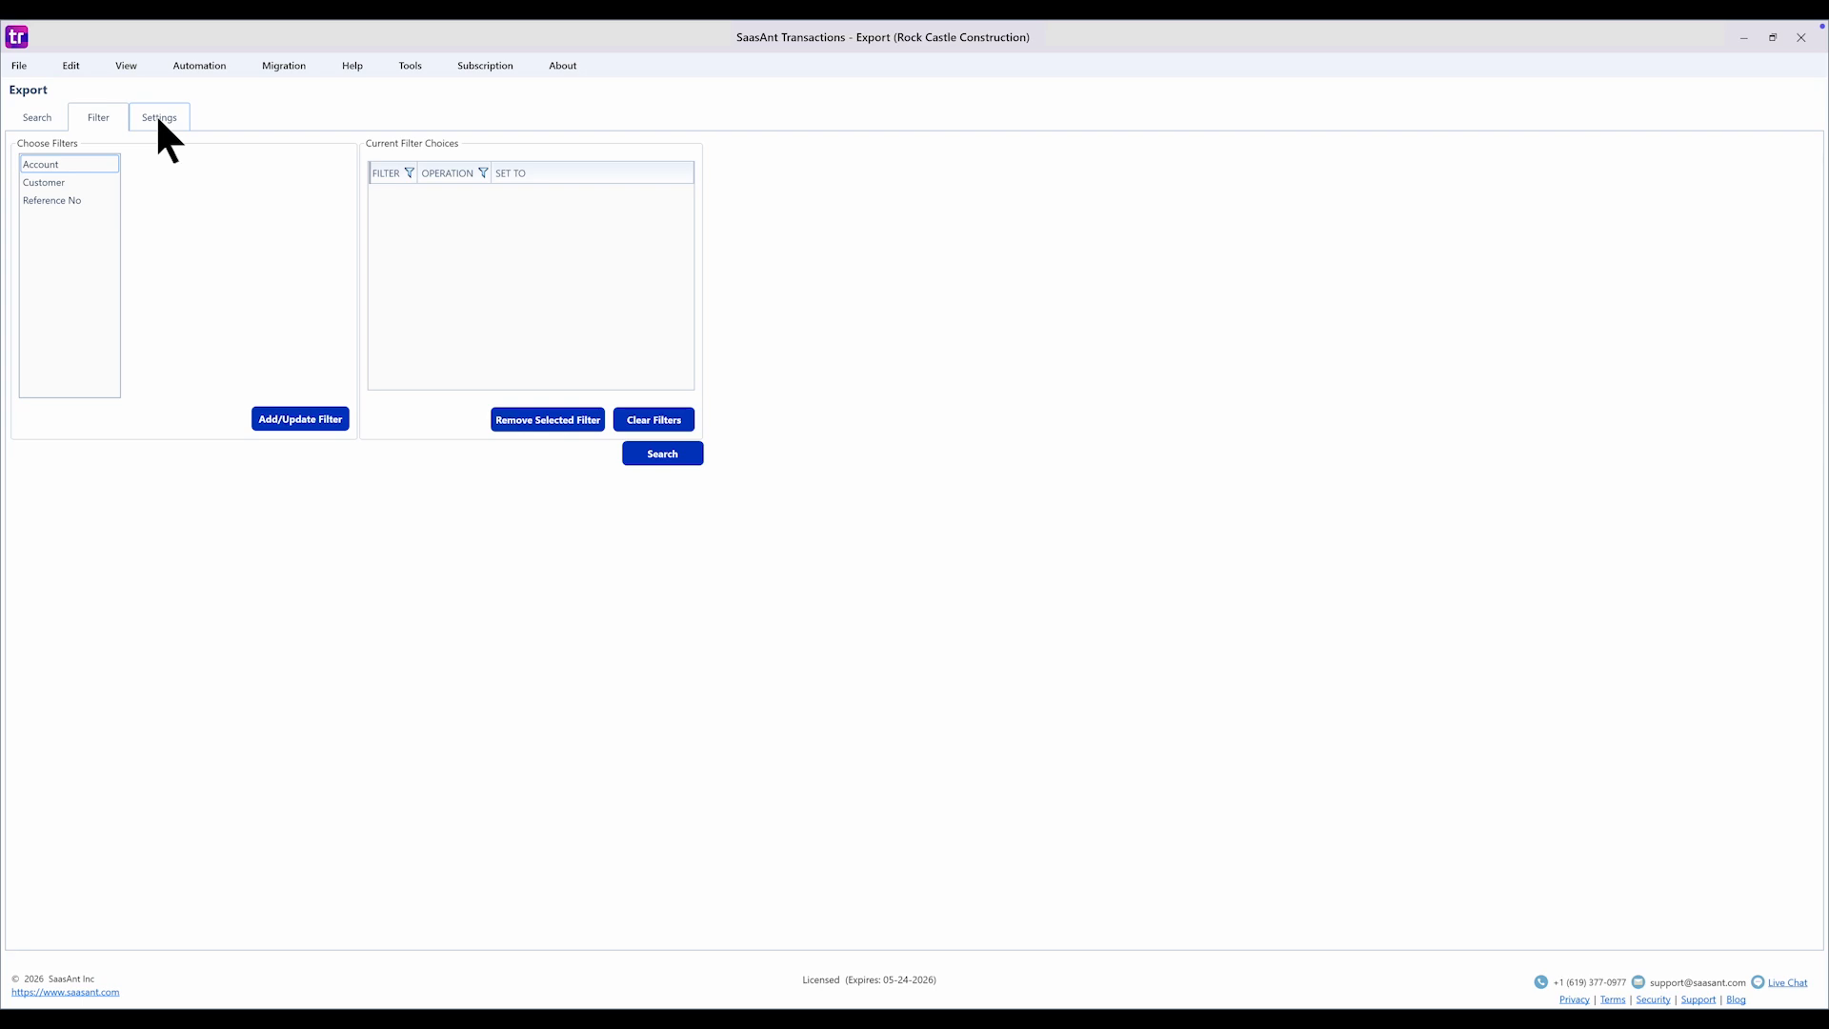
- Review the export Settings toggles, then return to the Search criteria
left_click(157, 119)
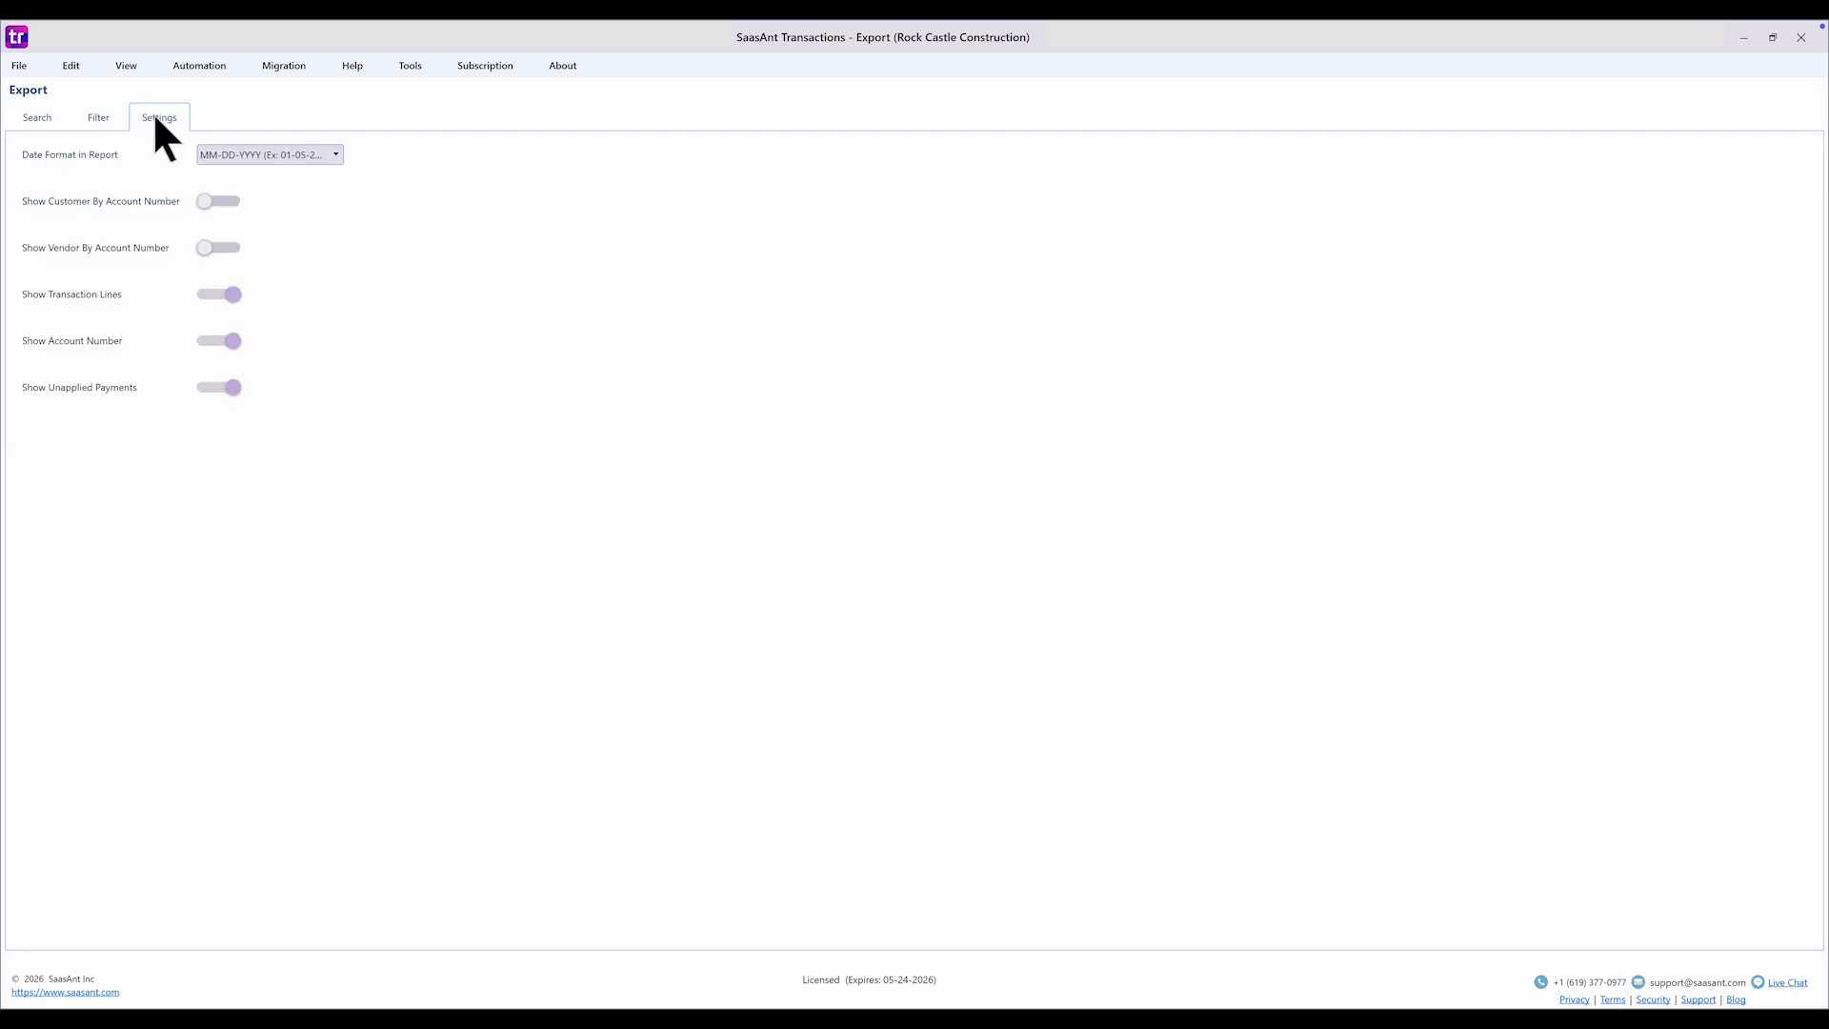
left_click(25, 114)
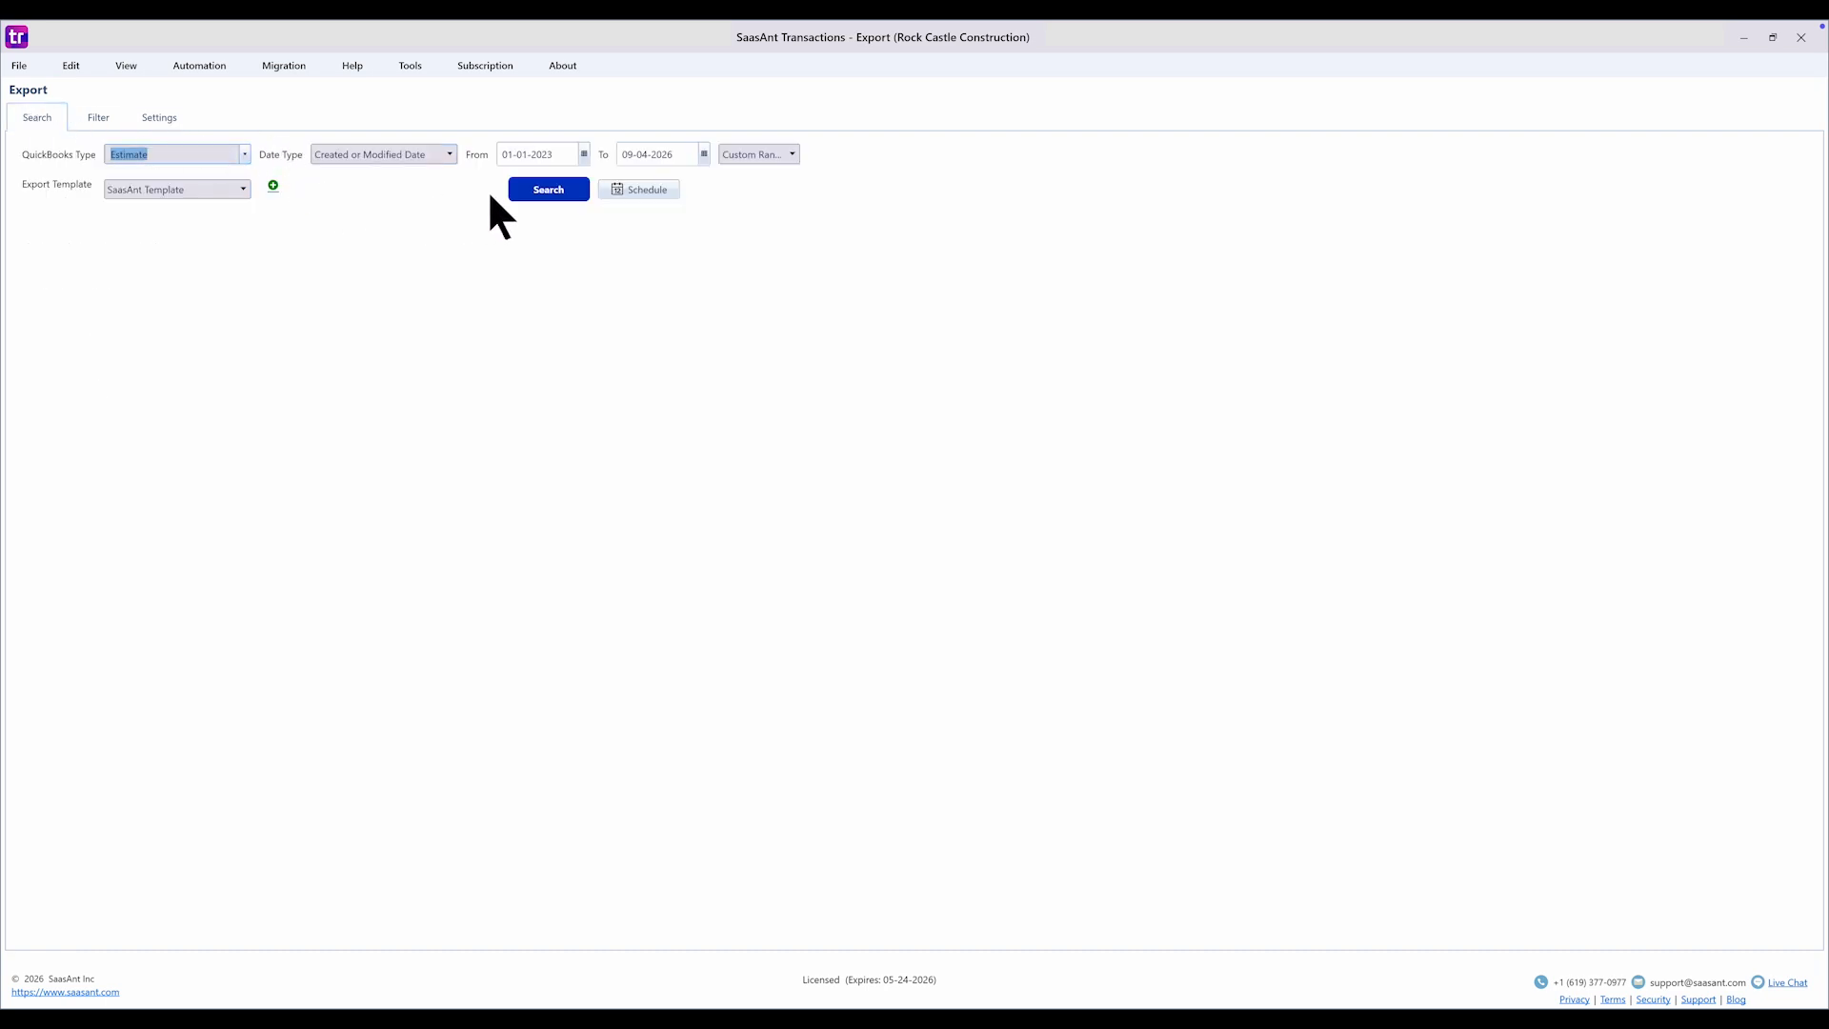
- Search the estimates and filter the S.No column to rows 101–107, sorted descending
left_click(541, 195)
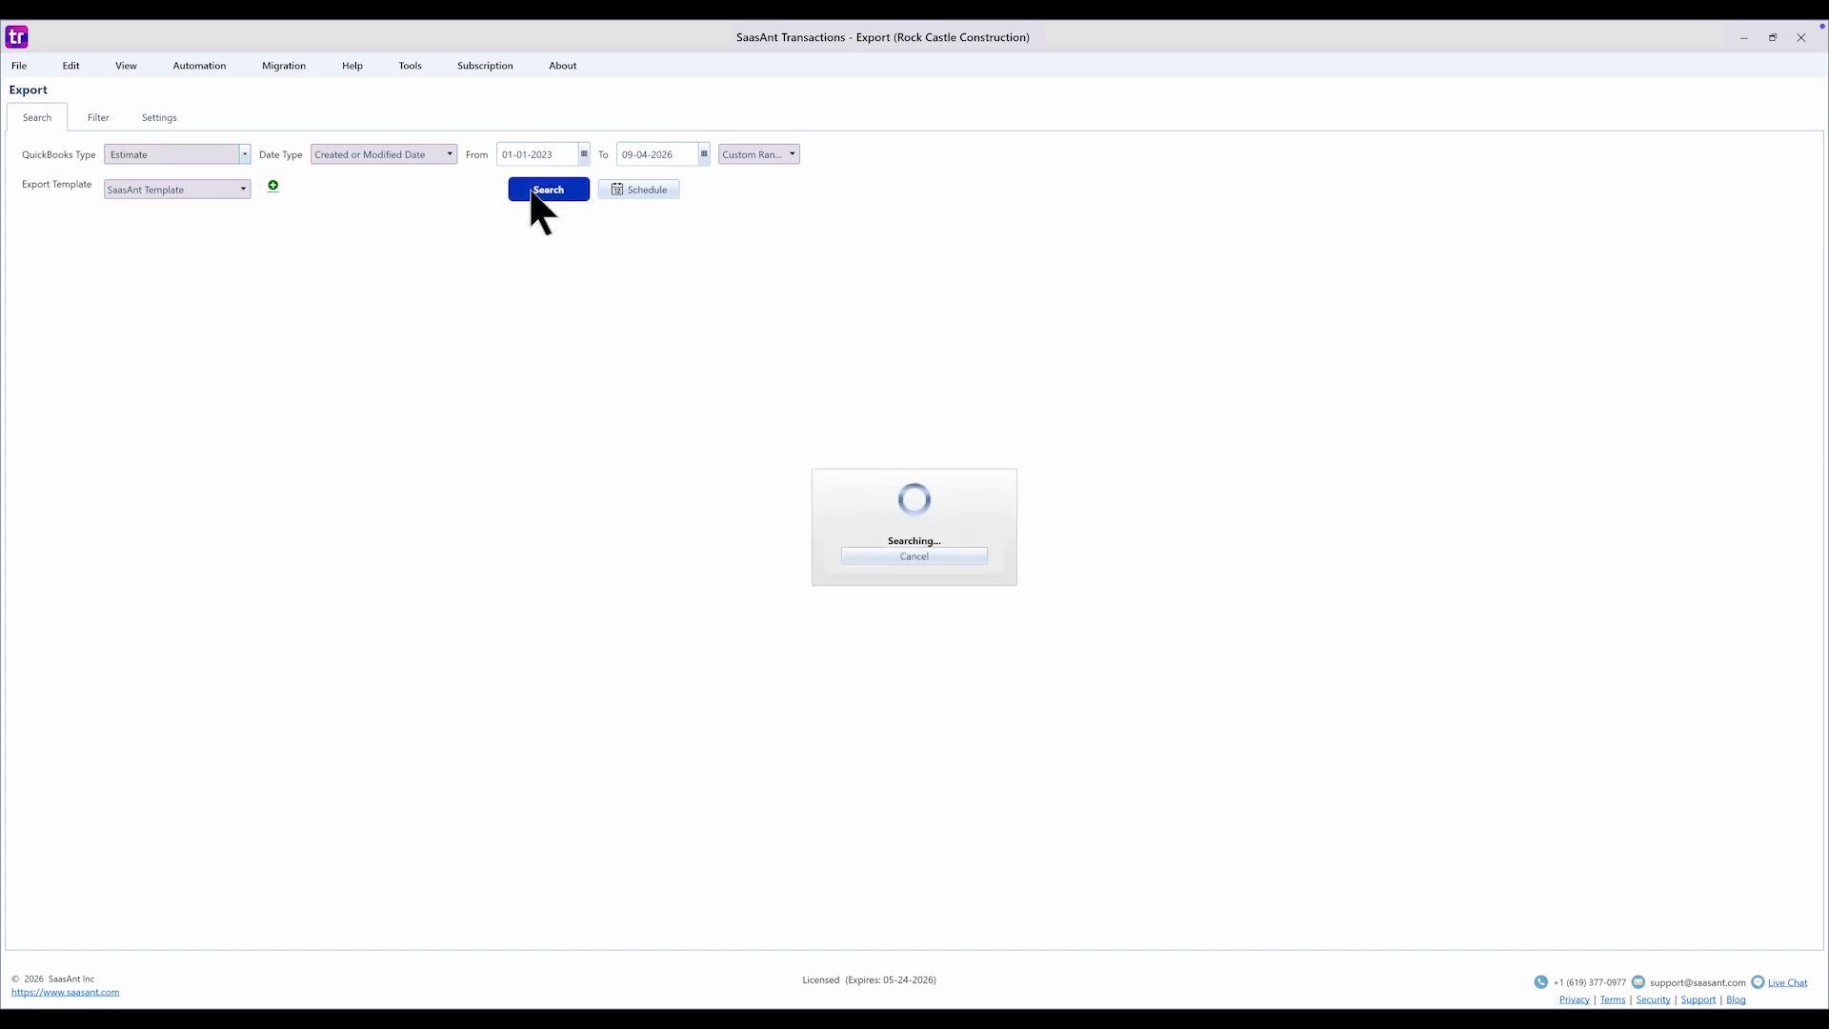
left_click(57, 222)
left_click(49, 214)
left_click(59, 222)
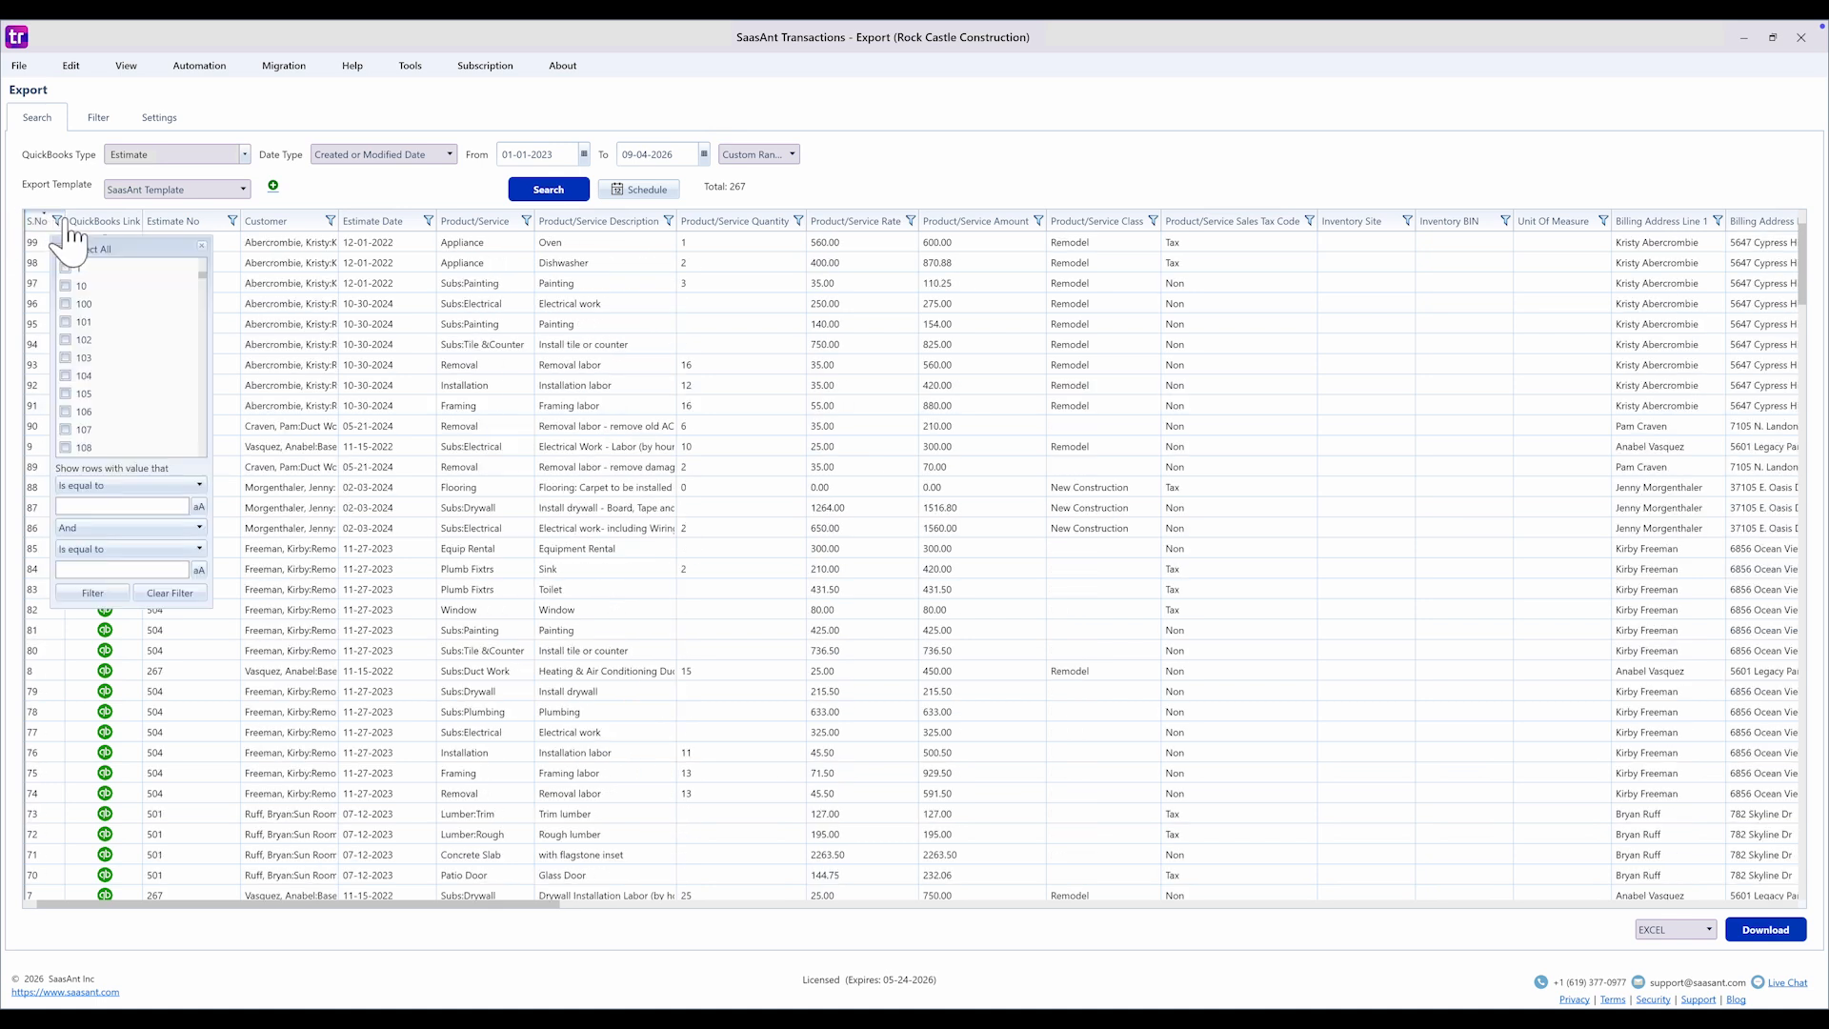
left_click(66, 322)
left_click(66, 340)
left_click(65, 358)
left_click(66, 375)
left_click(66, 394)
left_click(66, 412)
left_click(65, 430)
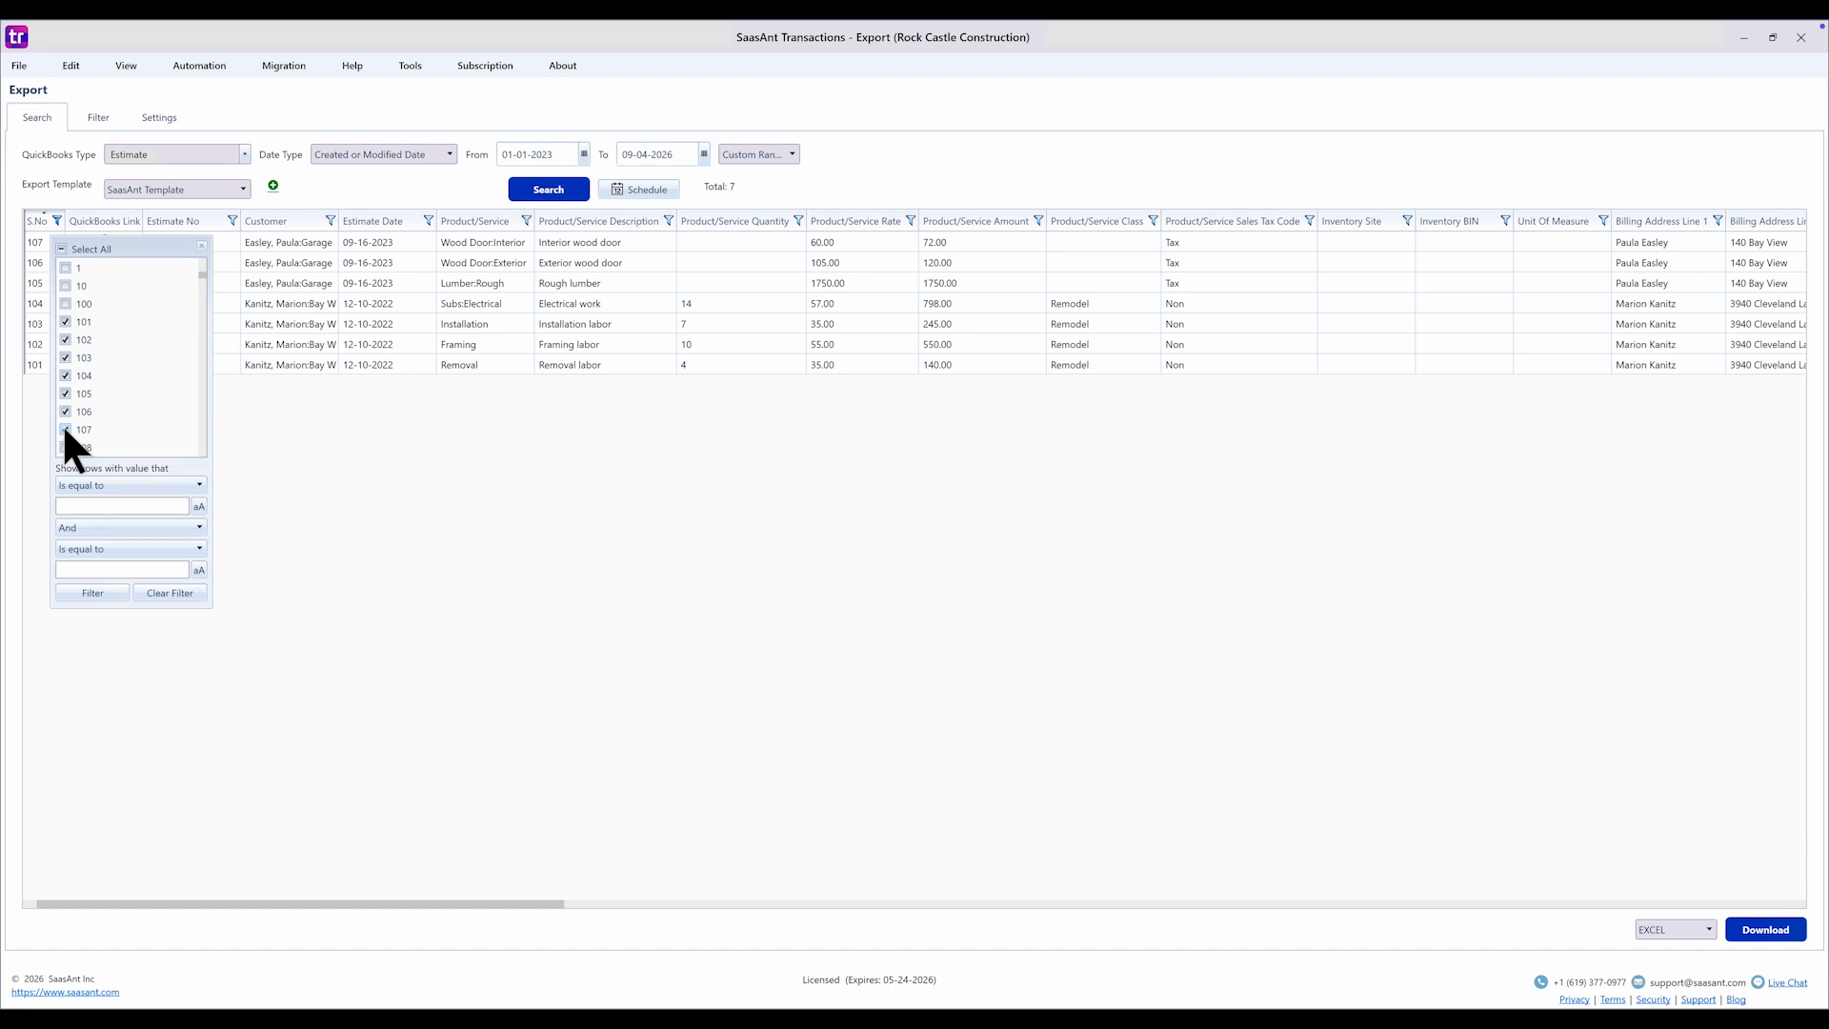
left_click(1679, 924)
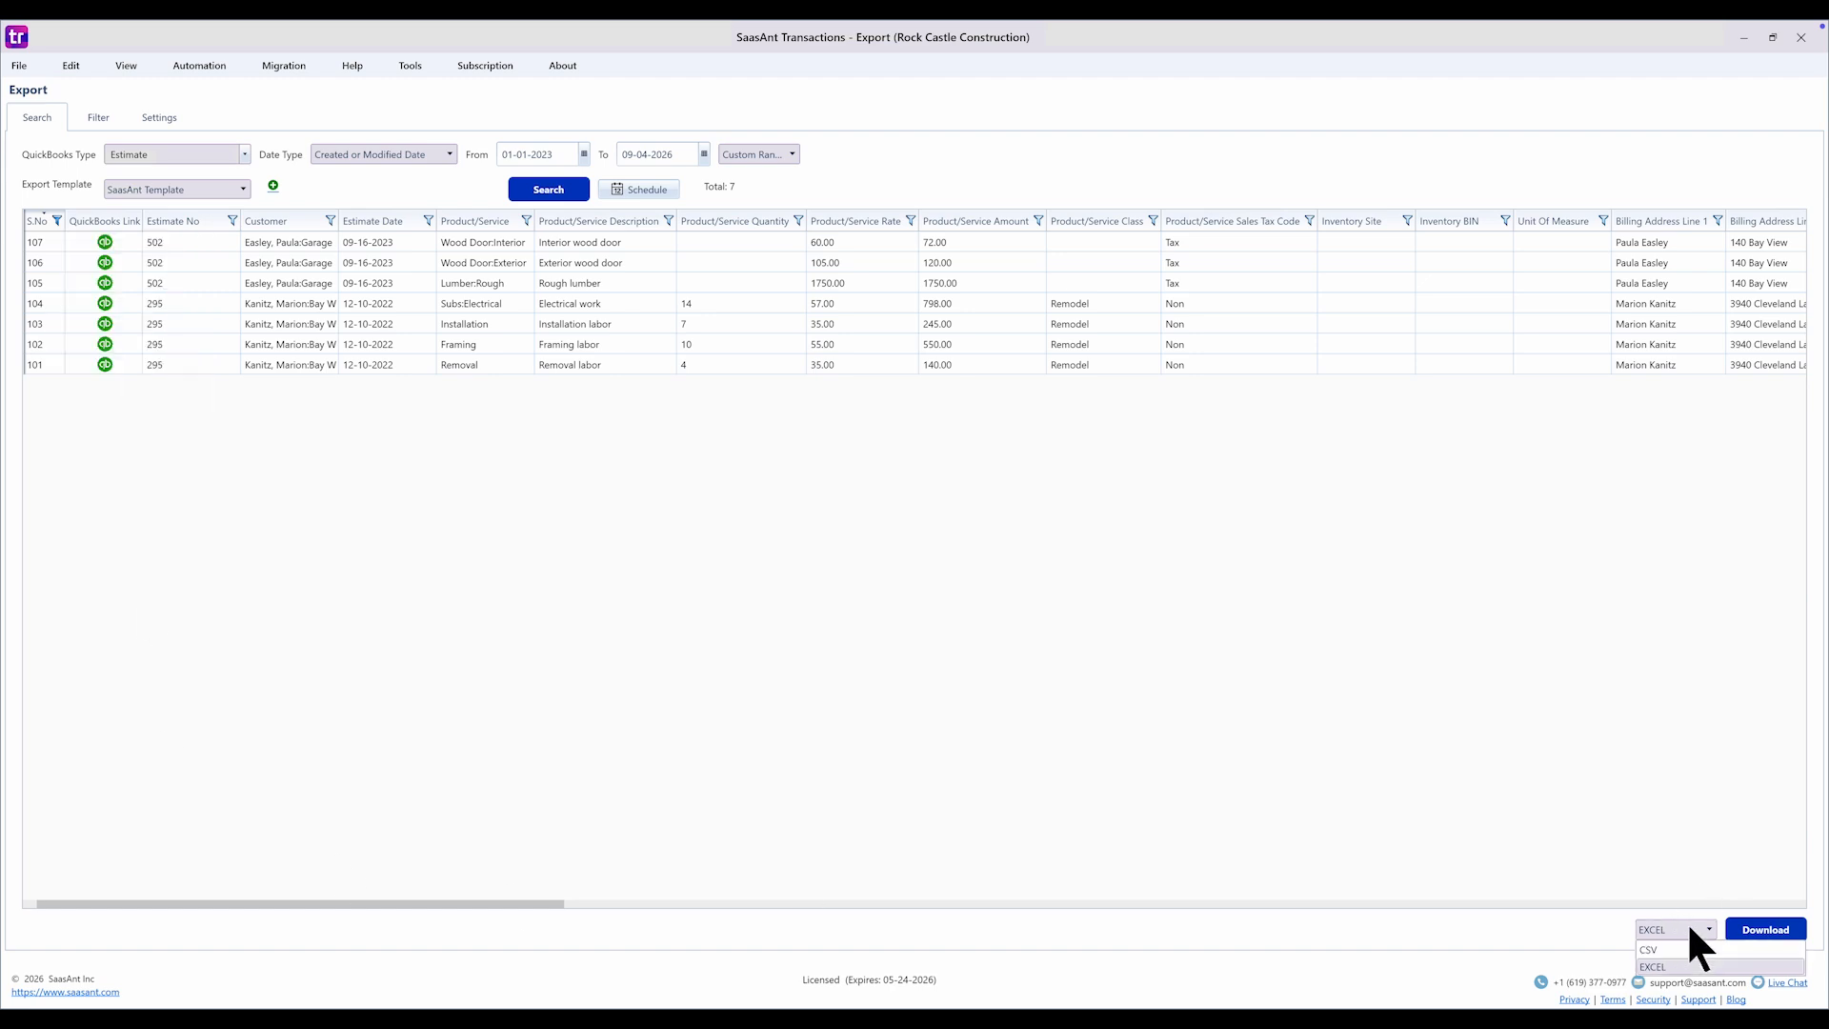
- Download the results as an Excel file, appending '-01' to the file name
left_click(1768, 927)
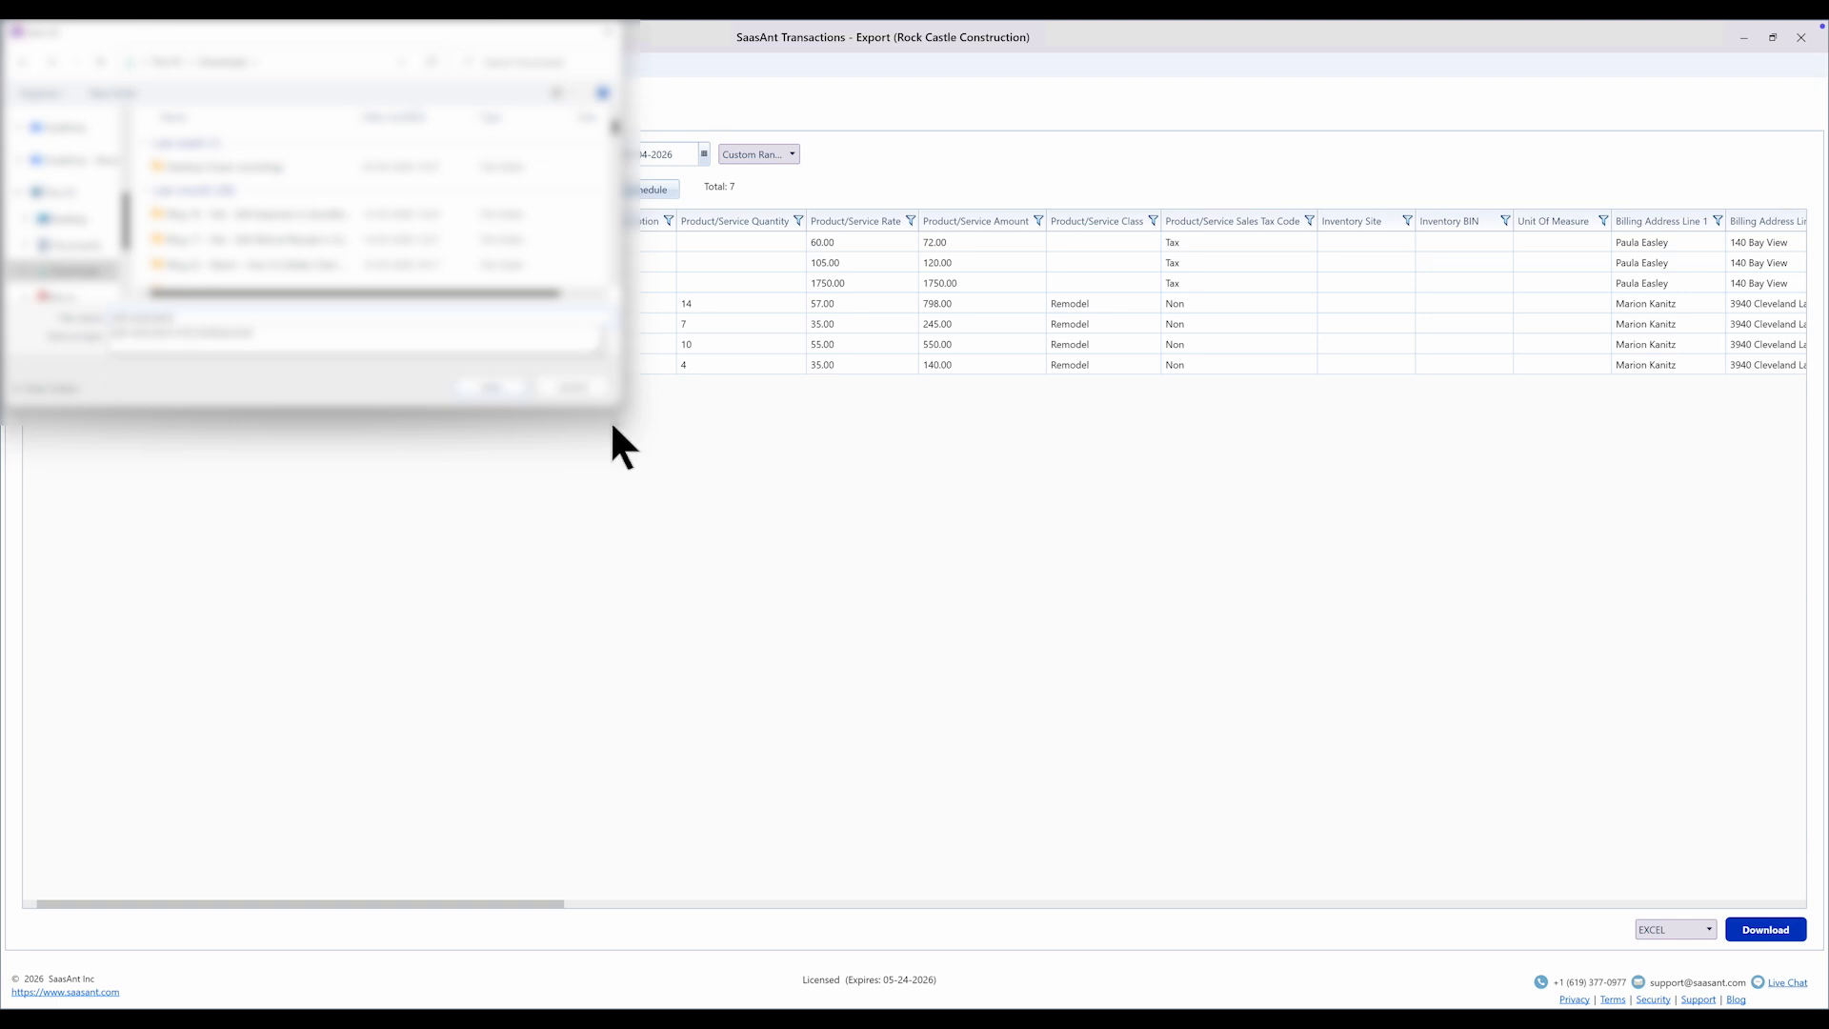
type("-01")
key("Return")
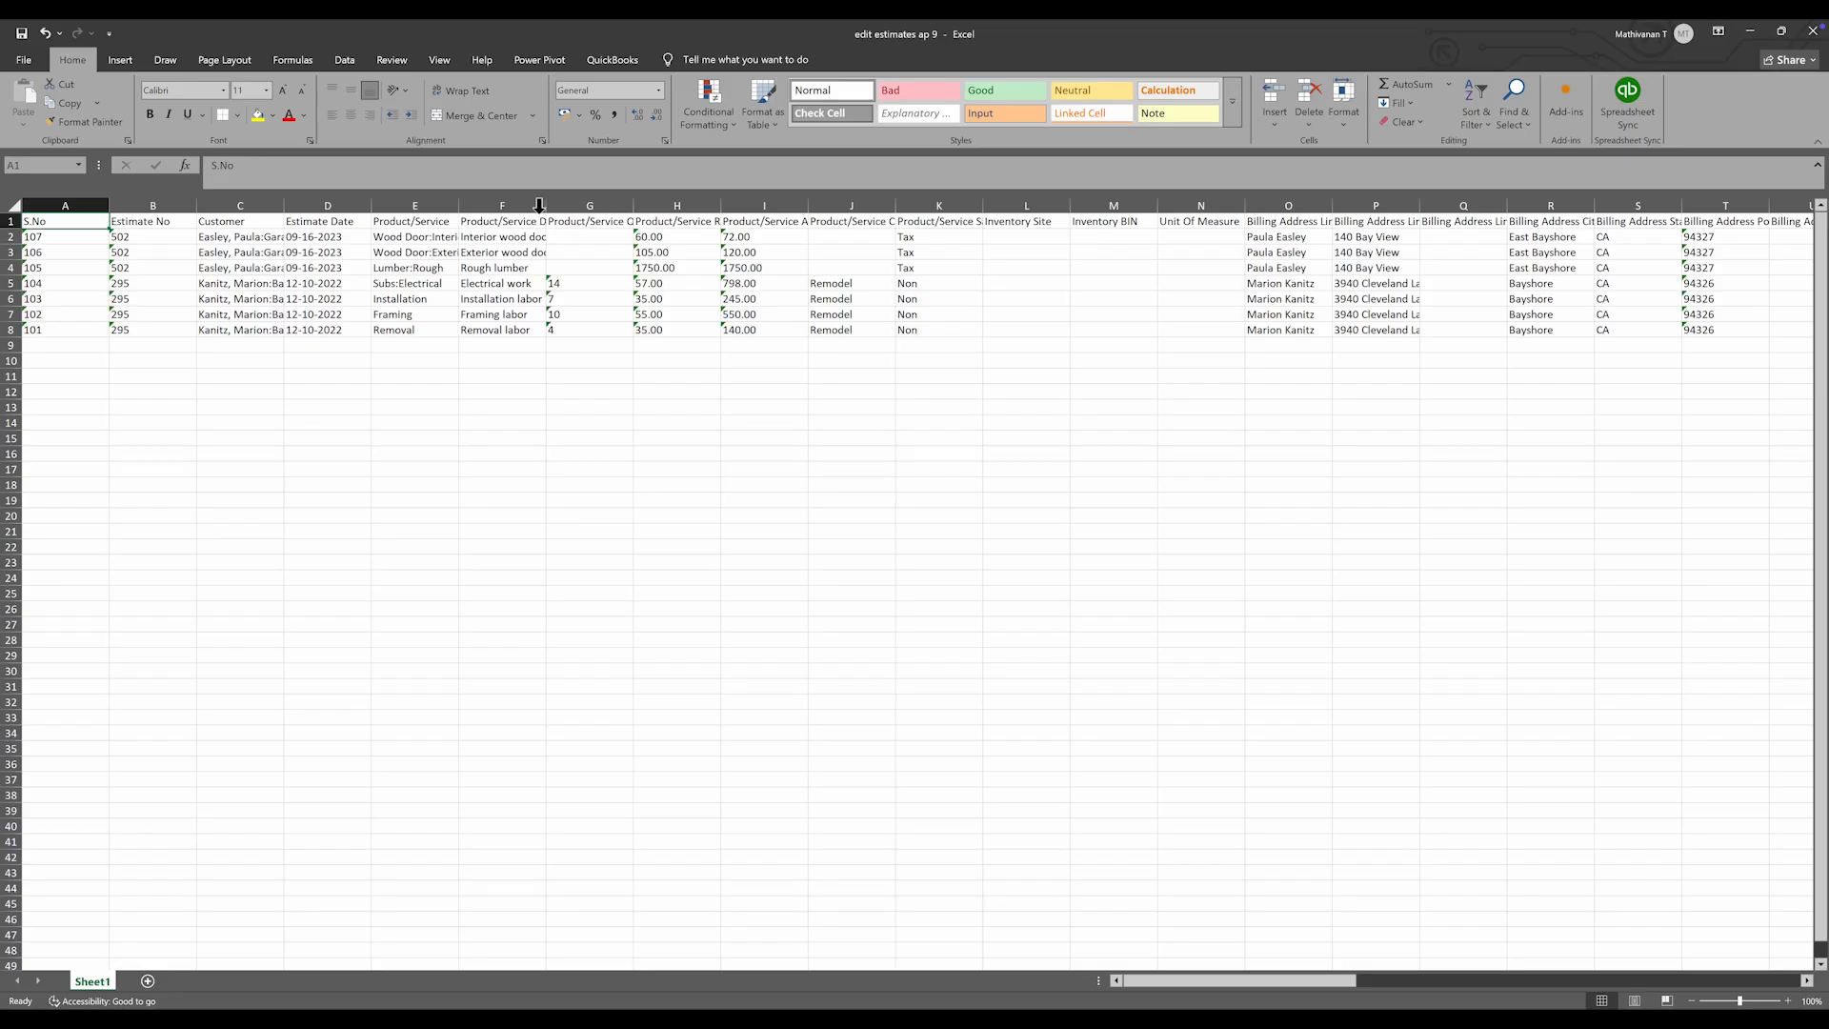
- Autofit columns E and G and set Electrical work to quantity 5, rate 60, amount 300
double_click(465, 208)
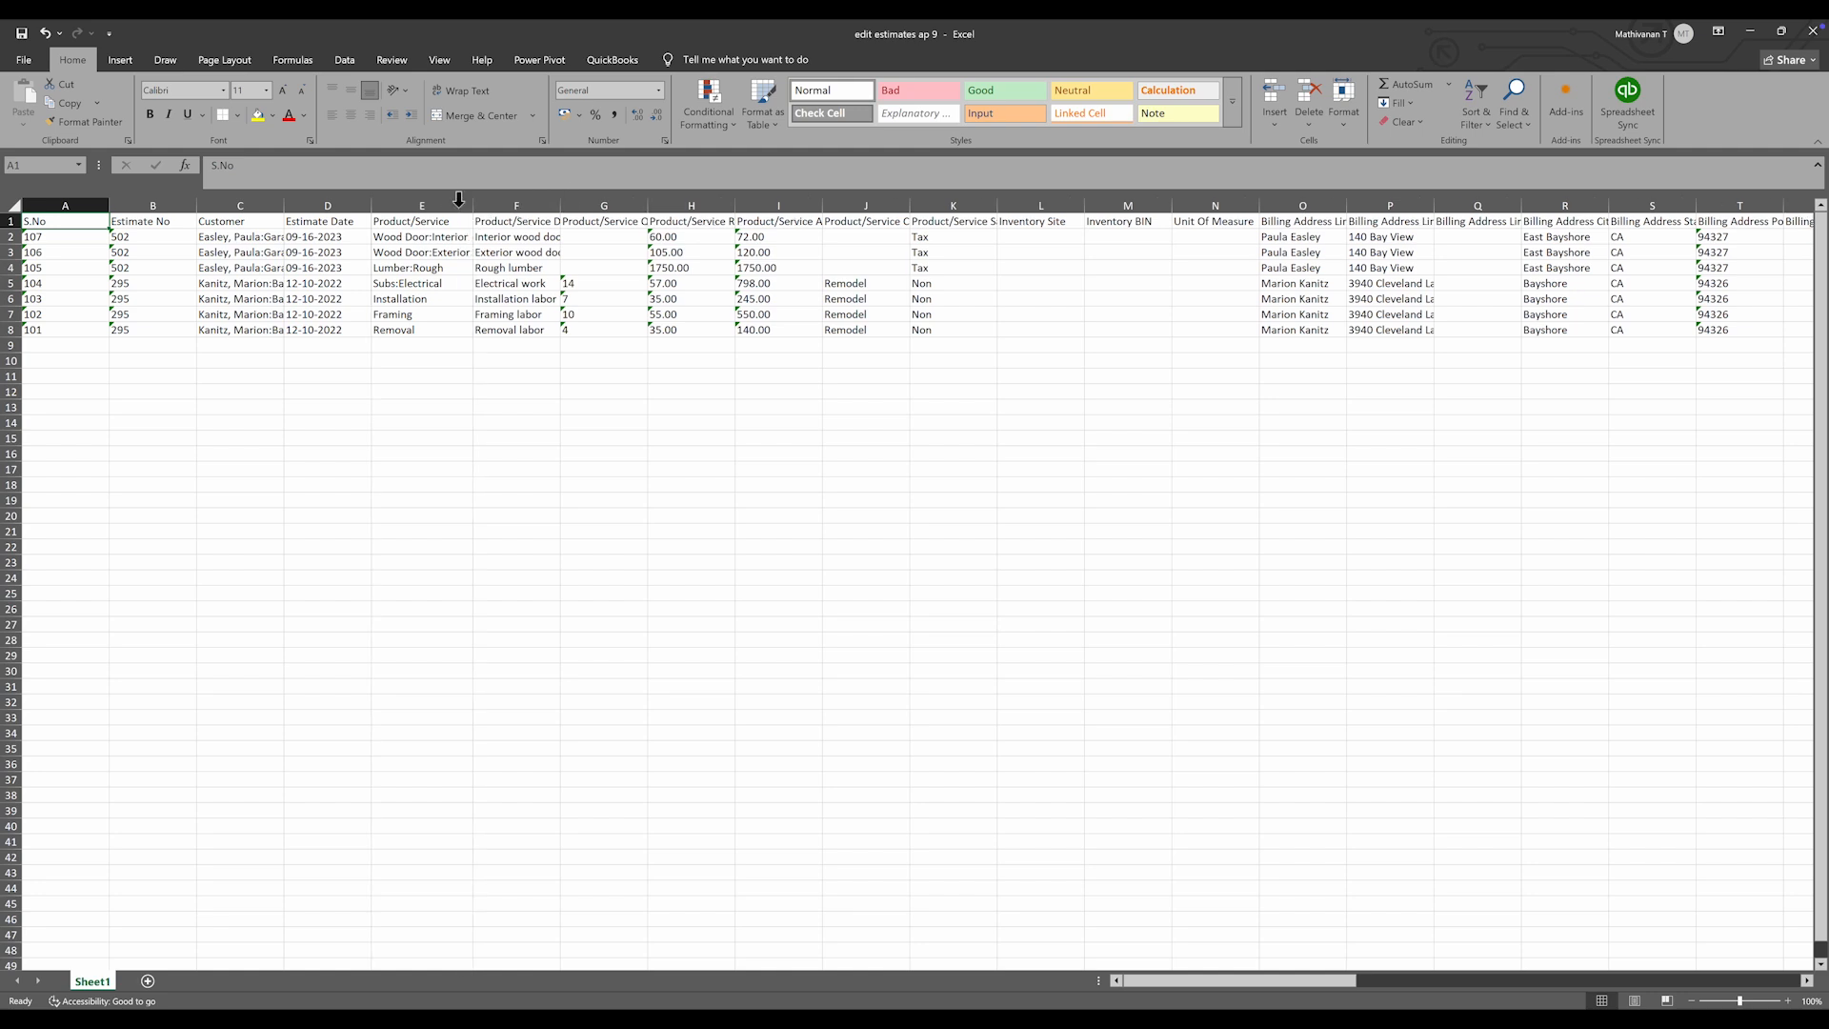
double_click(649, 202)
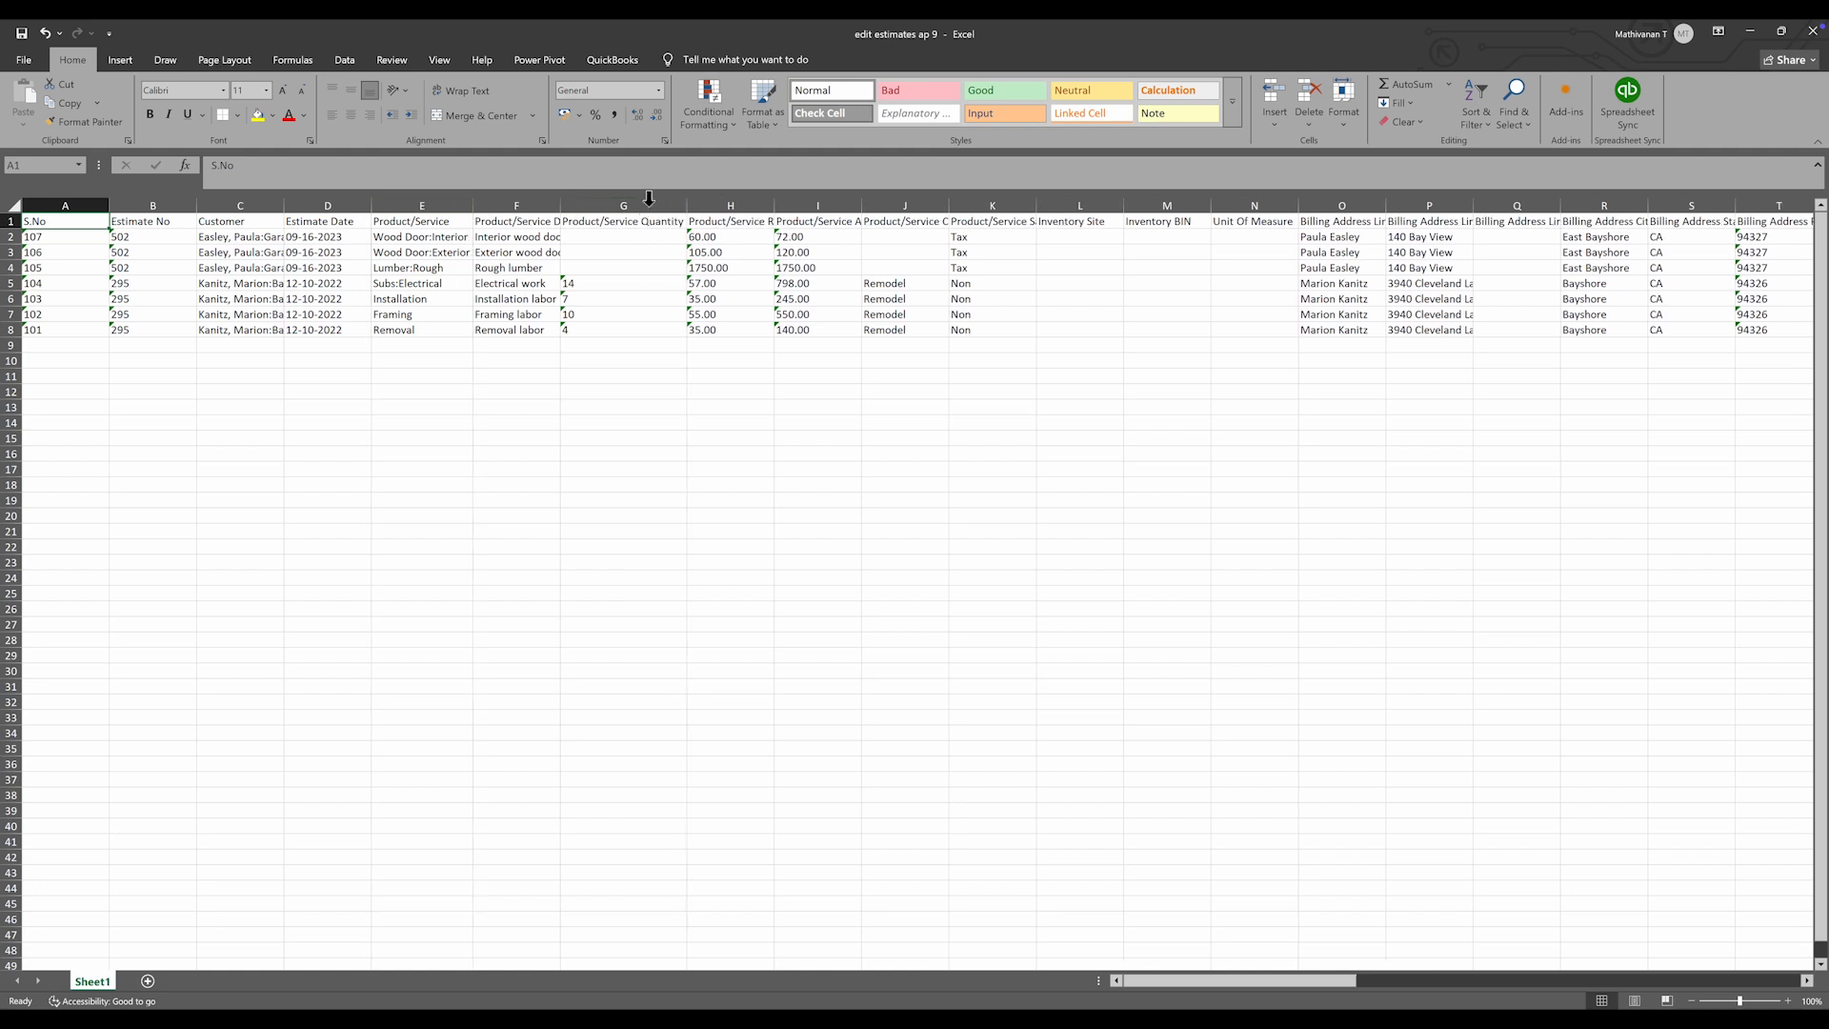
left_click(657, 286)
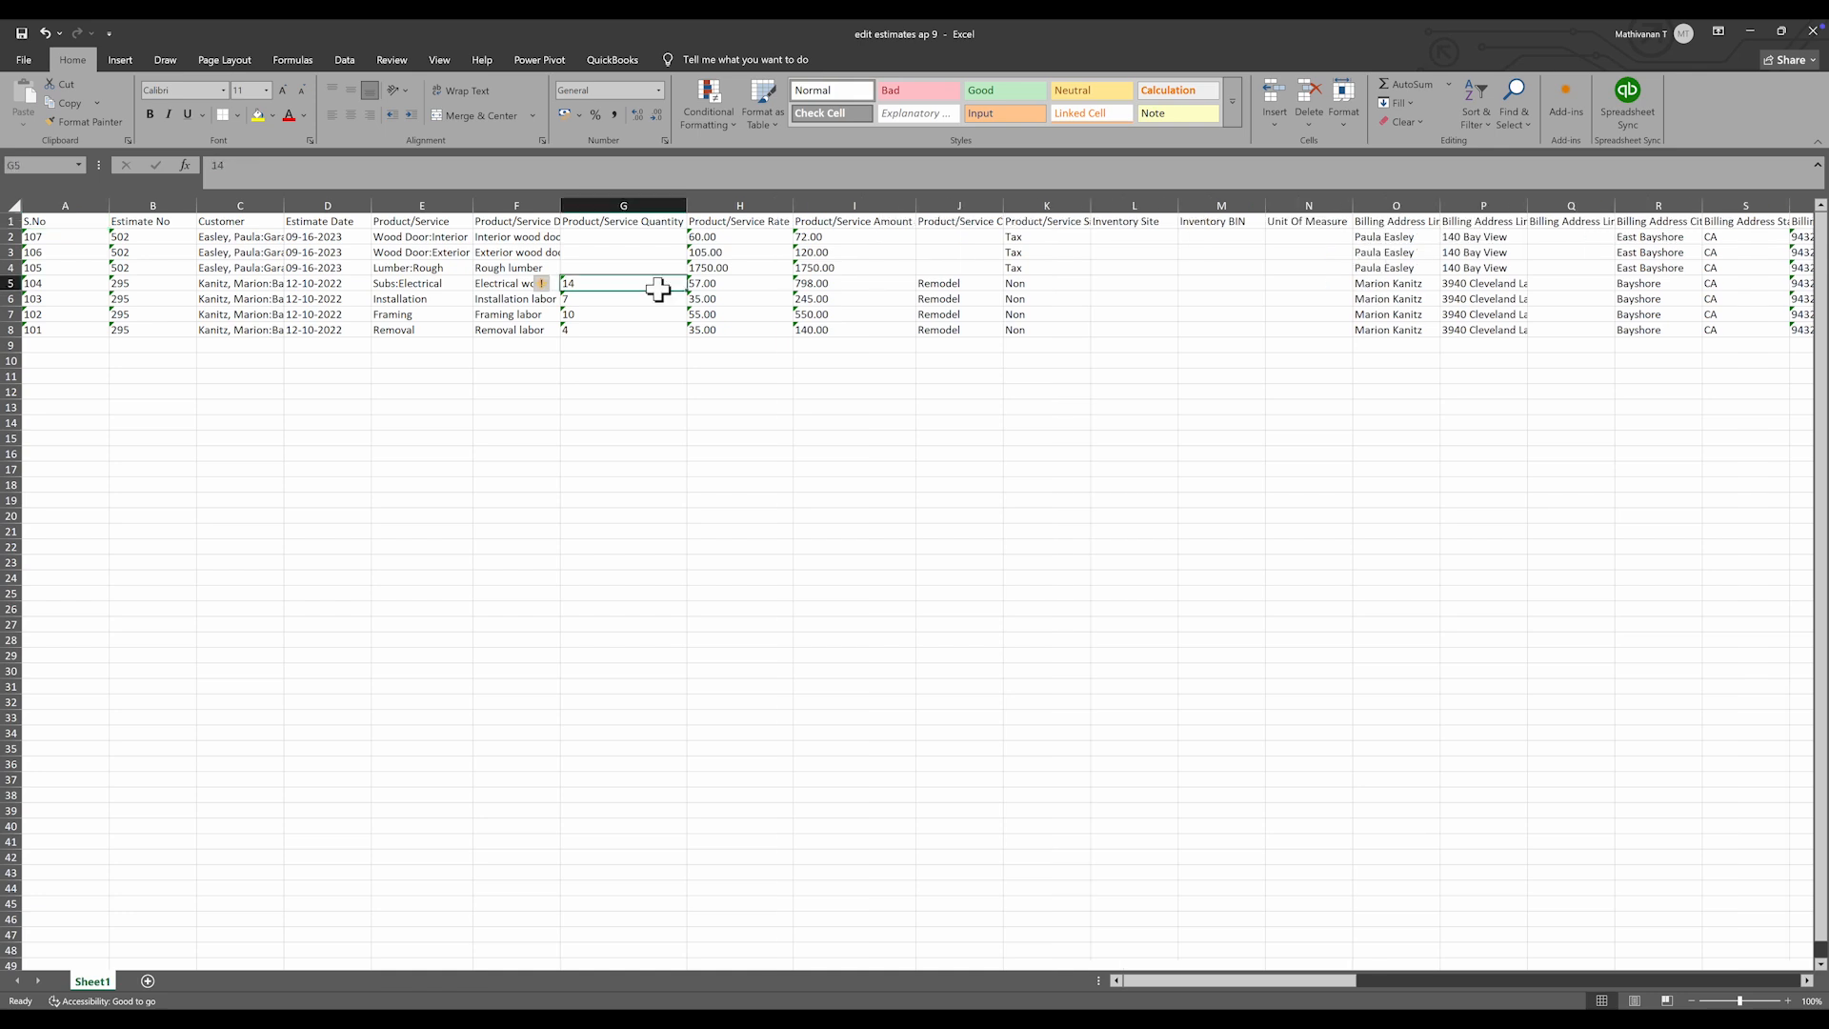
type("5")
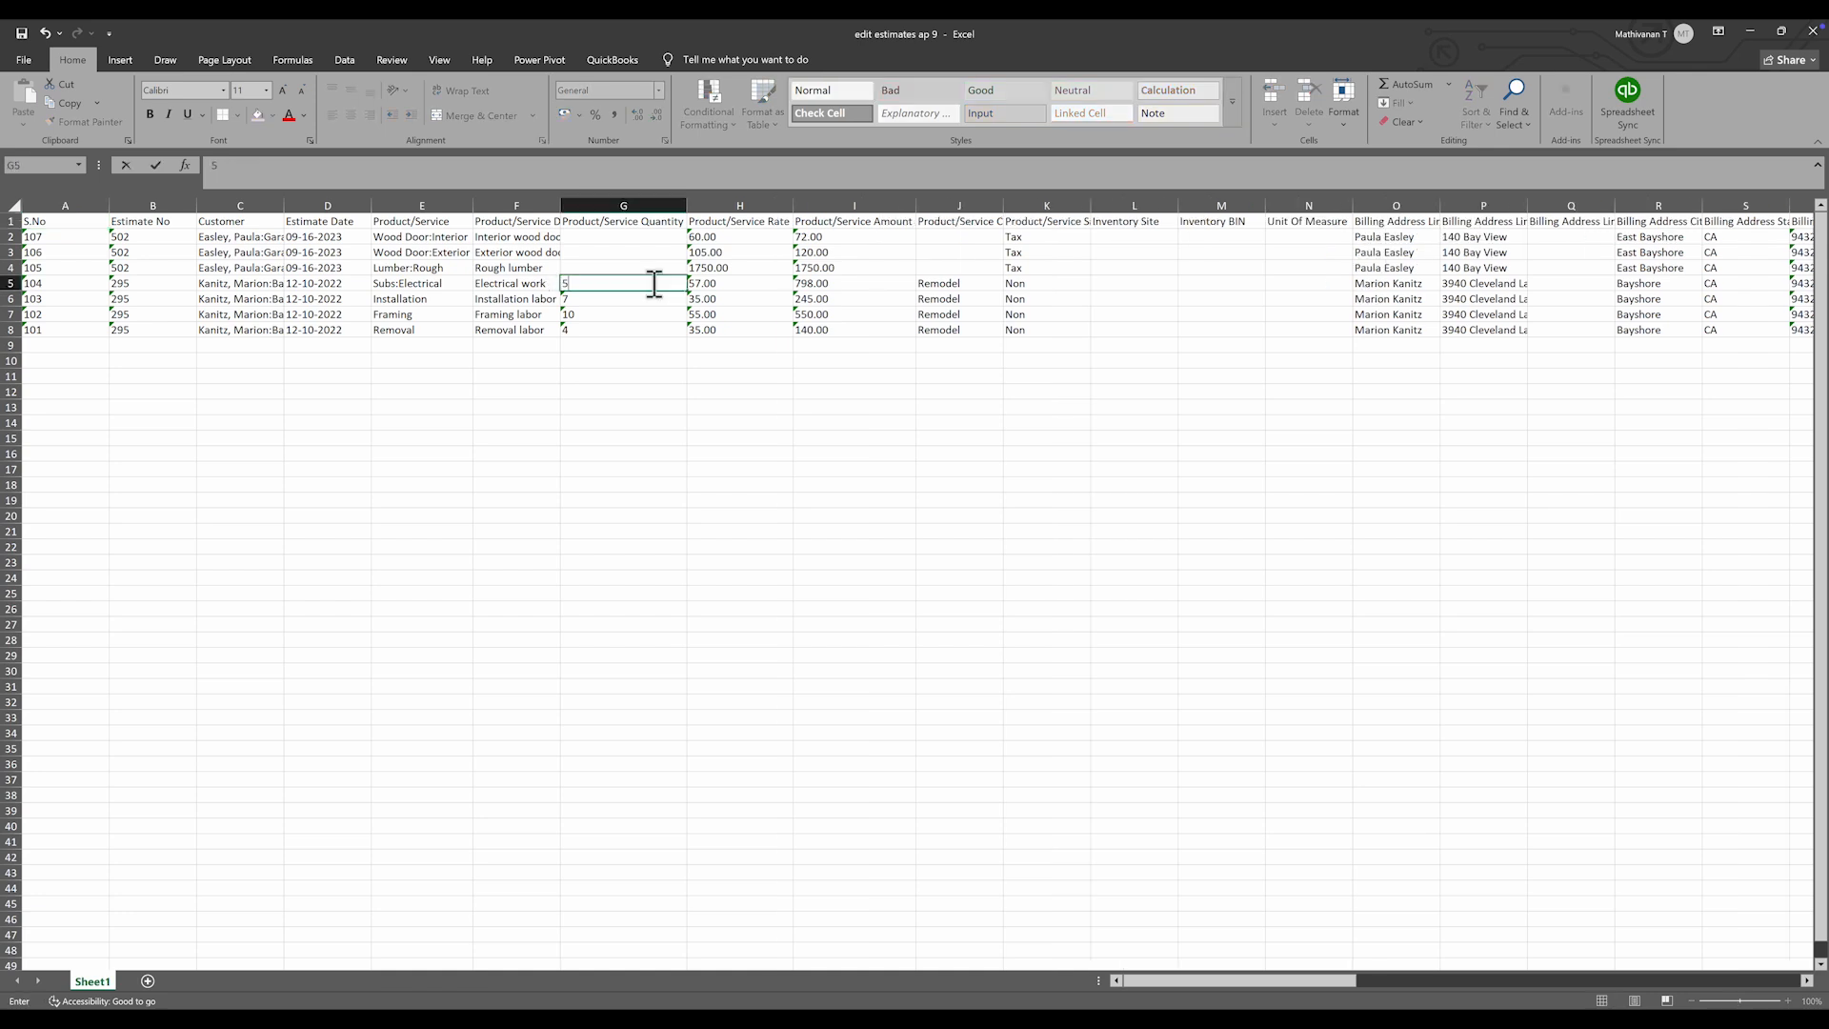
left_click(734, 286)
type("60")
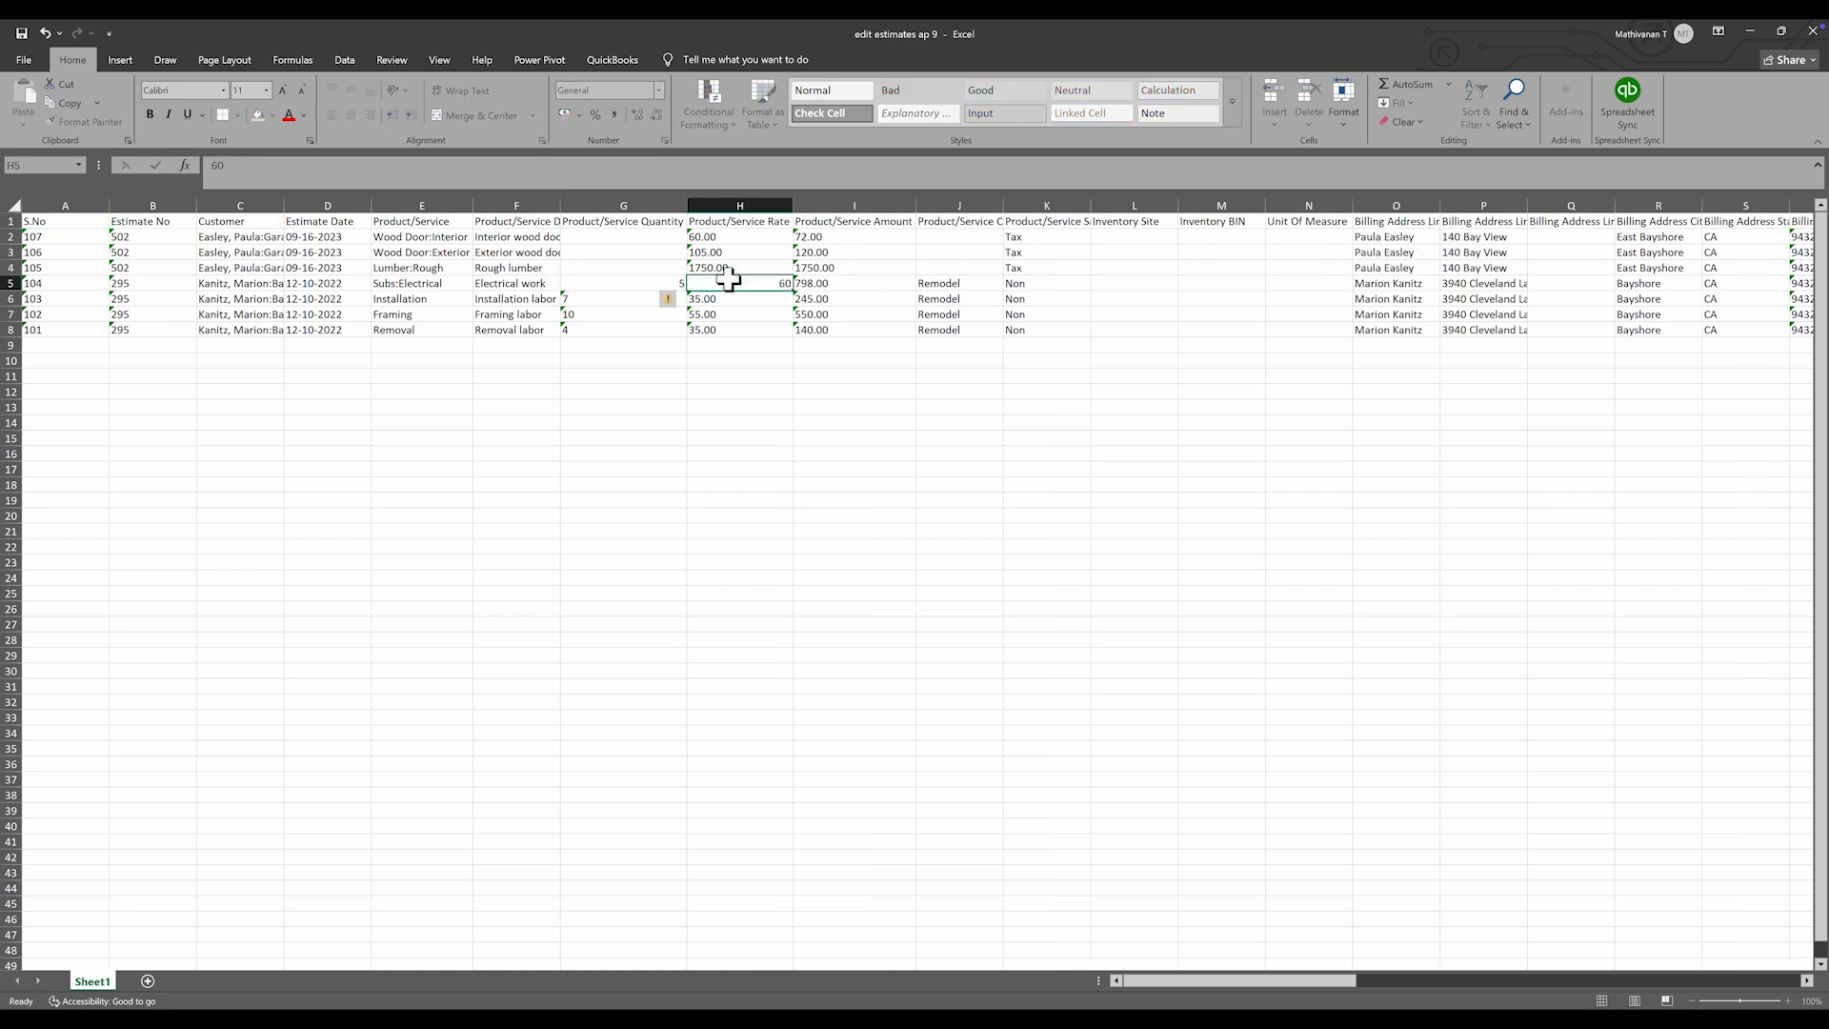
key("Return")
left_click(825, 283)
type("300")
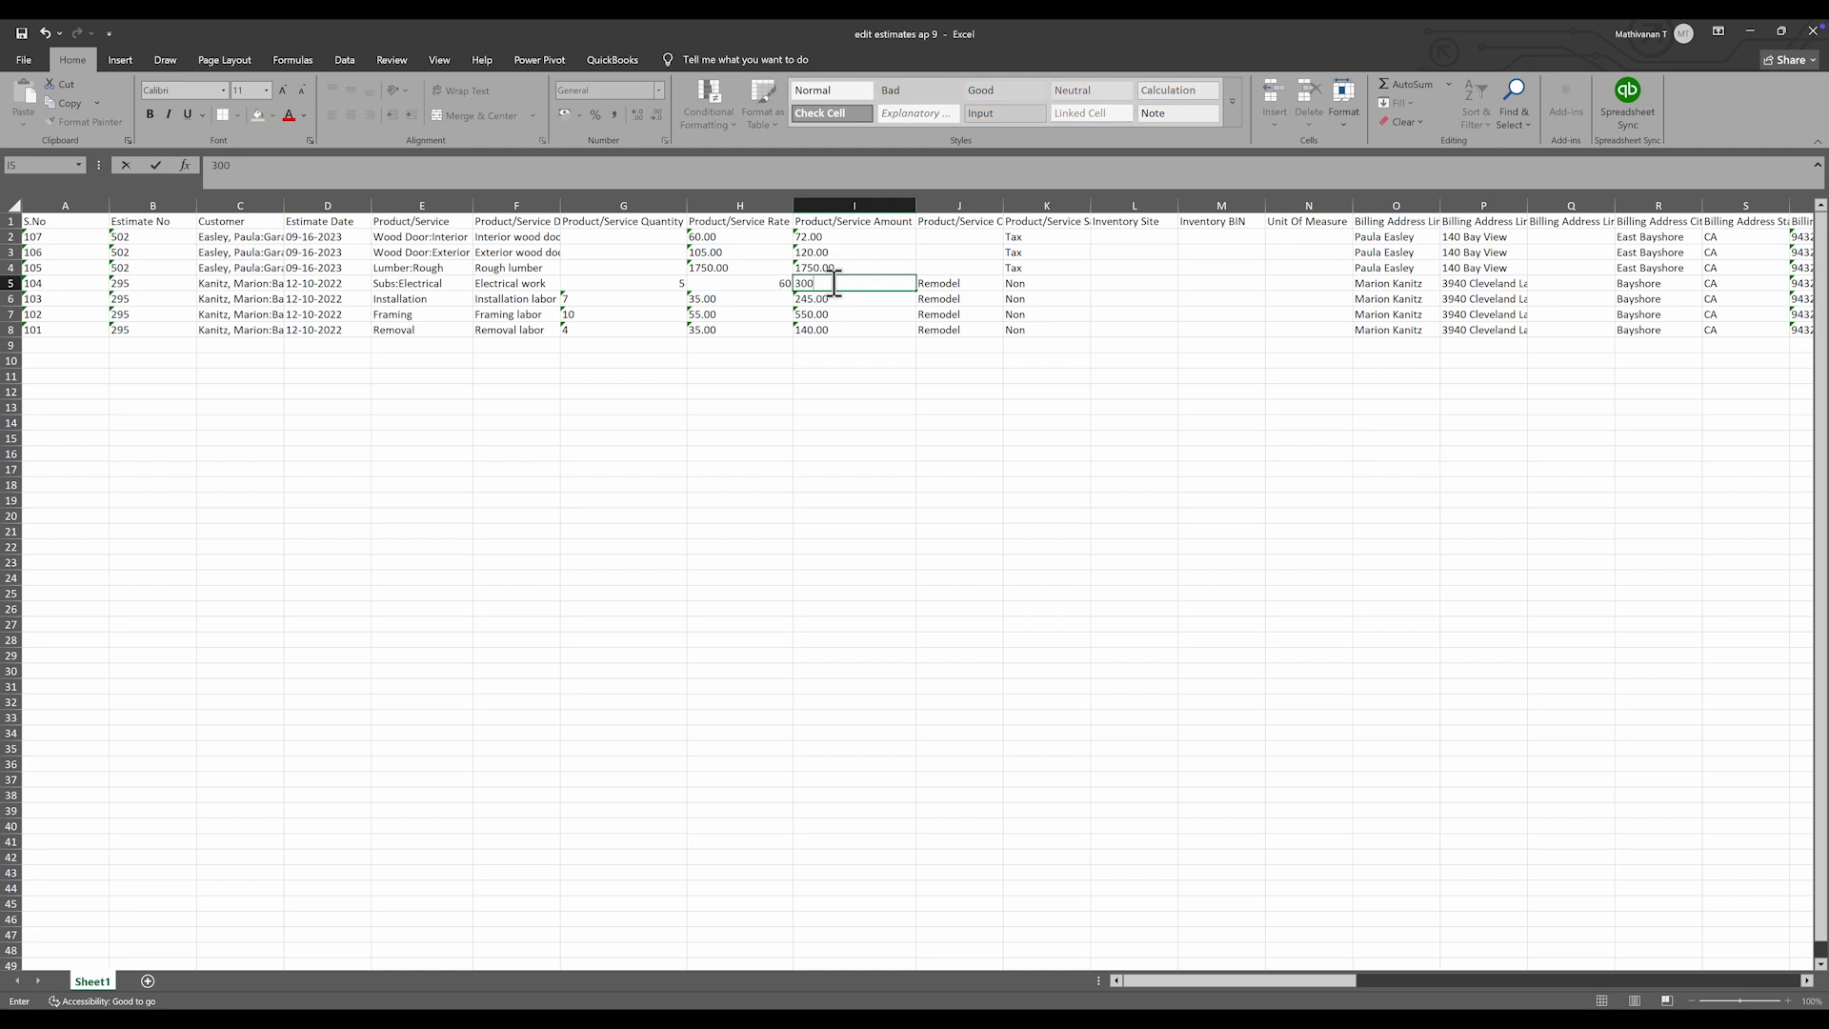
key("Return")
- Set Installation labor to quantity 8 and amount 280, then return to SaaSAnt
left_click(617, 302)
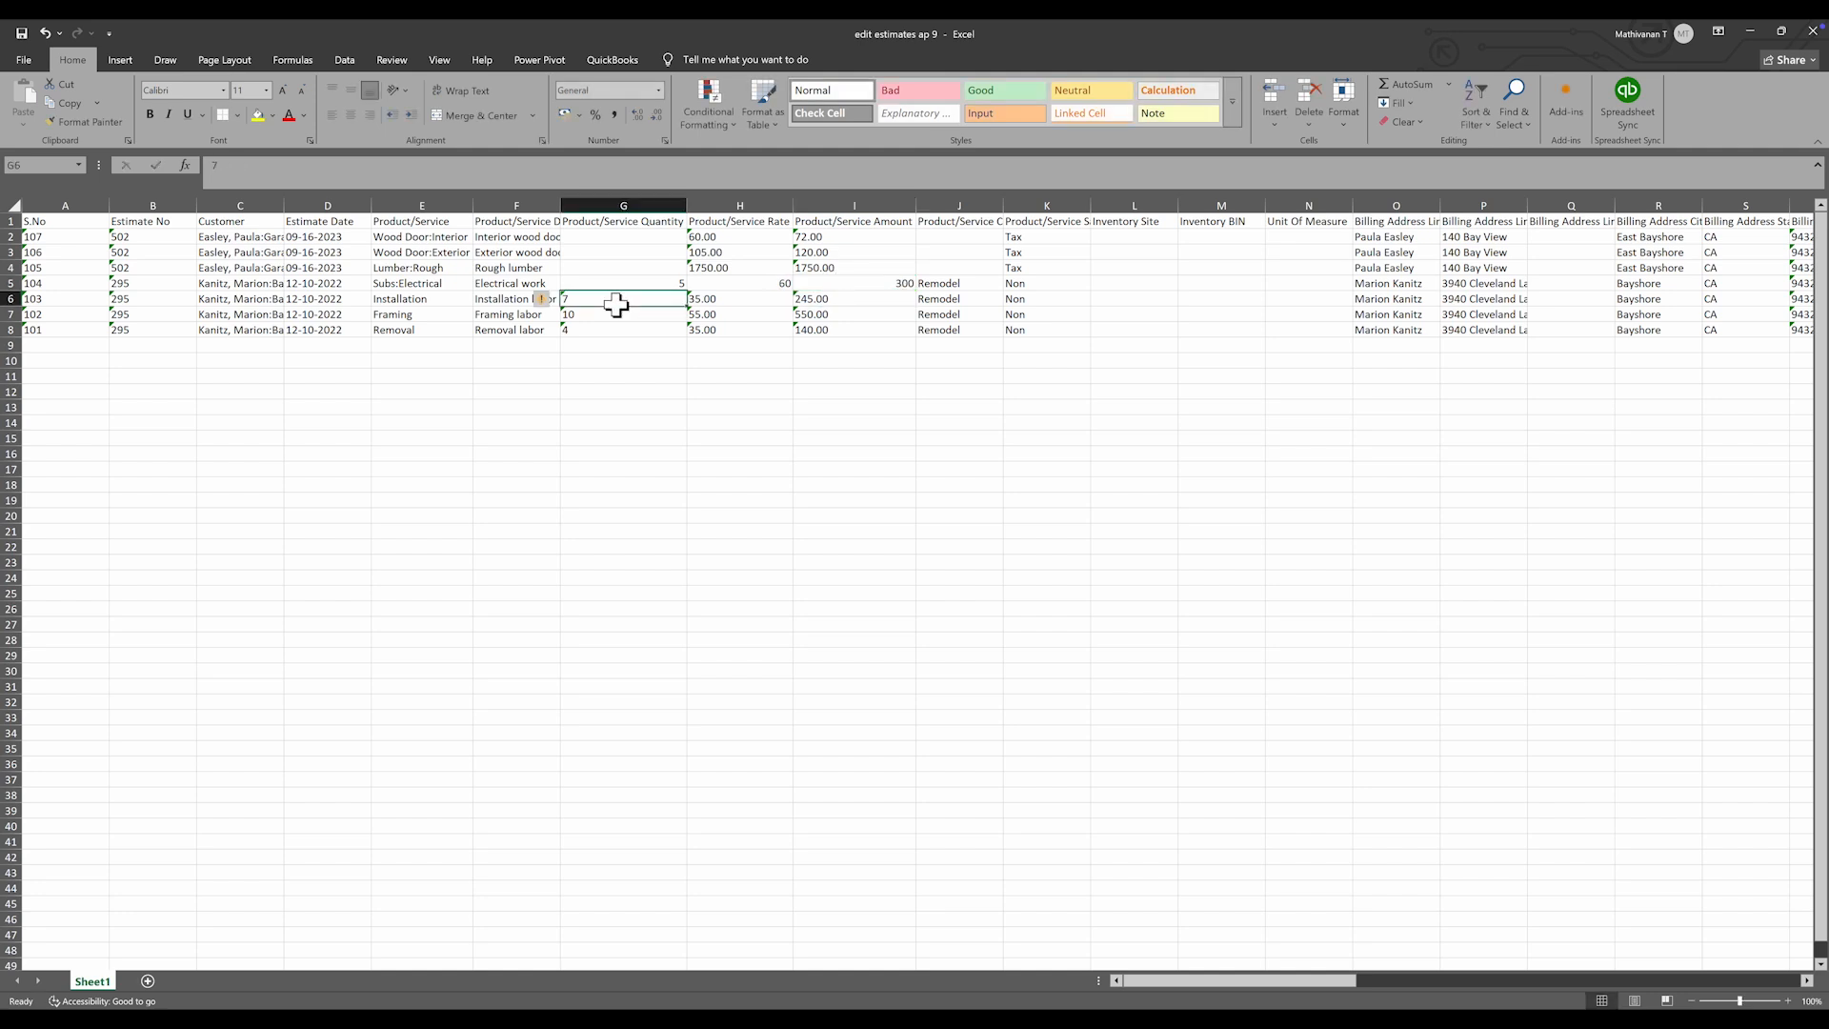
type("8")
left_click(747, 301)
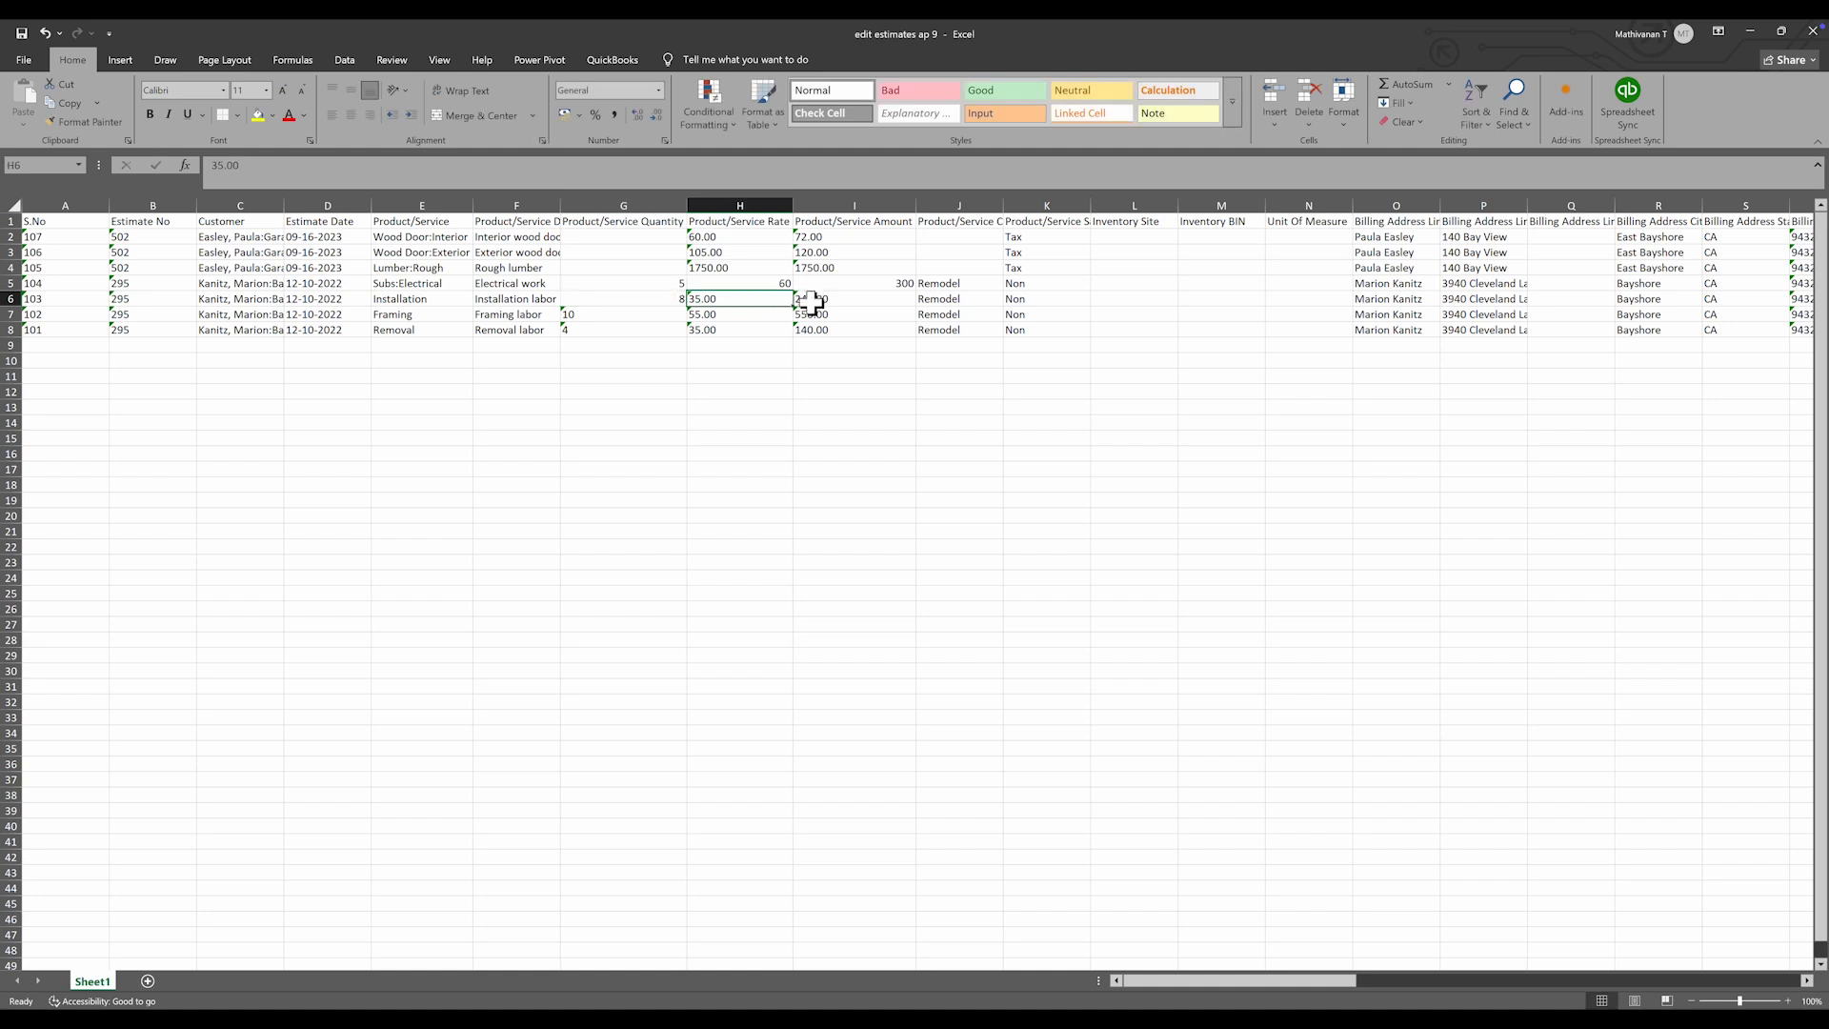
left_click(819, 302)
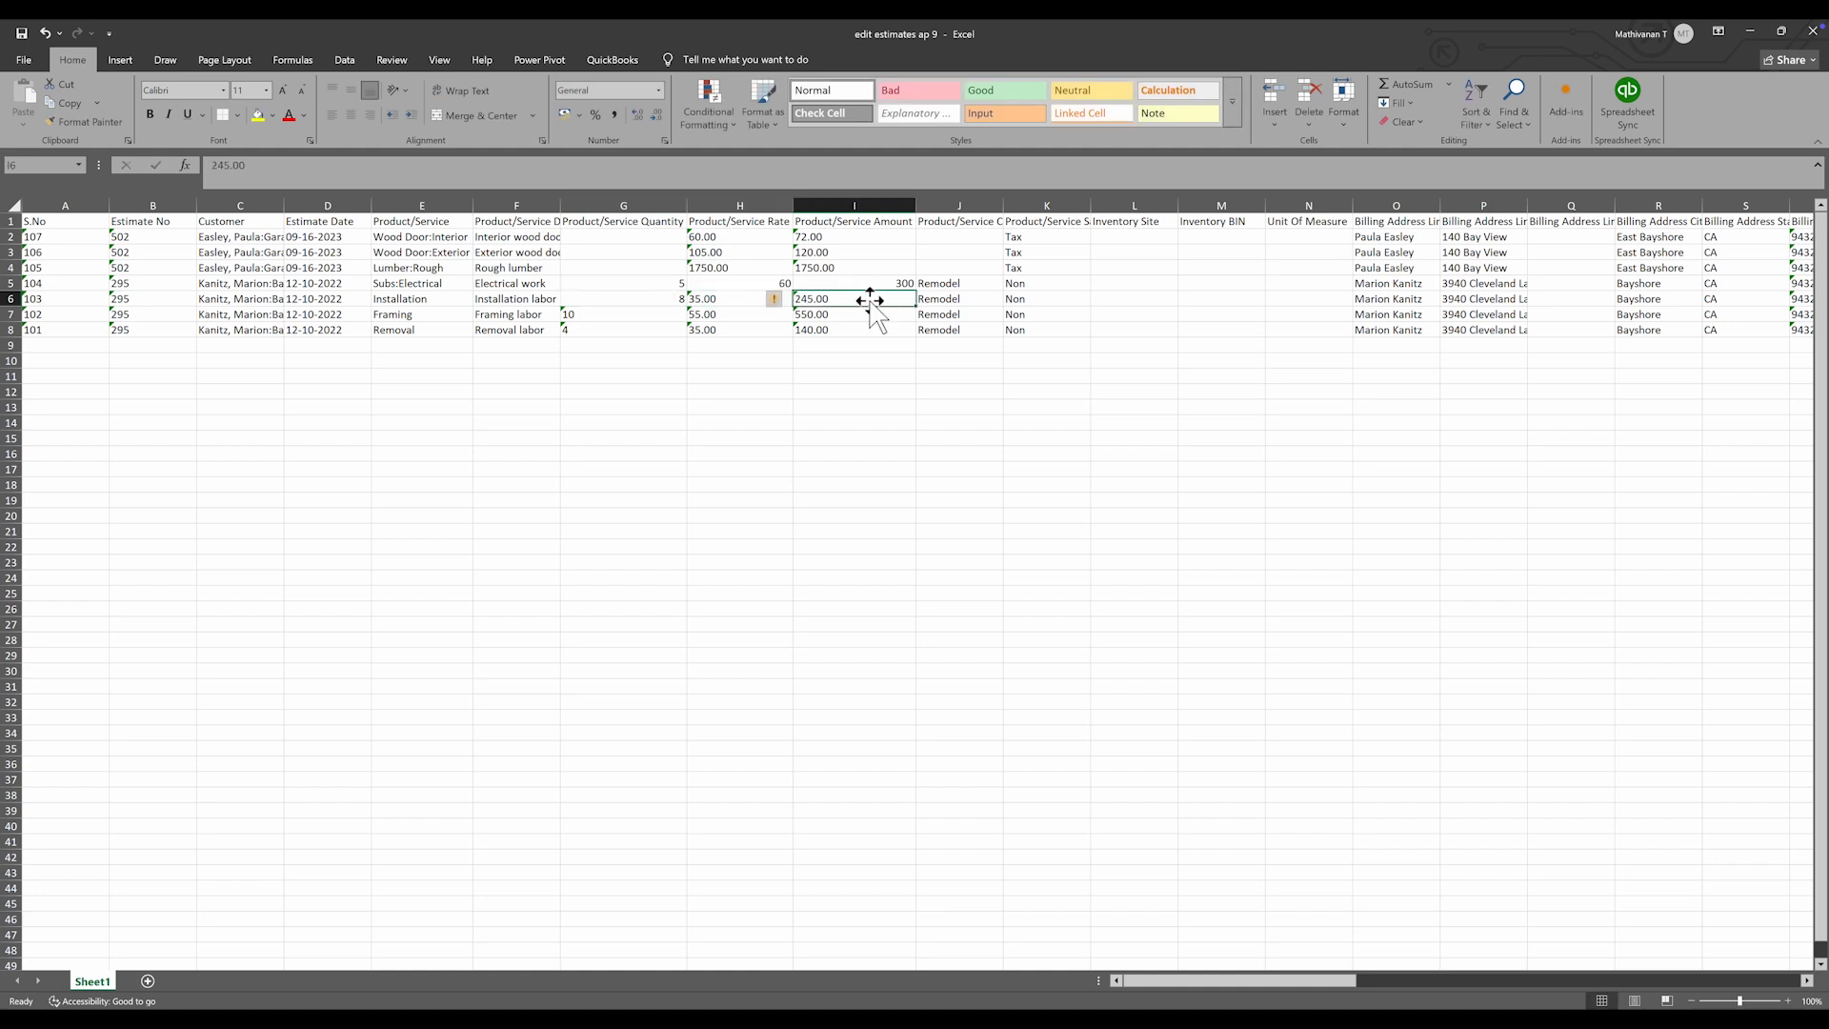
type("280")
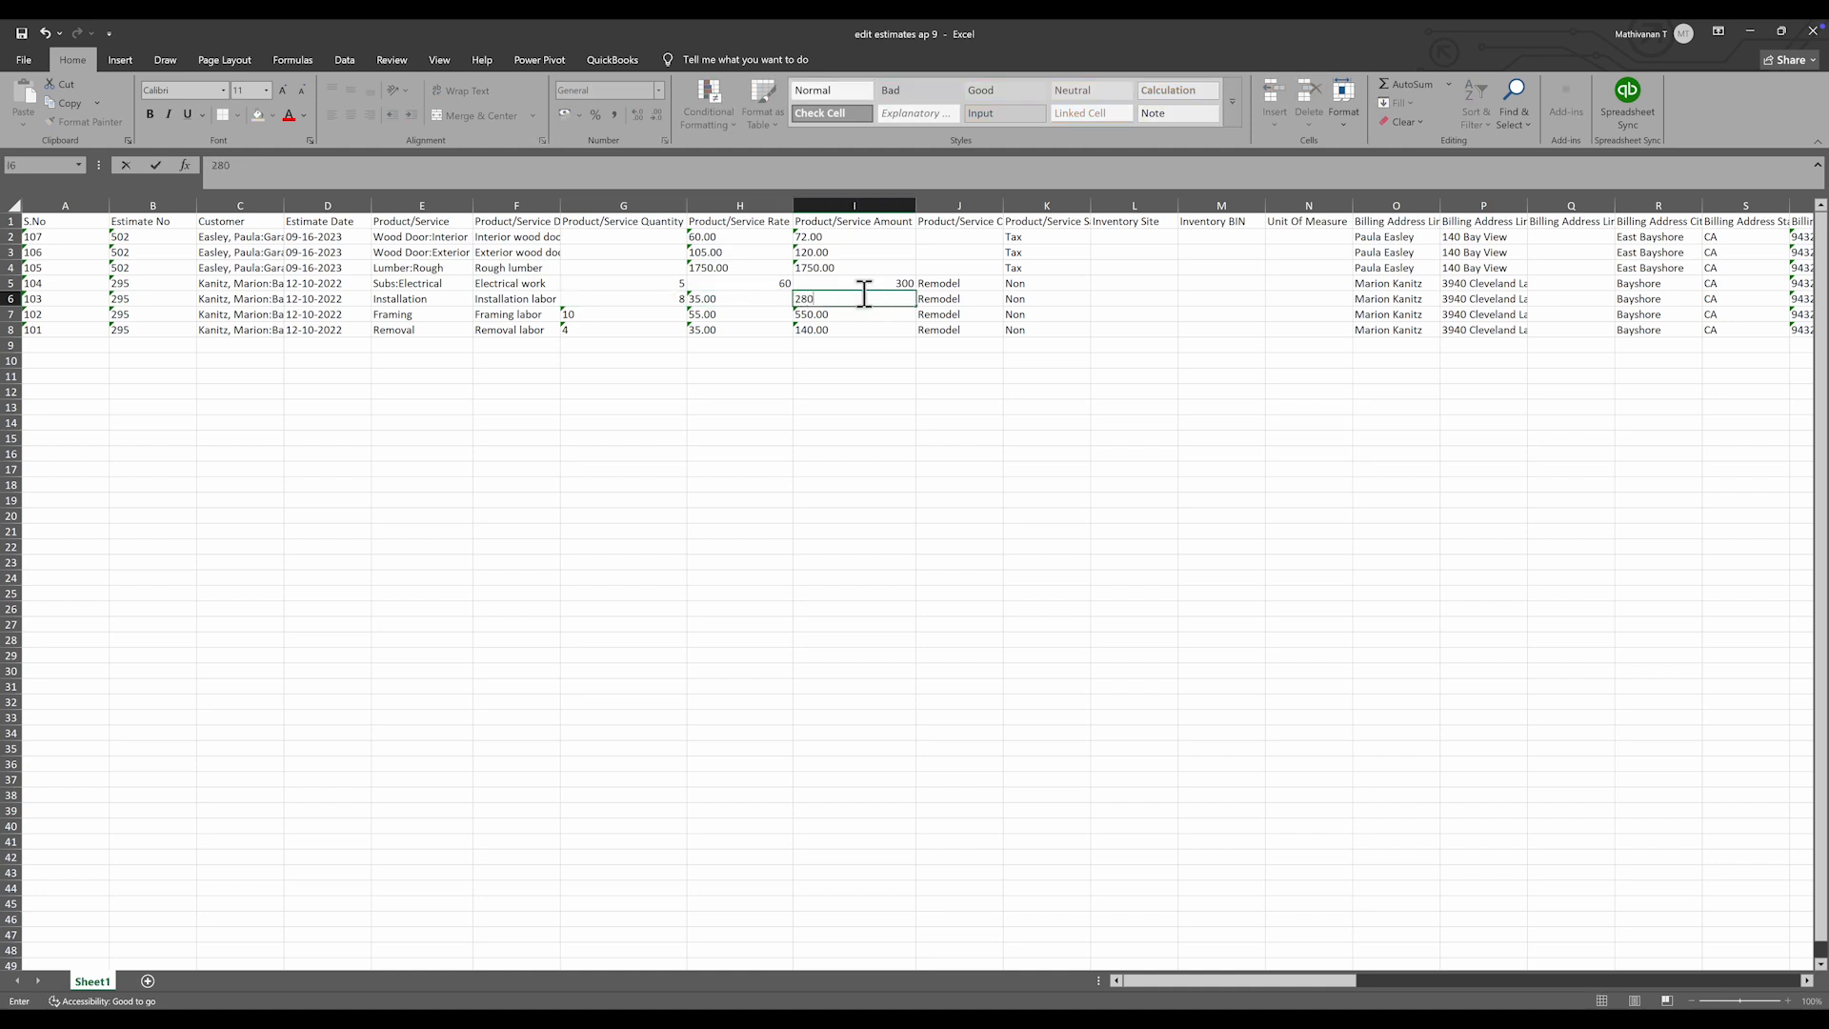
key("Return")
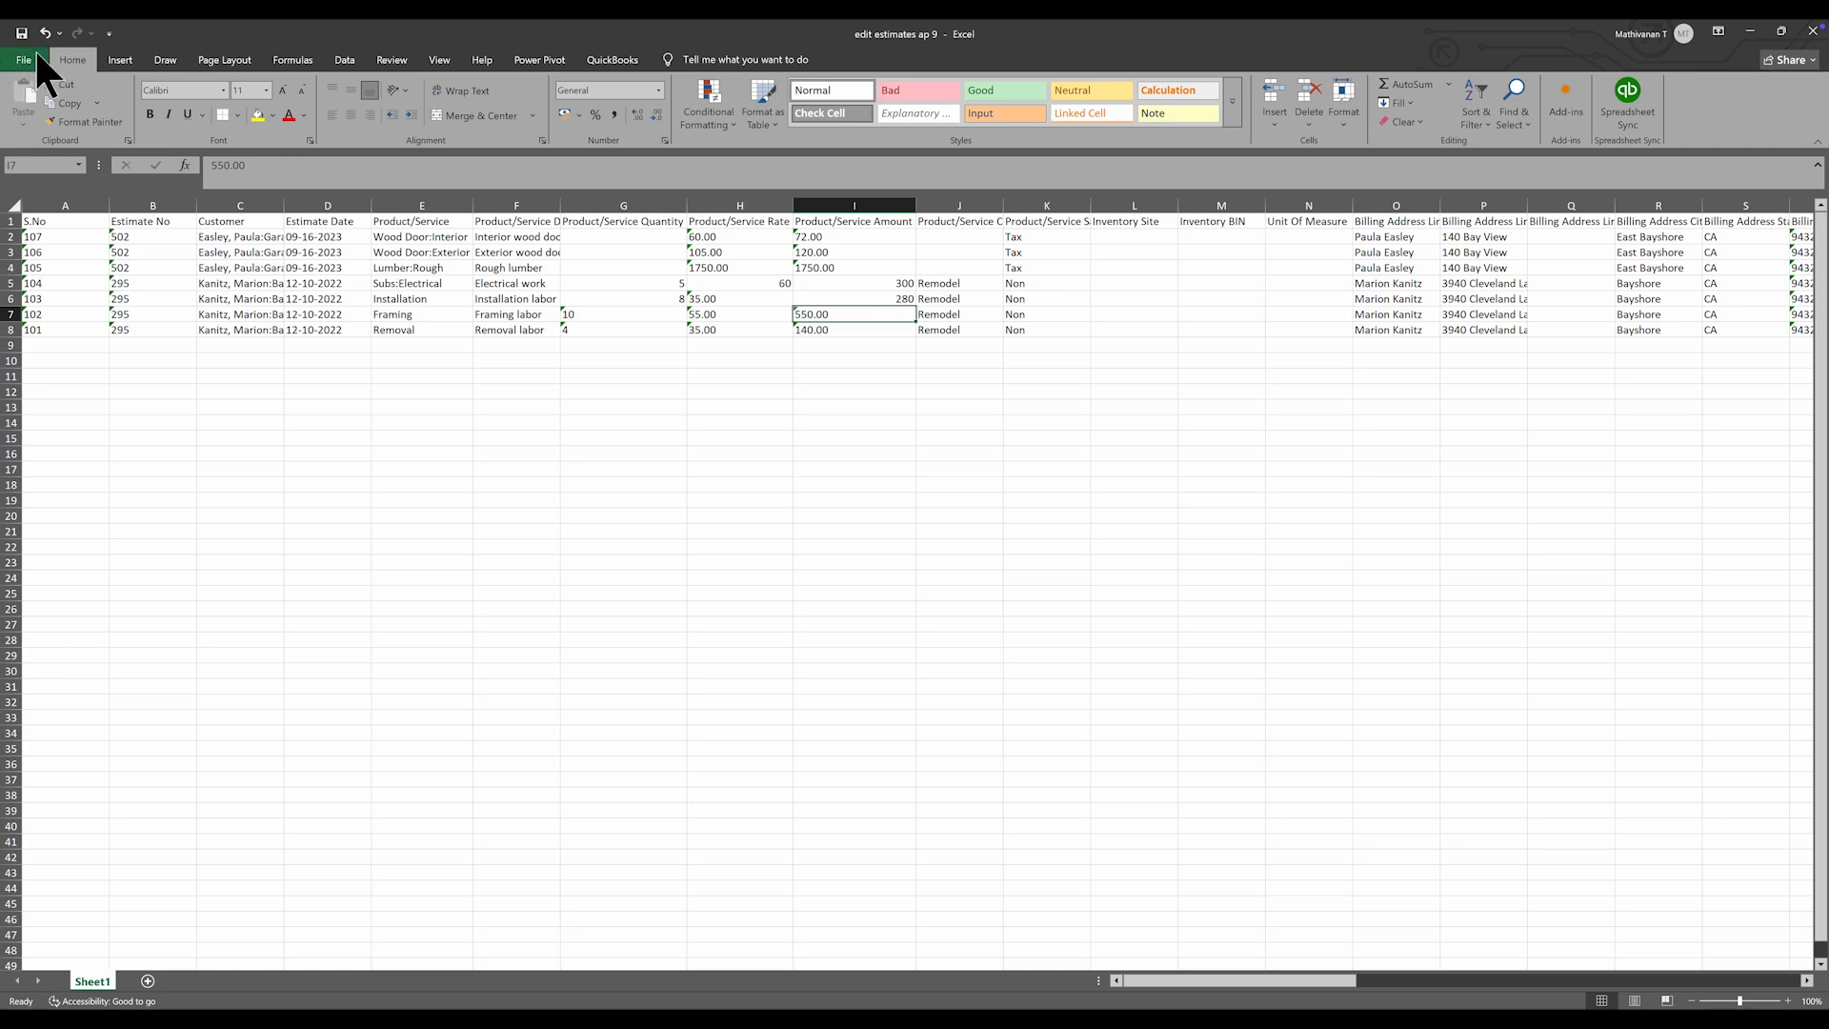
key("alt+Tab")
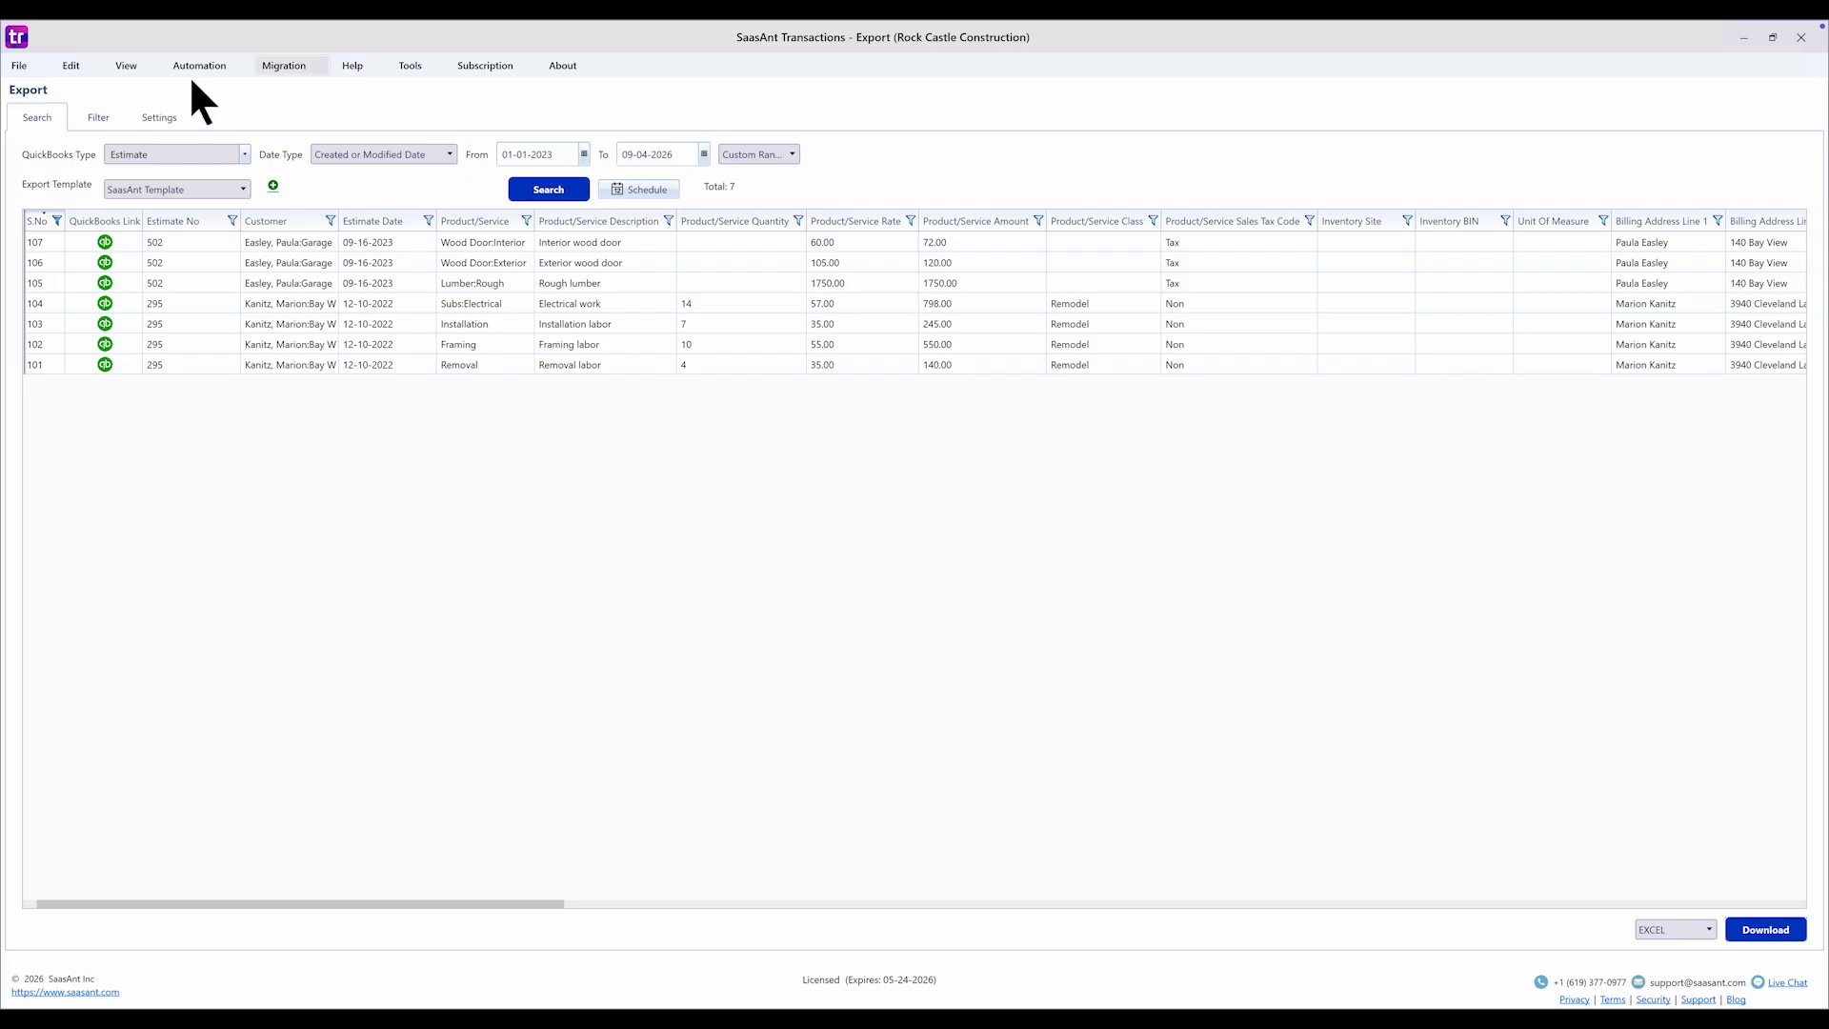
- Start a new import from the Home page with Estimate as the transaction type
left_click(20, 65)
left_click(86, 93)
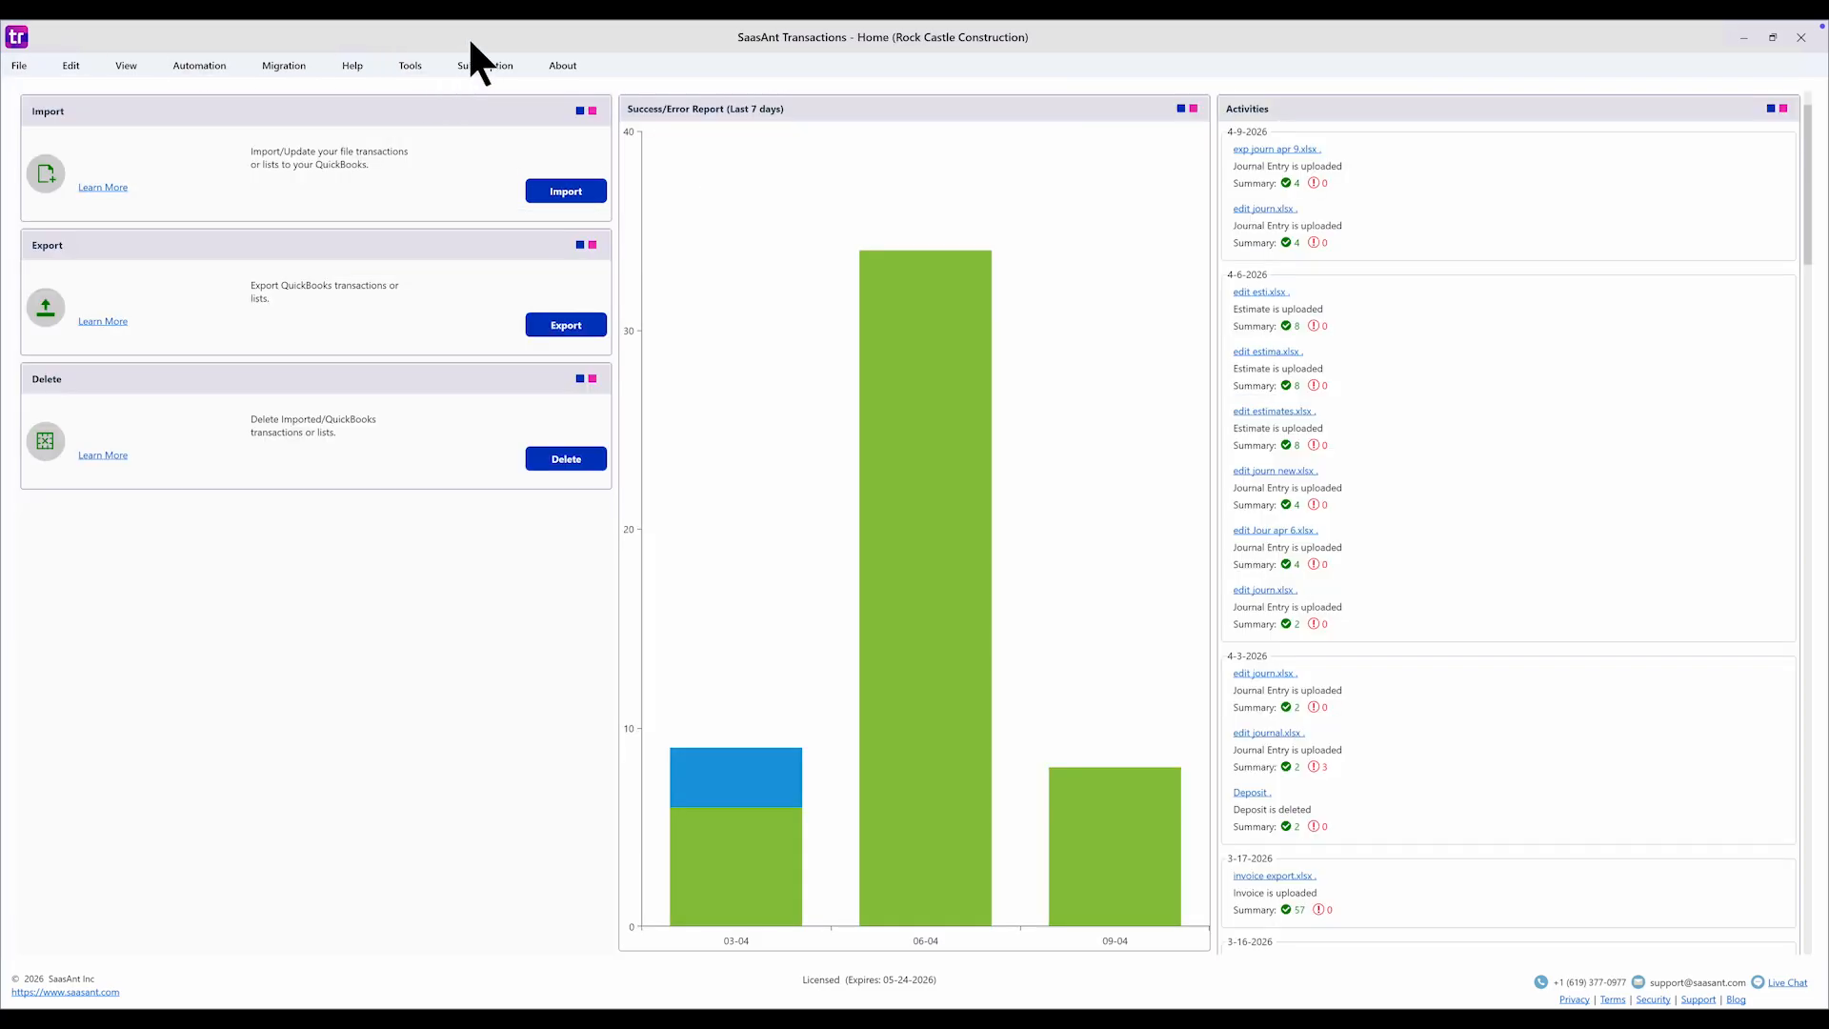
left_click(555, 194)
left_click(384, 179)
scroll(391, 278, "down", 3)
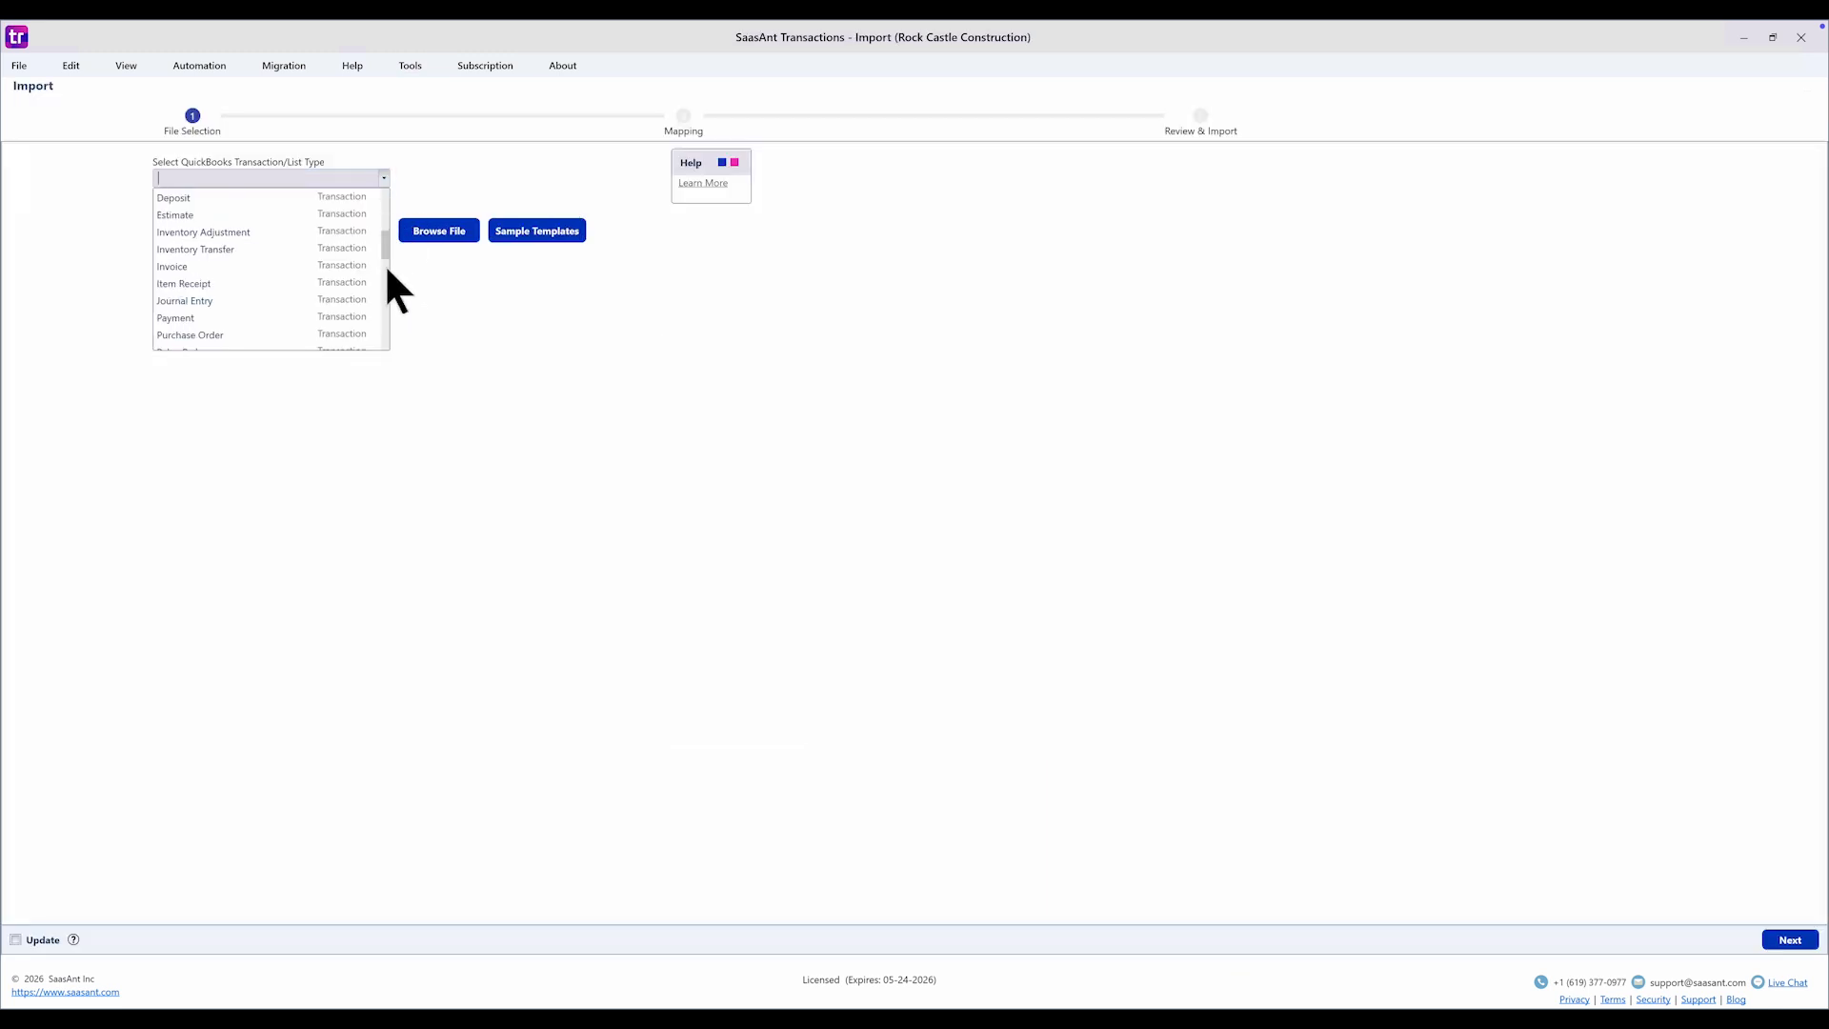
left_click(360, 215)
- Load the edited estimates workbook, apply Saasant Default Mapping, and turn on Update
left_click(439, 238)
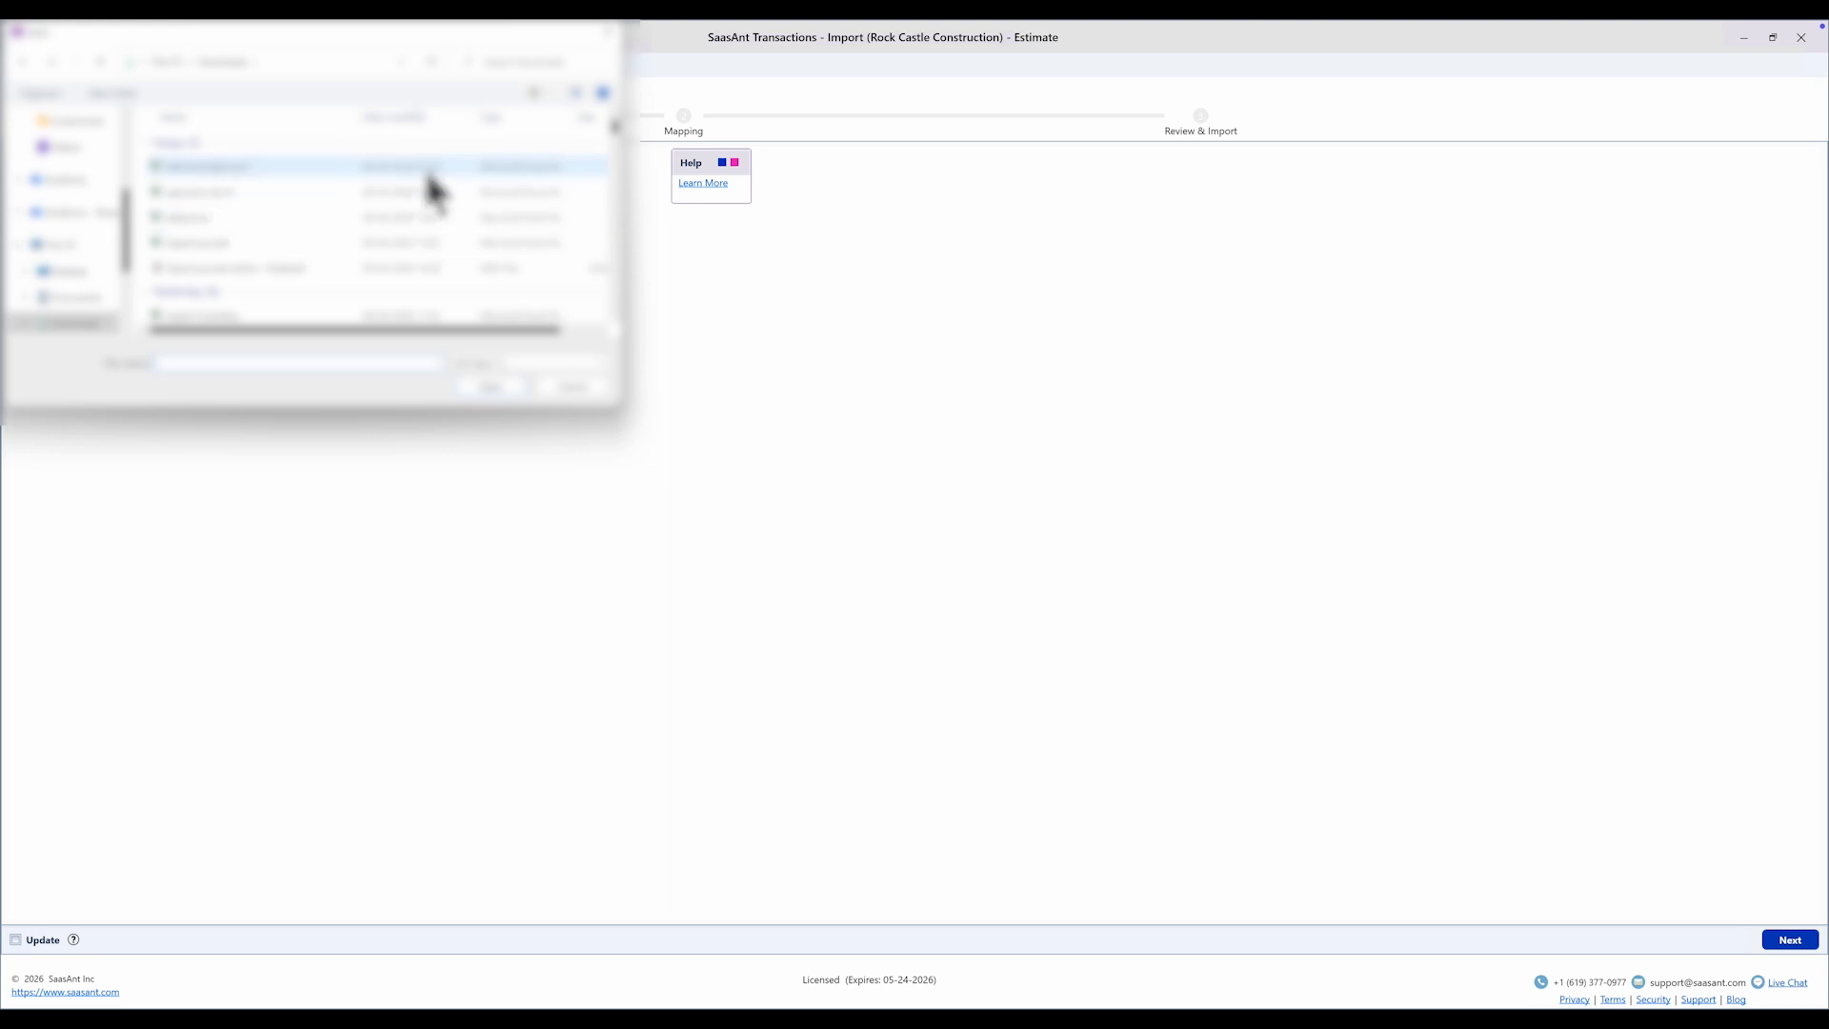
left_click(428, 171)
left_click(476, 387)
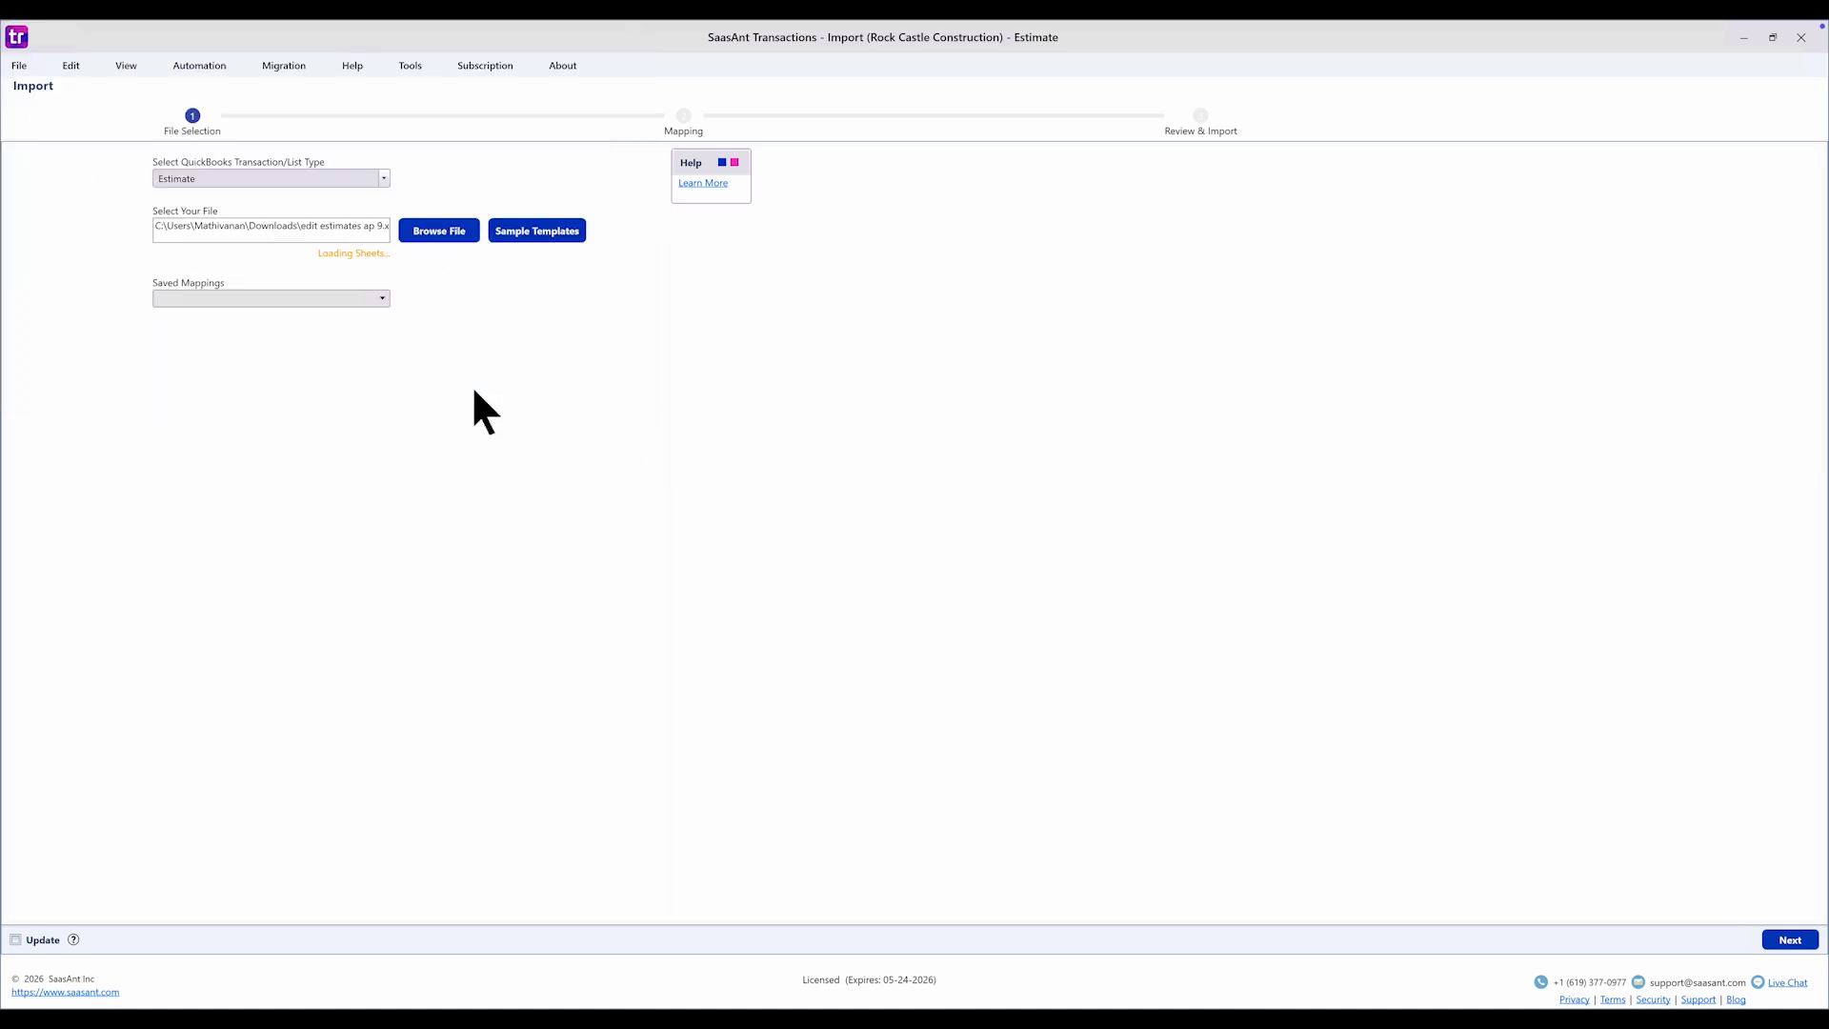
left_click(366, 284)
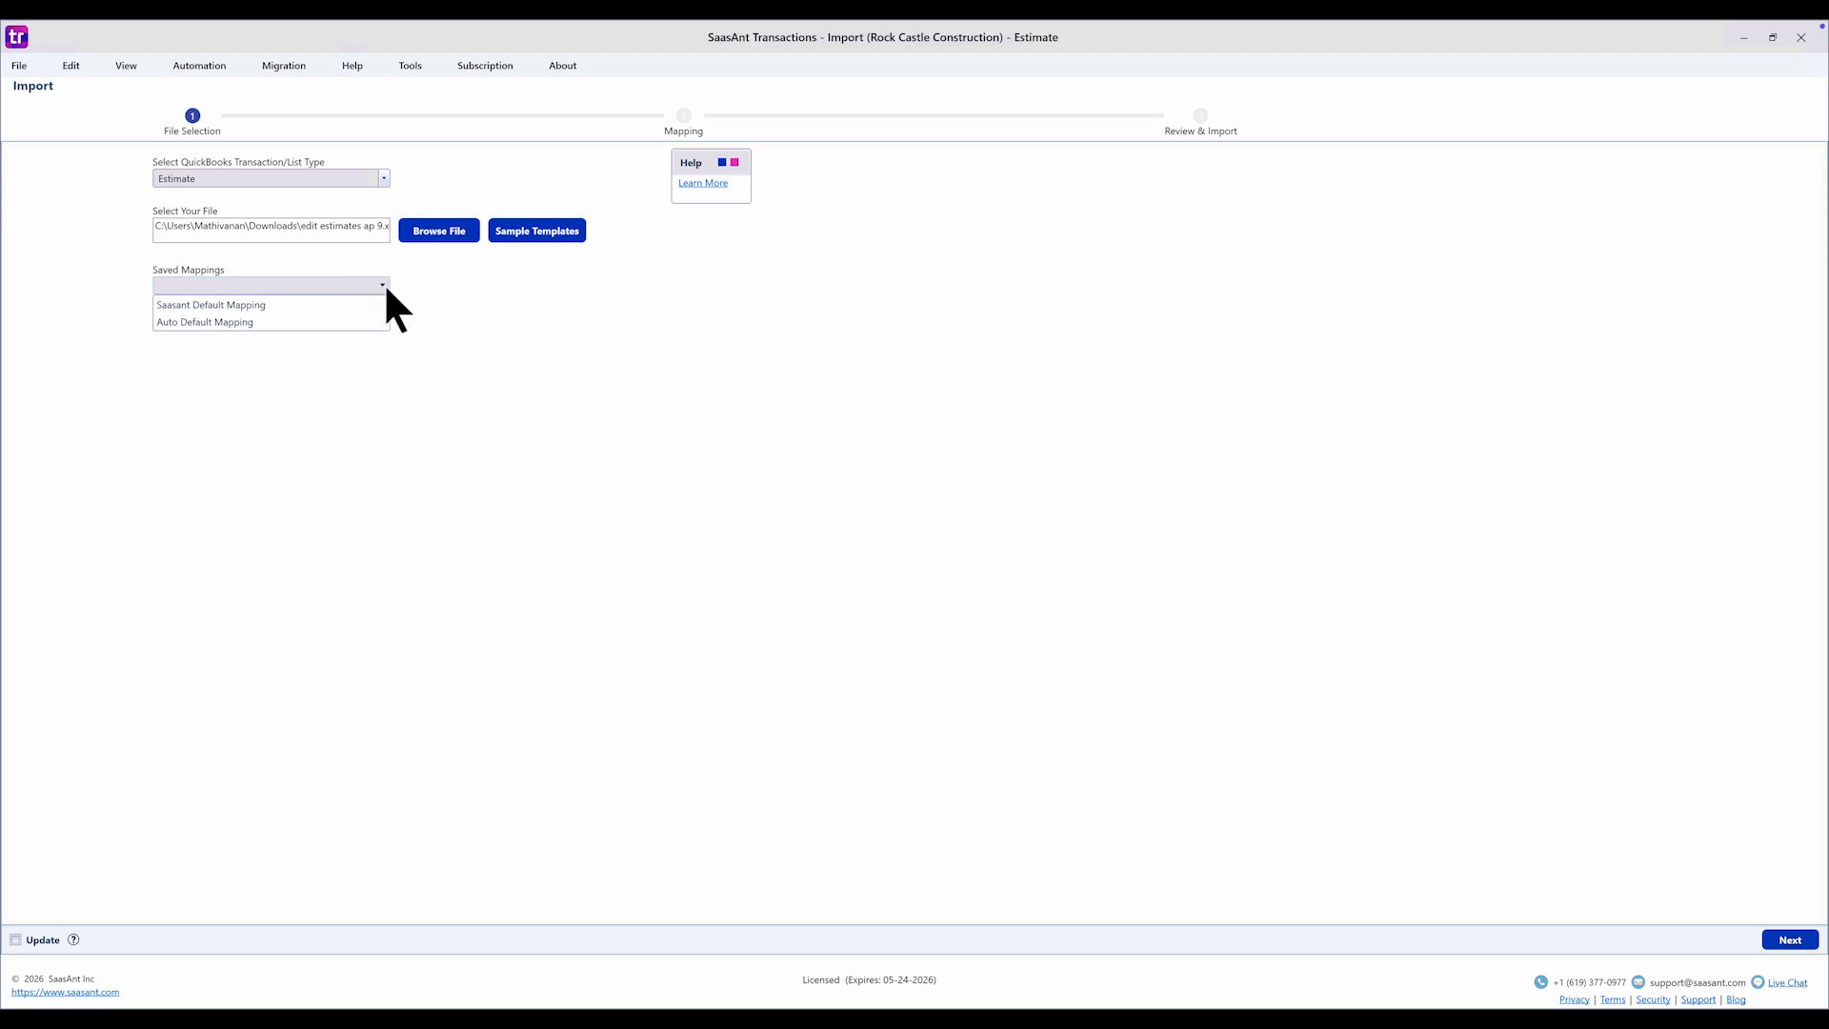
left_click(381, 299)
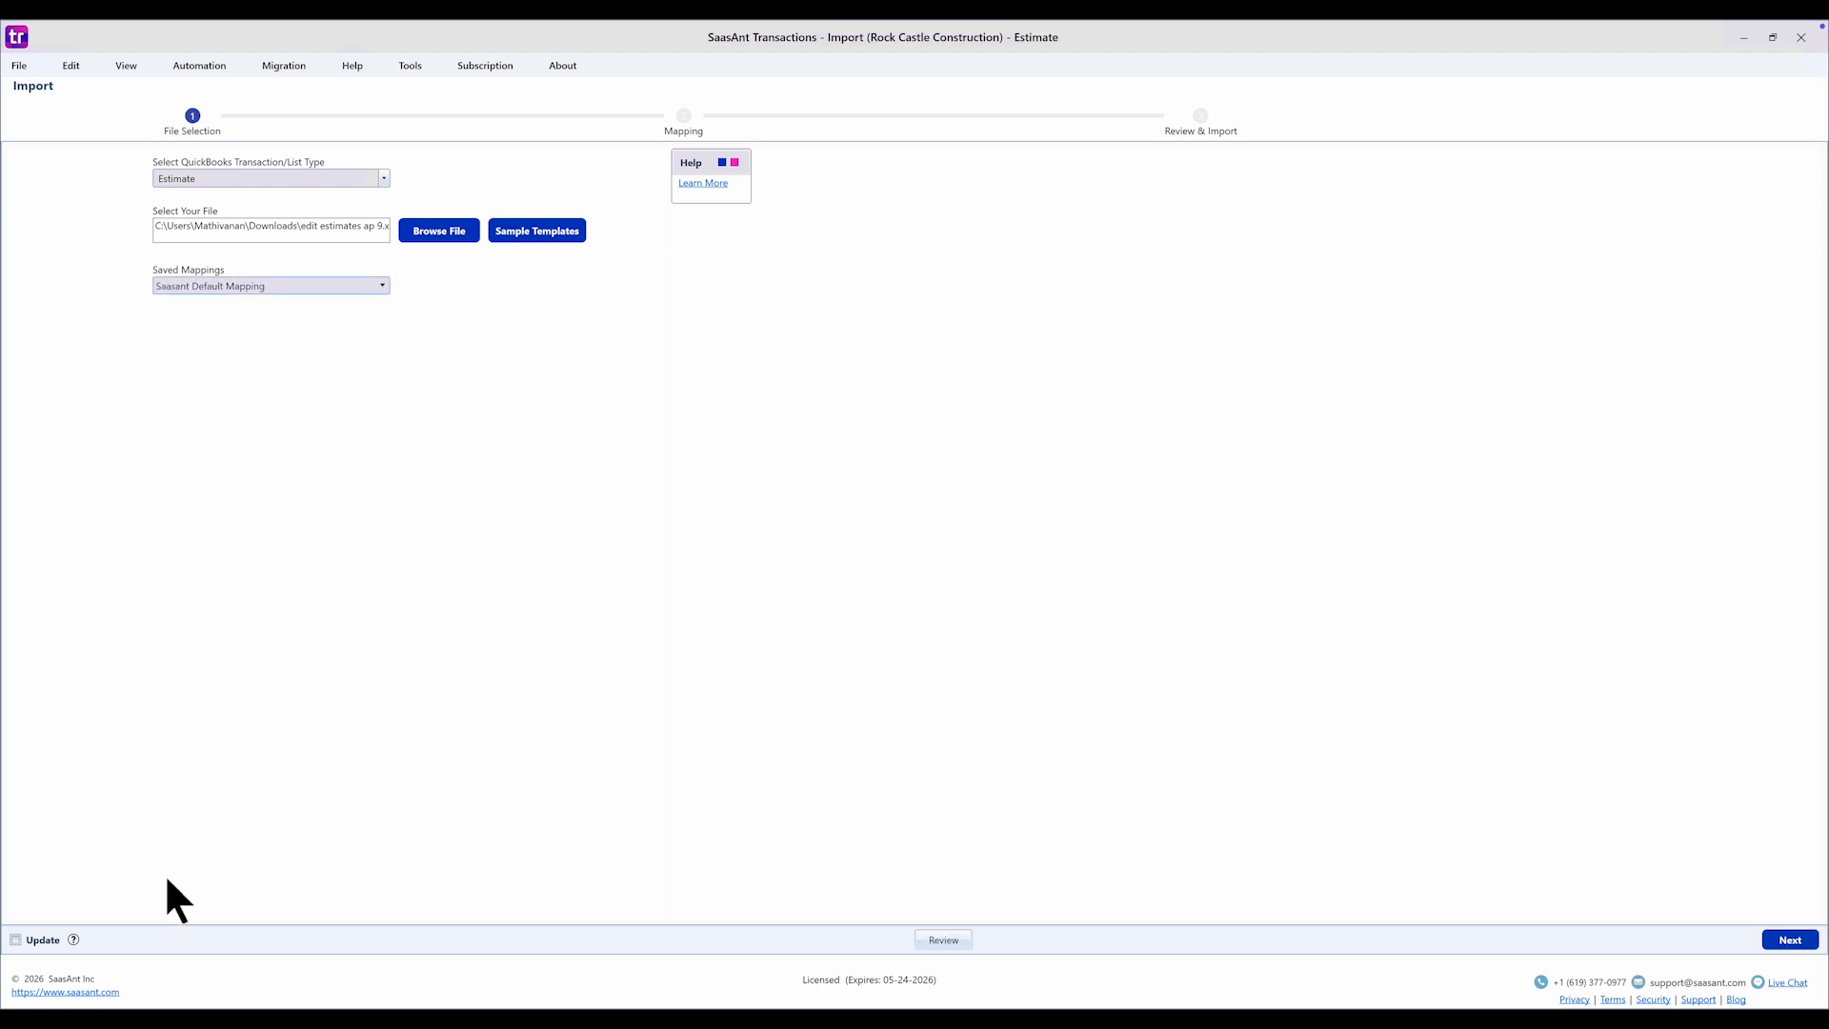
left_click(36, 941)
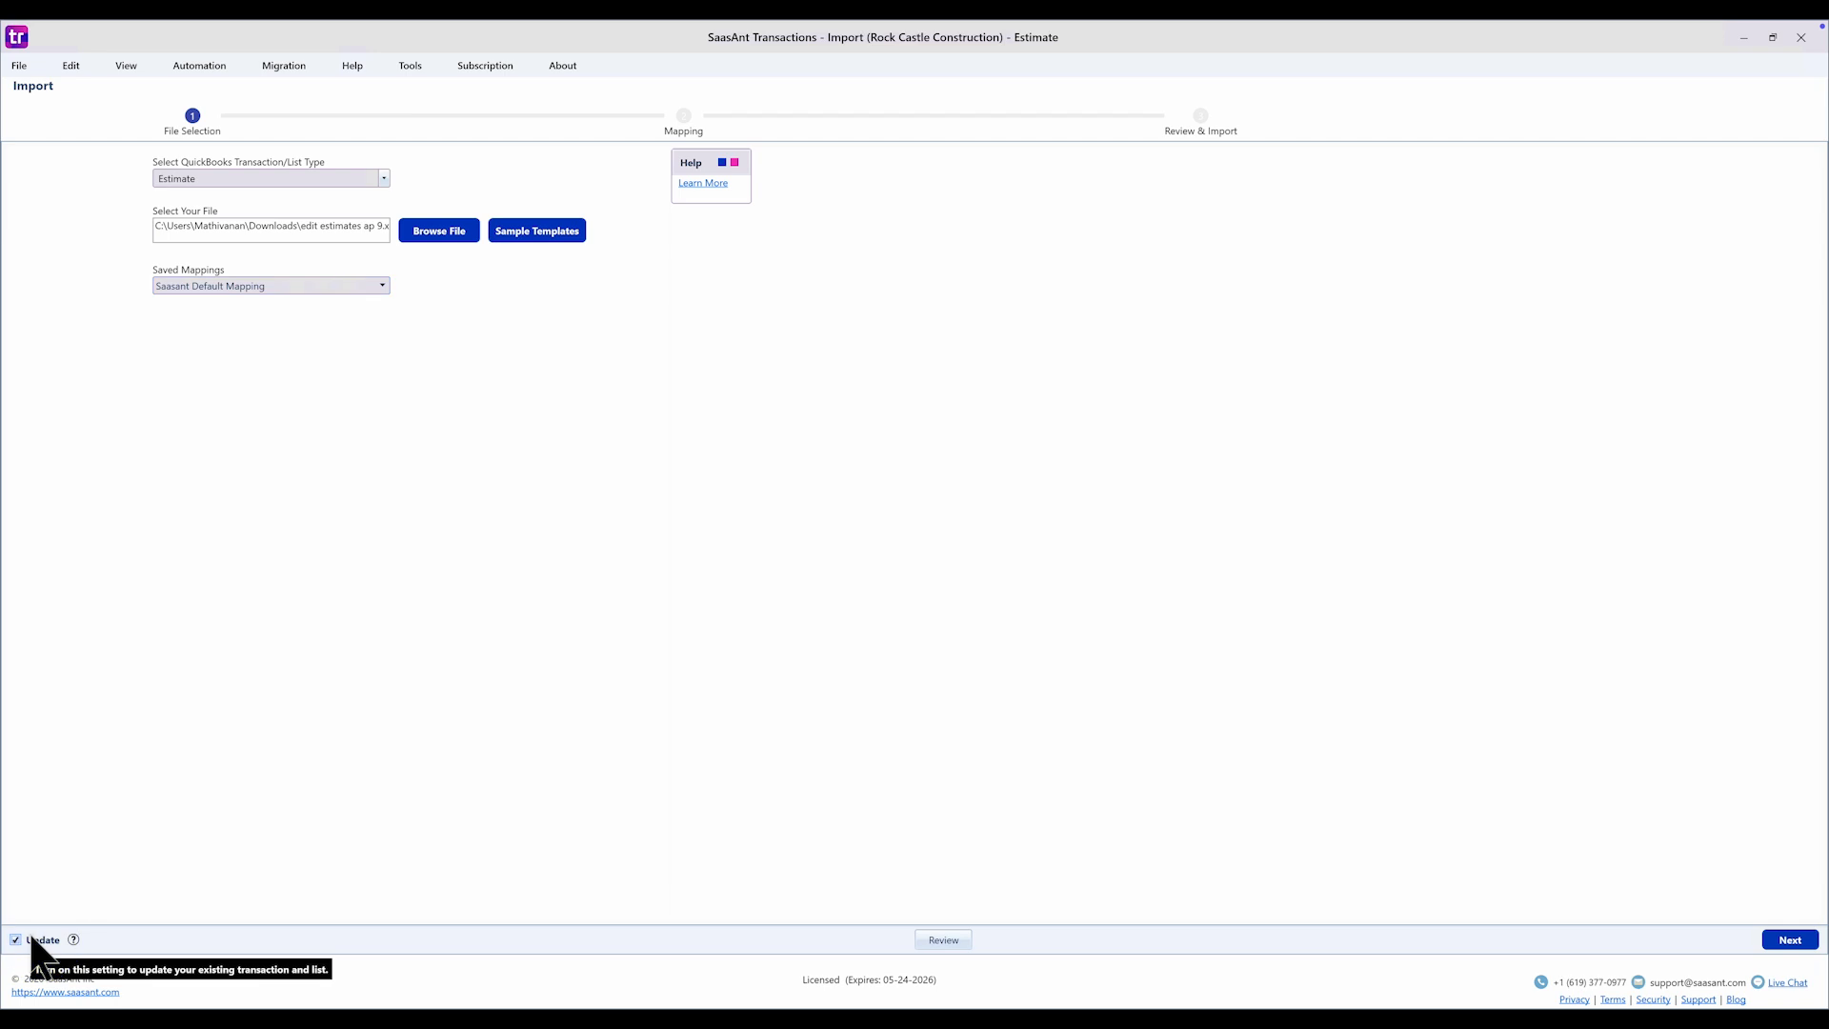
- Review the 7 estimate rows and send them to QuickBooks
left_click(943, 940)
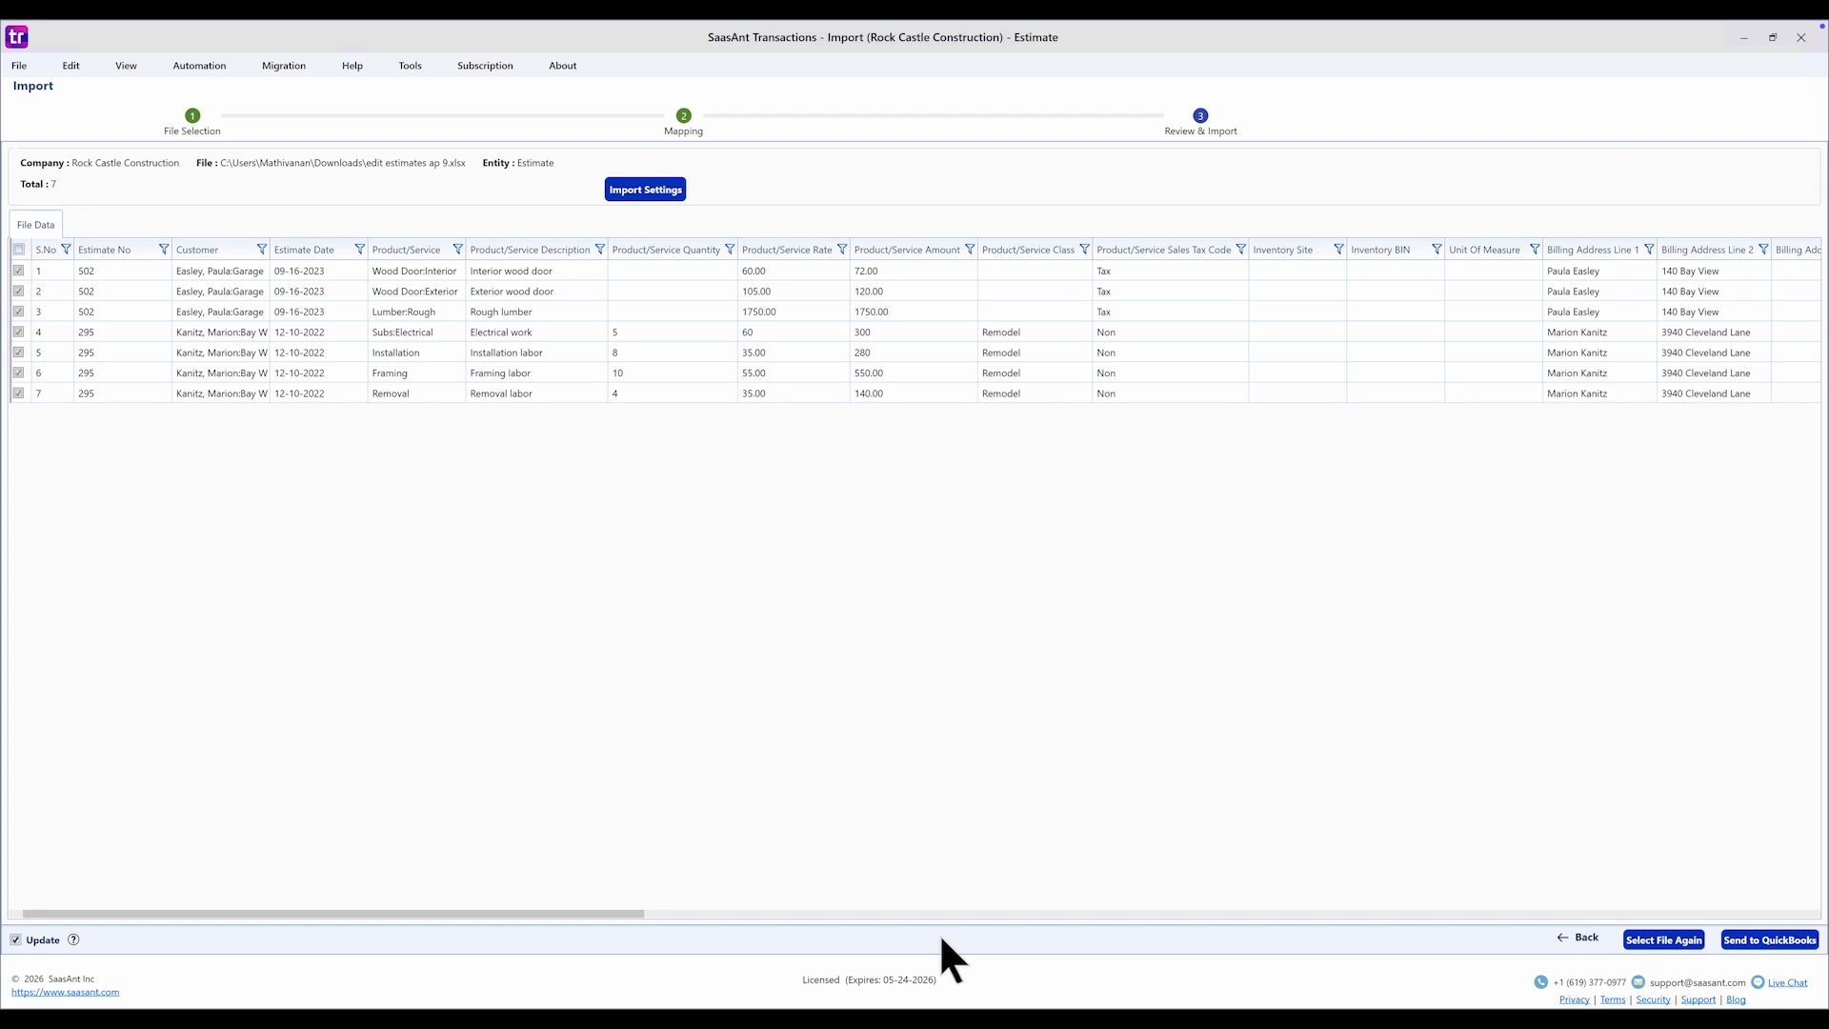
left_click(1791, 943)
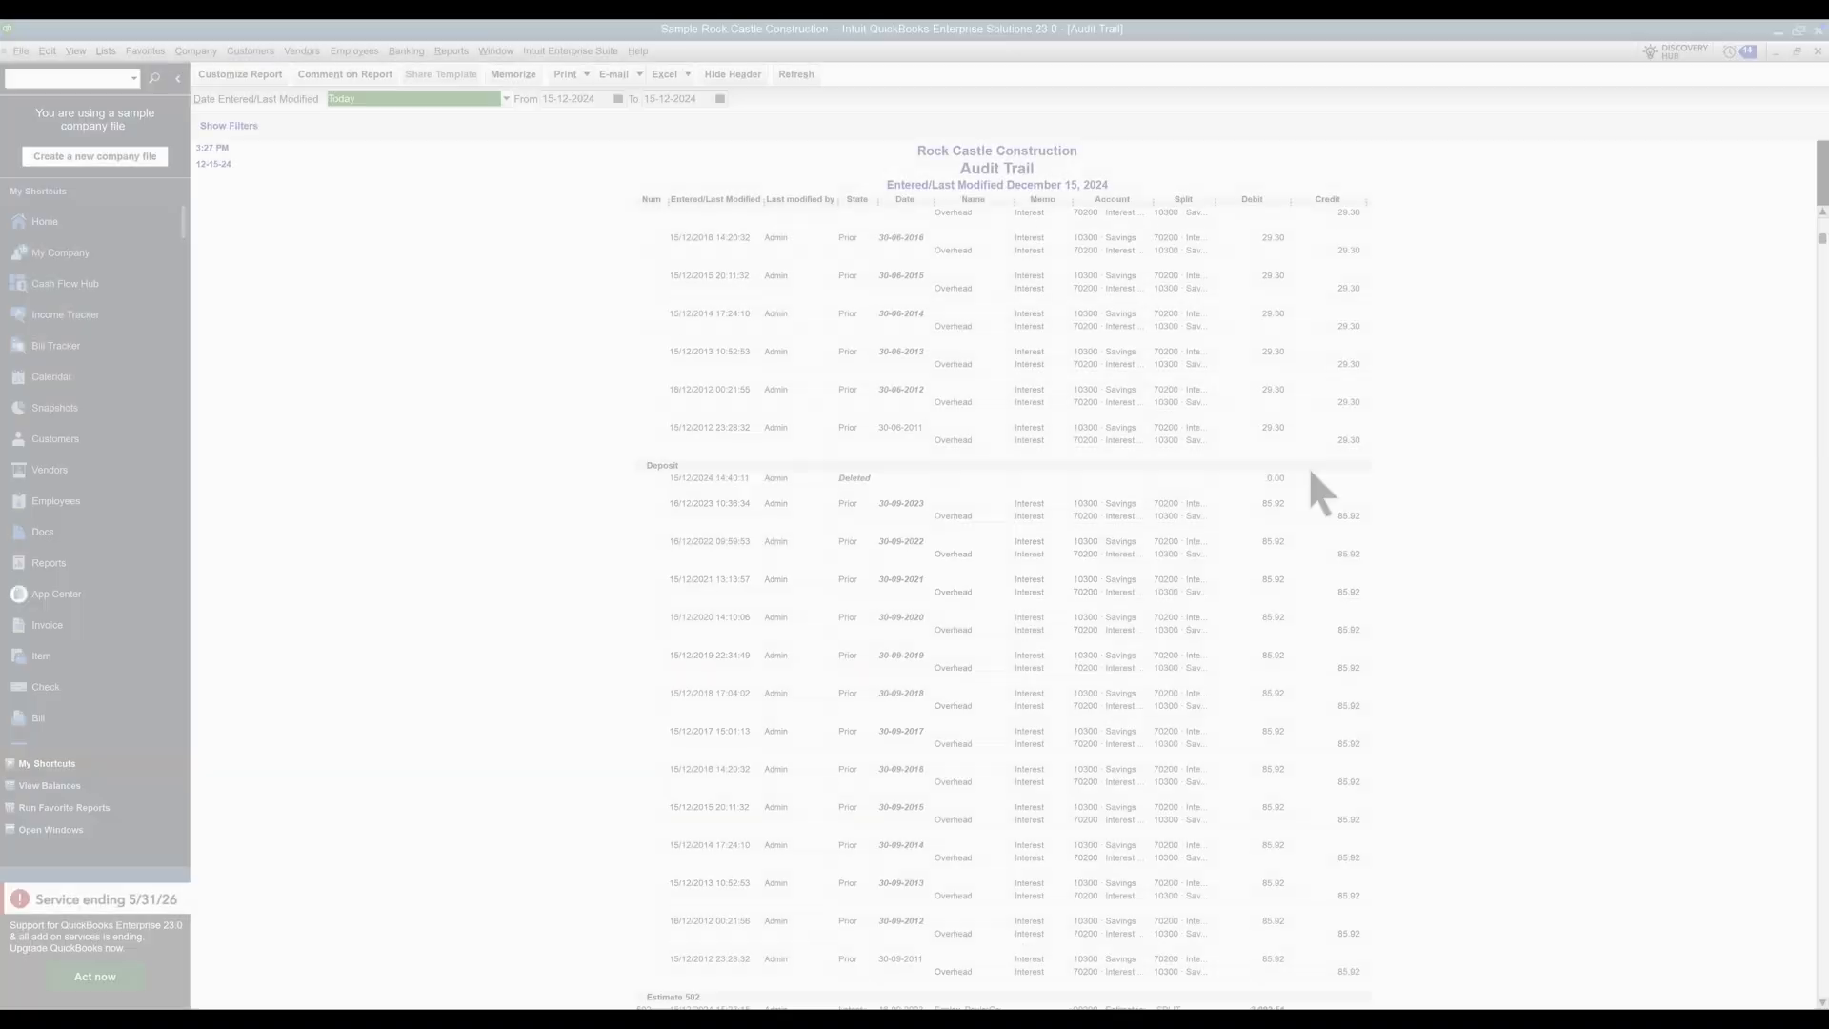
- Scroll the Audit Trail down to the updated Estimate 502 and 295 entries
scroll(1311, 474, "down", 2)
scroll(1311, 472, "down", 4)
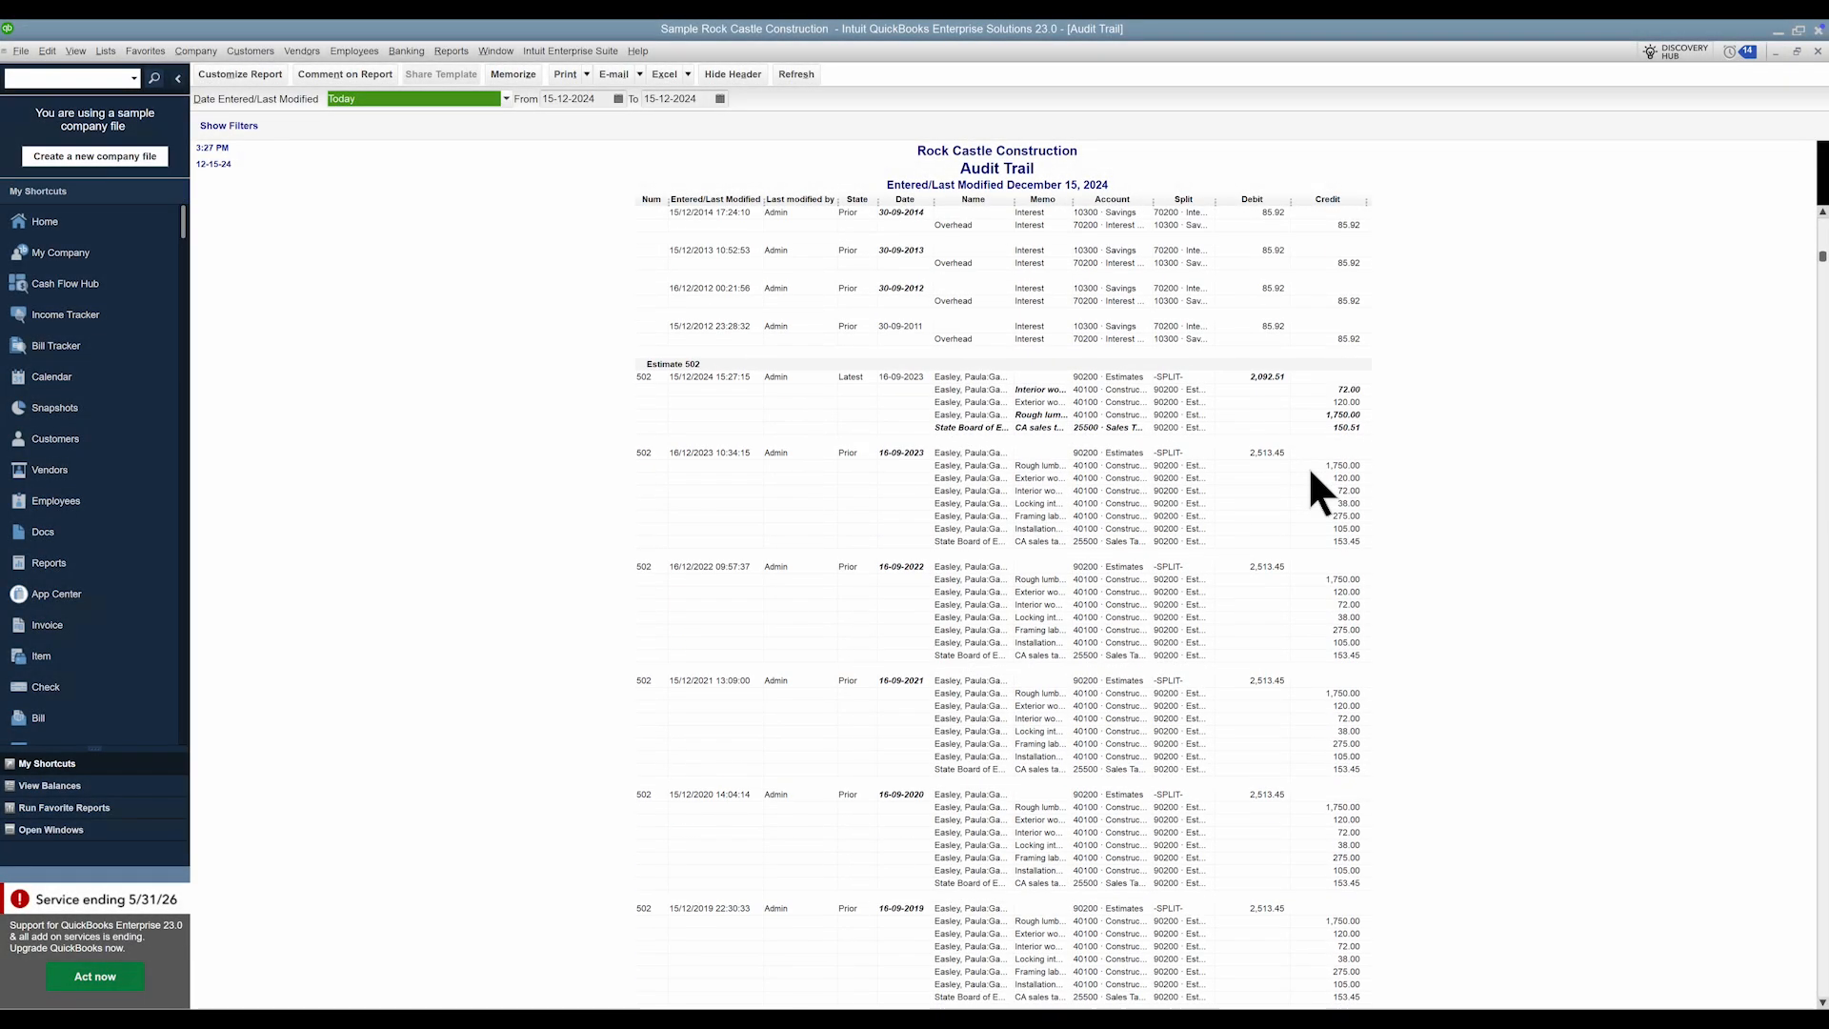
scroll(821, 540, "down", 12)
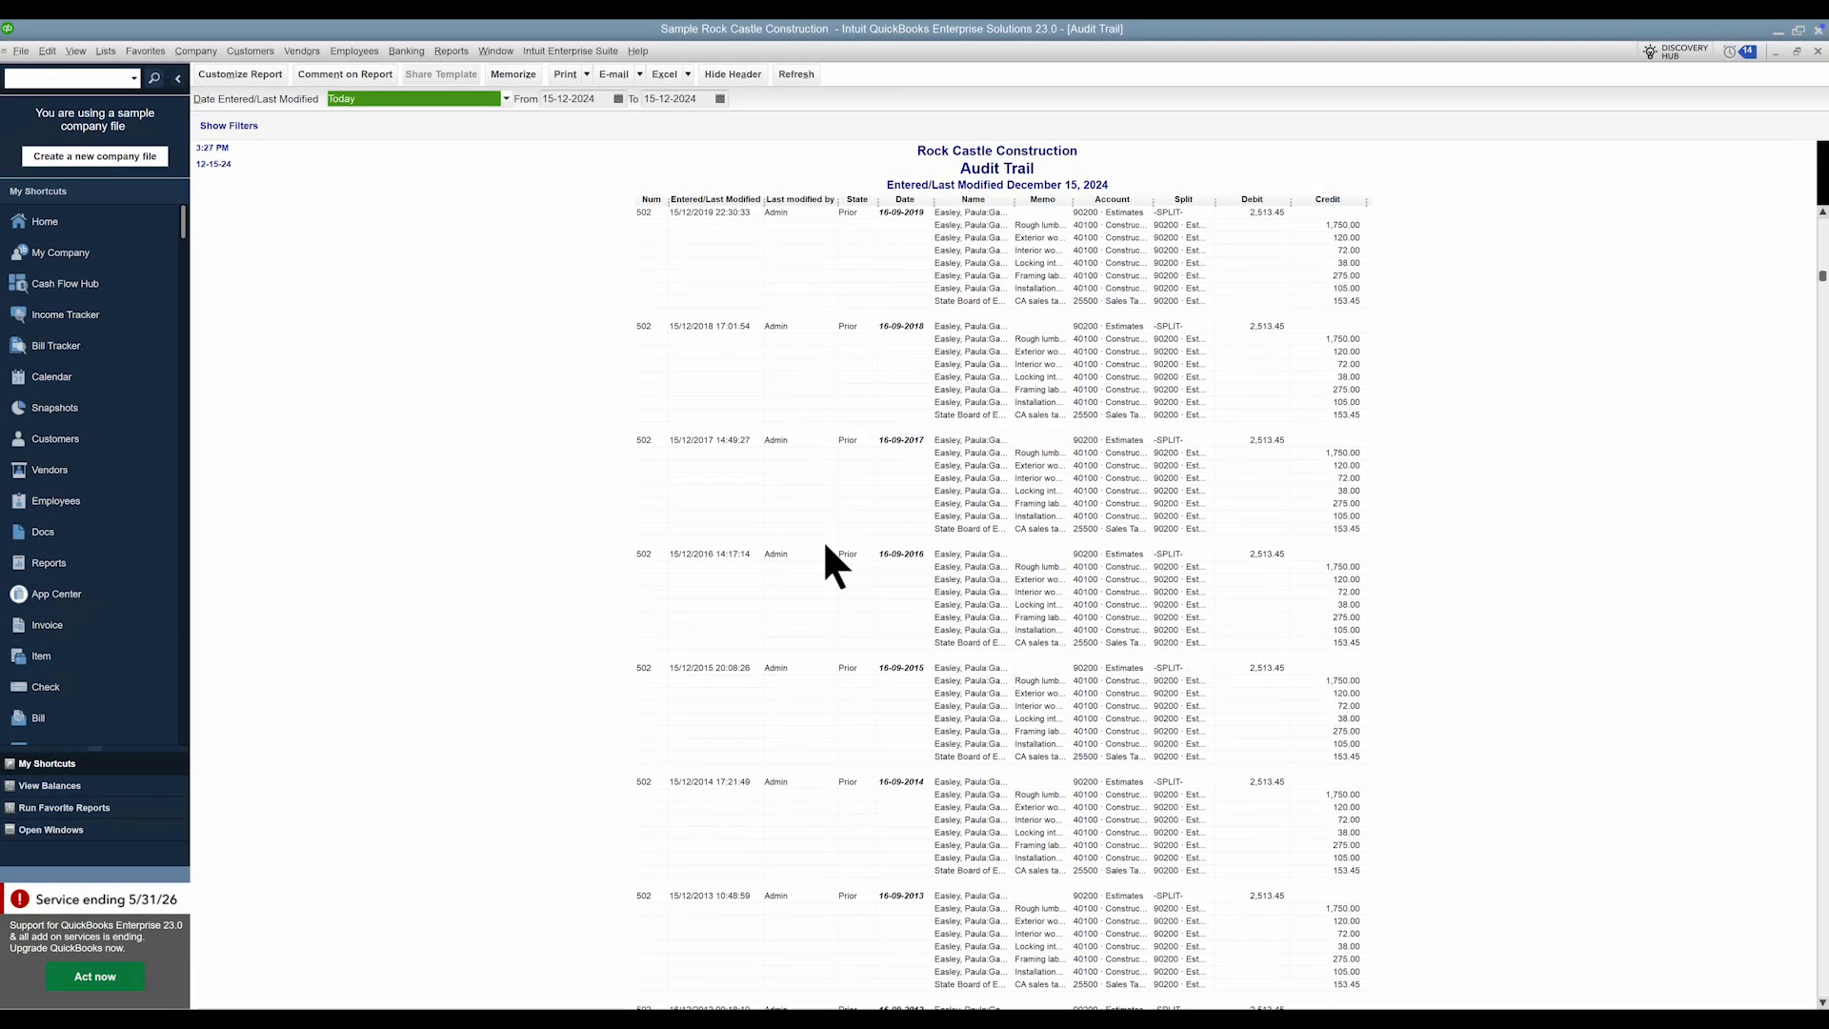
scroll(821, 539, "down", 16)
scroll(822, 541, "down", 10)
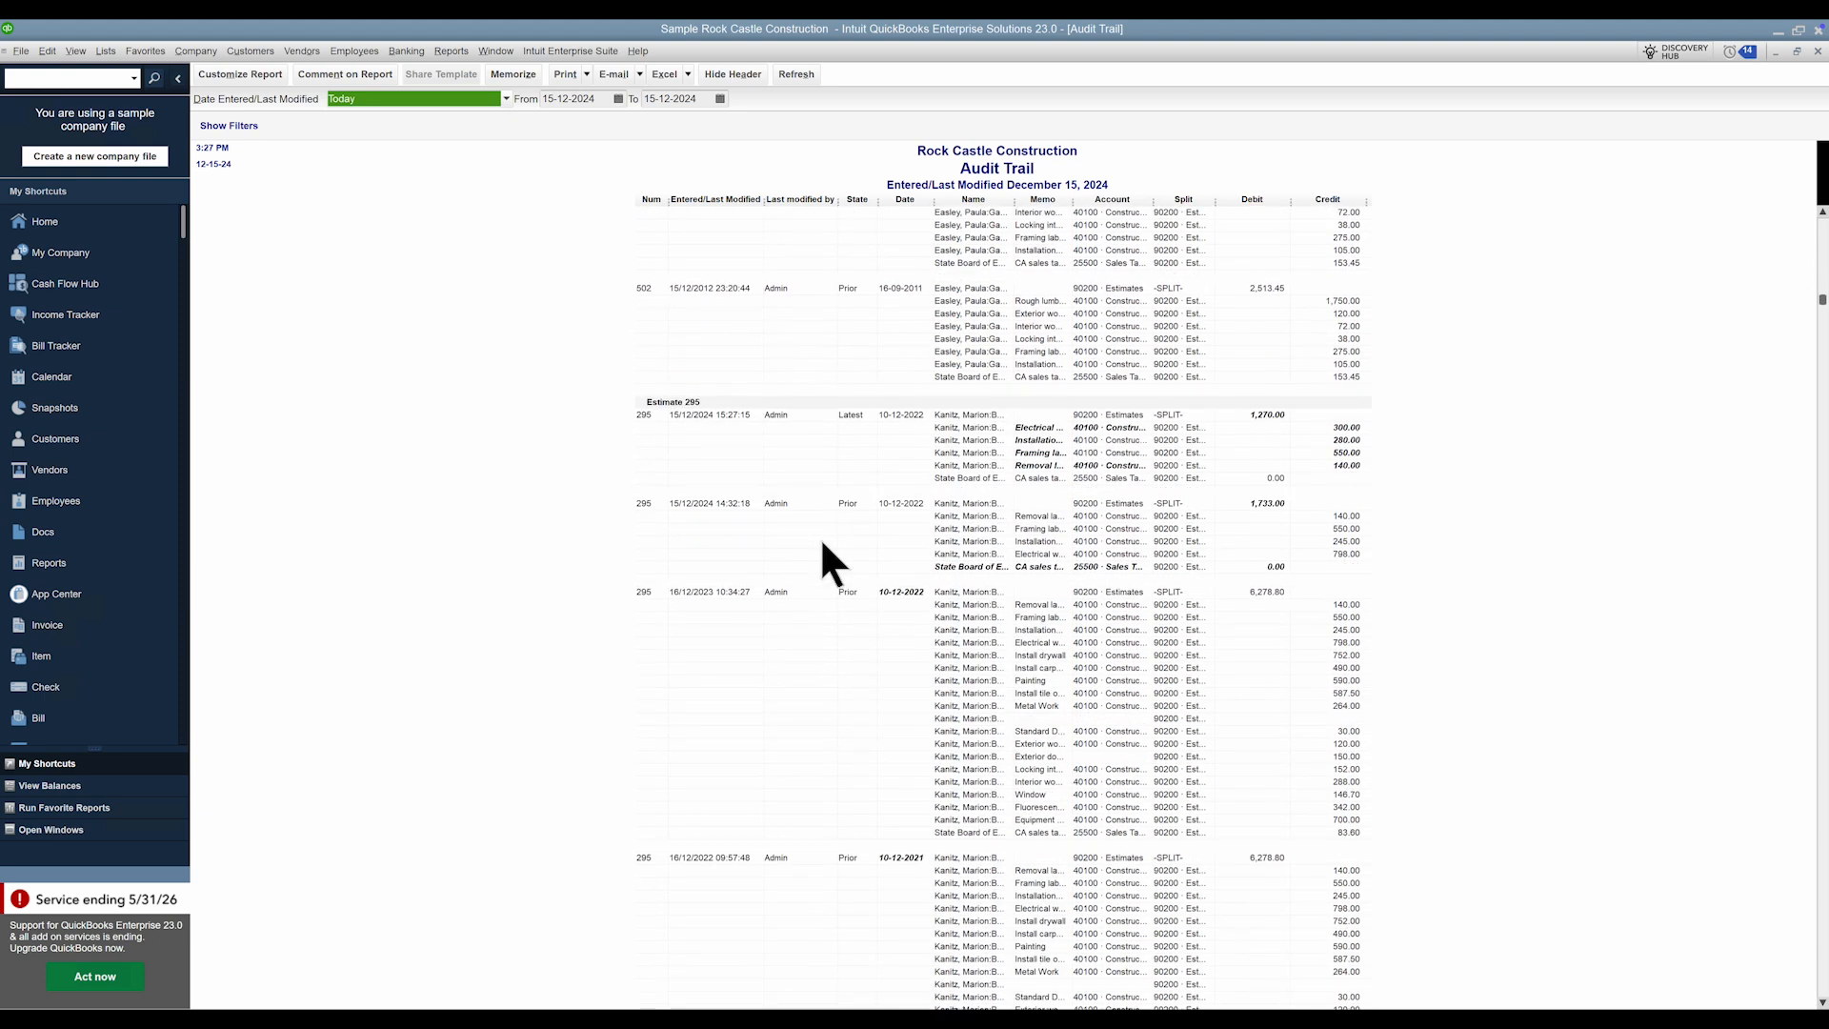